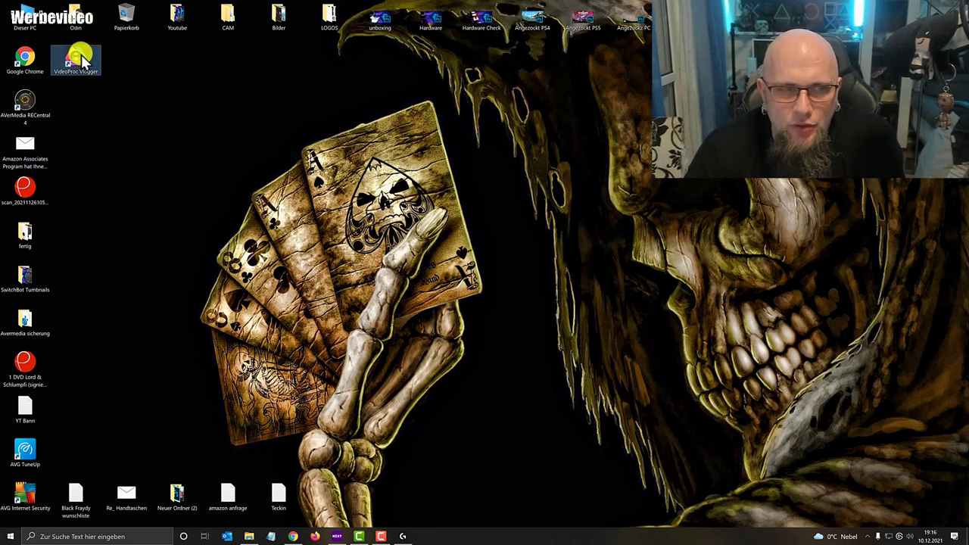
- Launch VideoProc Vlogger and set the new project's frame rate to 60 FPS
{"action": "double_click", "coordinate": [82, 64]}
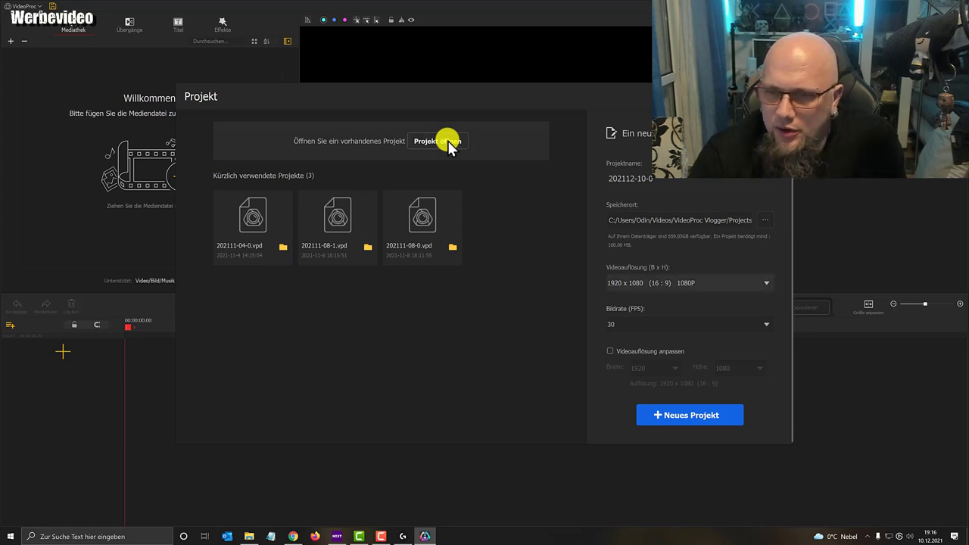
{"action": "left_click", "coordinate": [729, 326]}
{"action": "left_click", "coordinate": [642, 359]}
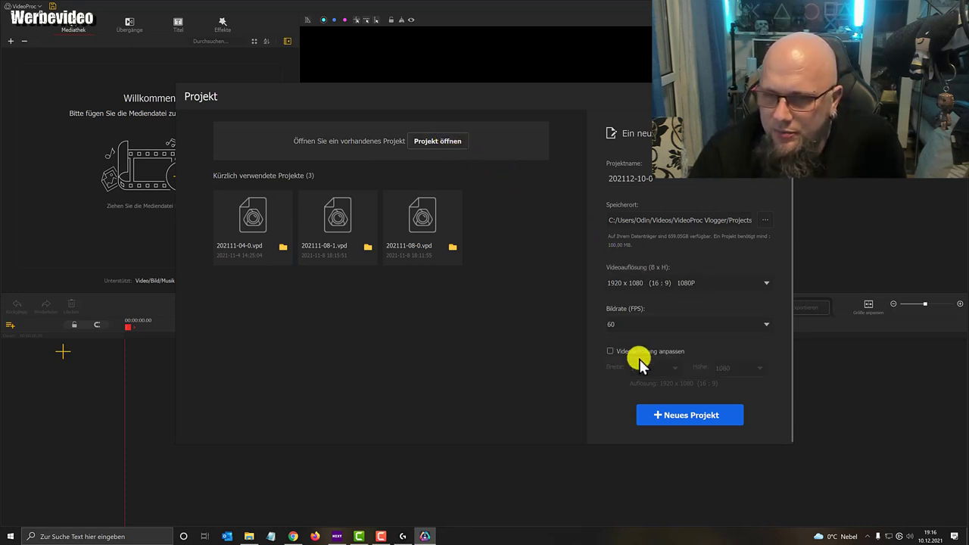
- Look through the available video resolutions and choose 1920 x 1080 (16:9) 1080P for the new project
{"action": "left_click", "coordinate": [729, 284]}
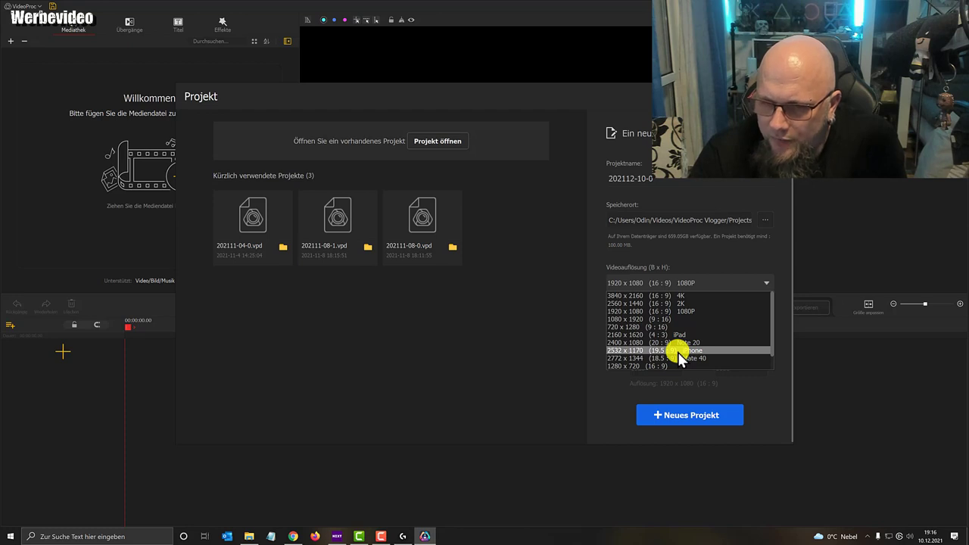
{"action": "scroll", "coordinate": [679, 362], "scroll_direction": "down", "scroll_amount": 2}
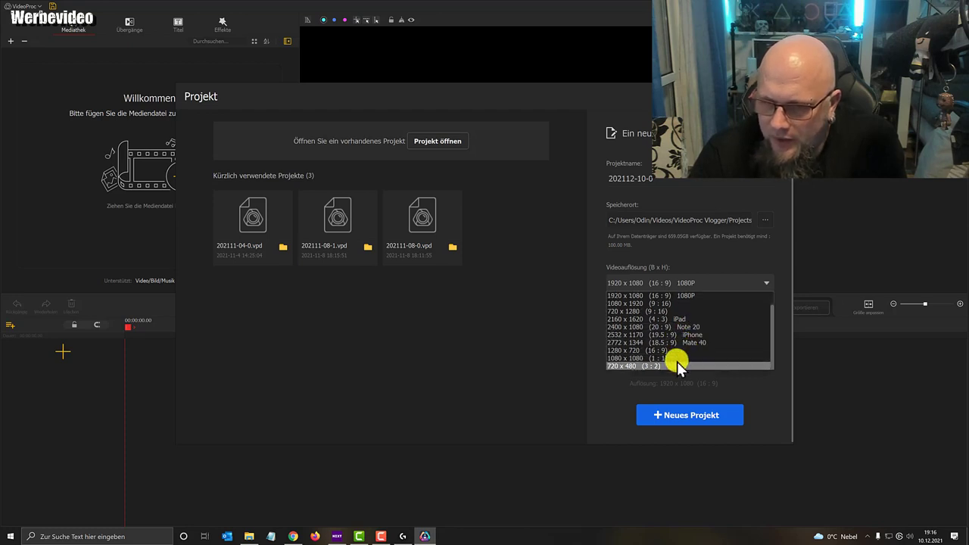
{"action": "key", "text": "Up"}
{"action": "key", "text": "Up"}
{"action": "key", "text": "Up"}
{"action": "key", "text": "Up"}
{"action": "key", "text": "Up"}
{"action": "key", "text": "Up"}
{"action": "key", "text": "Up"}
{"action": "key", "text": "Up"}
{"action": "key", "text": "Up"}
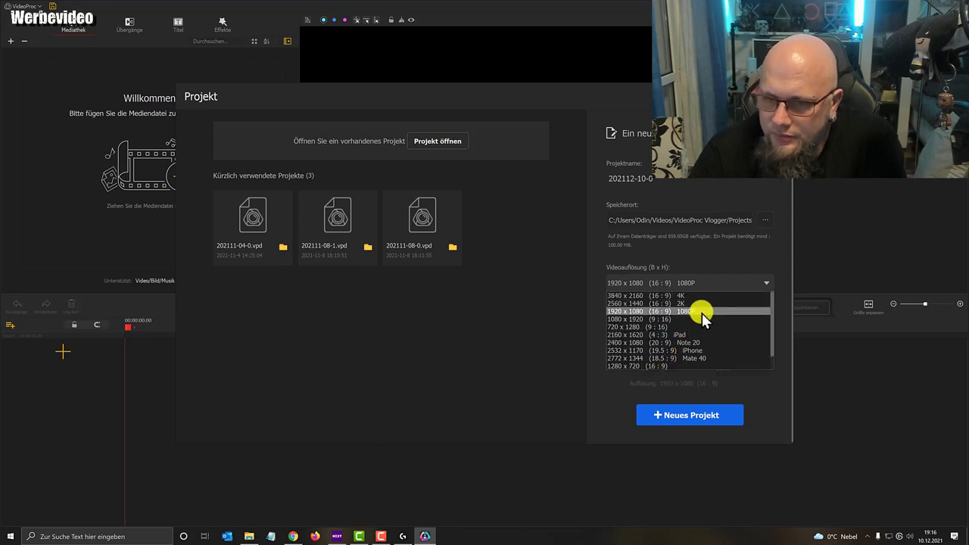
{"action": "key", "text": "Return"}
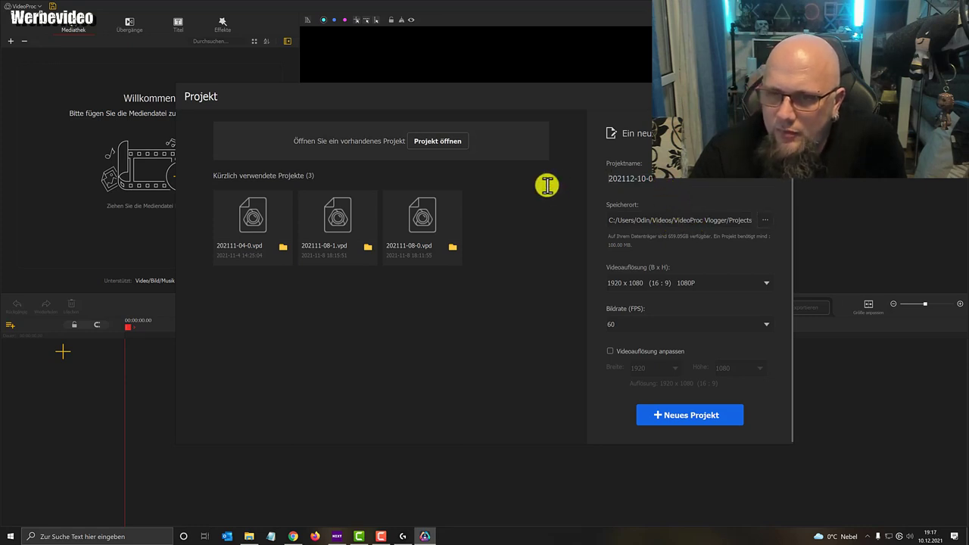
- Name the new project Test
{"action": "left_click_drag", "start_coordinate": [633, 178], "coordinate": [597, 177]}
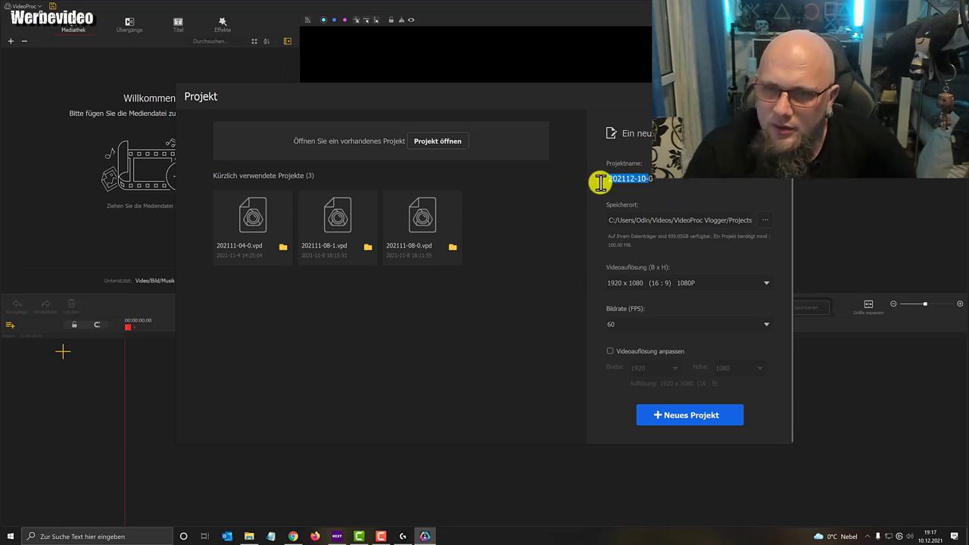
{"action": "double_click", "coordinate": [692, 180]}
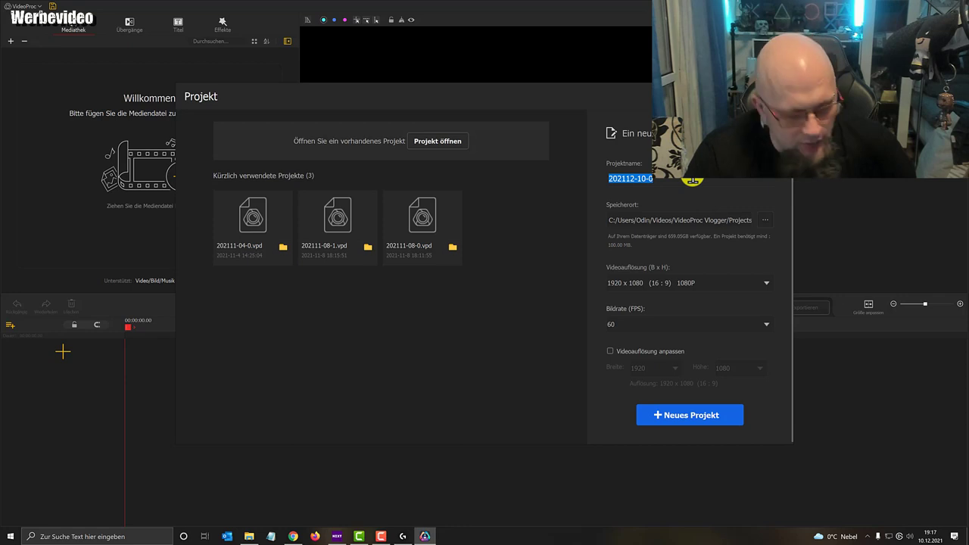
{"action": "type", "text": "Test"}
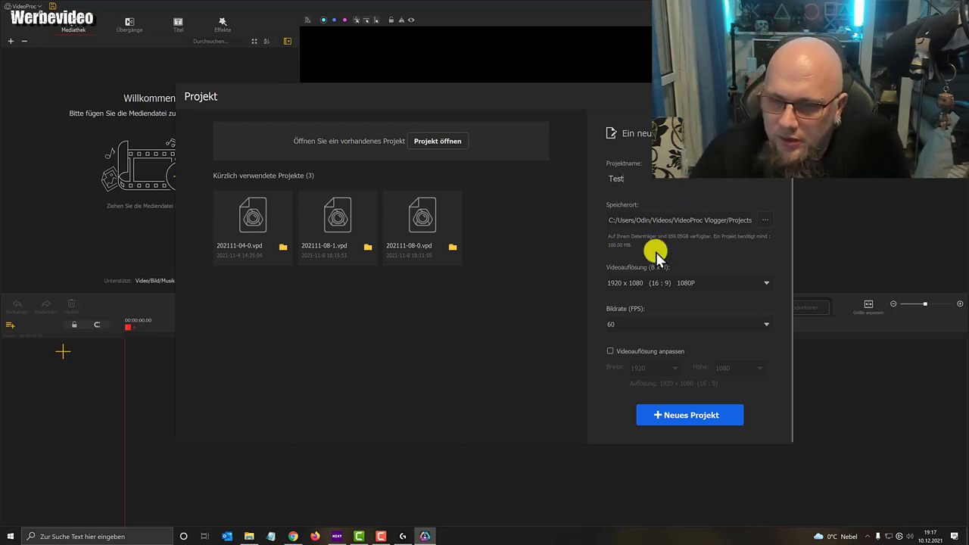
{"action": "left_click", "coordinate": [610, 351]}
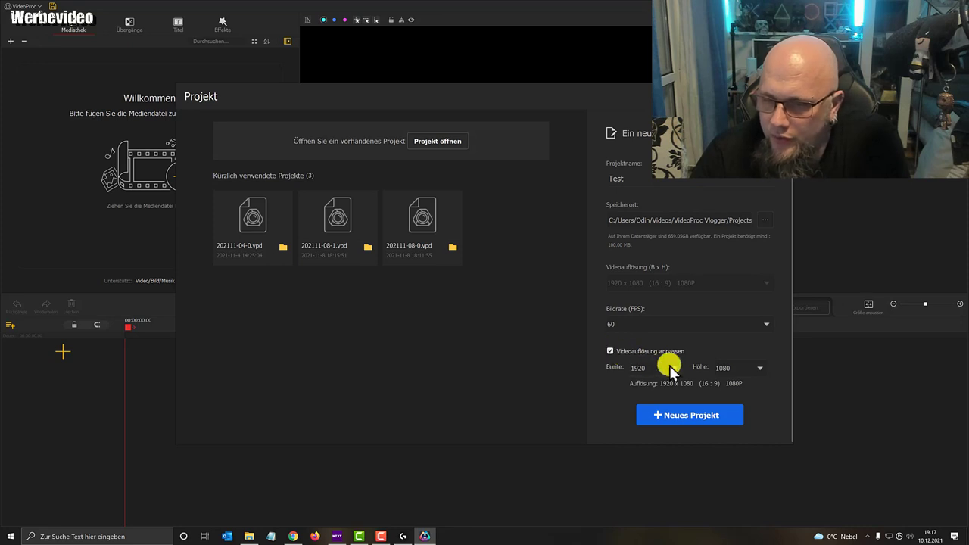
{"action": "left_click", "coordinate": [672, 368]}
{"action": "left_click", "coordinate": [611, 353]}
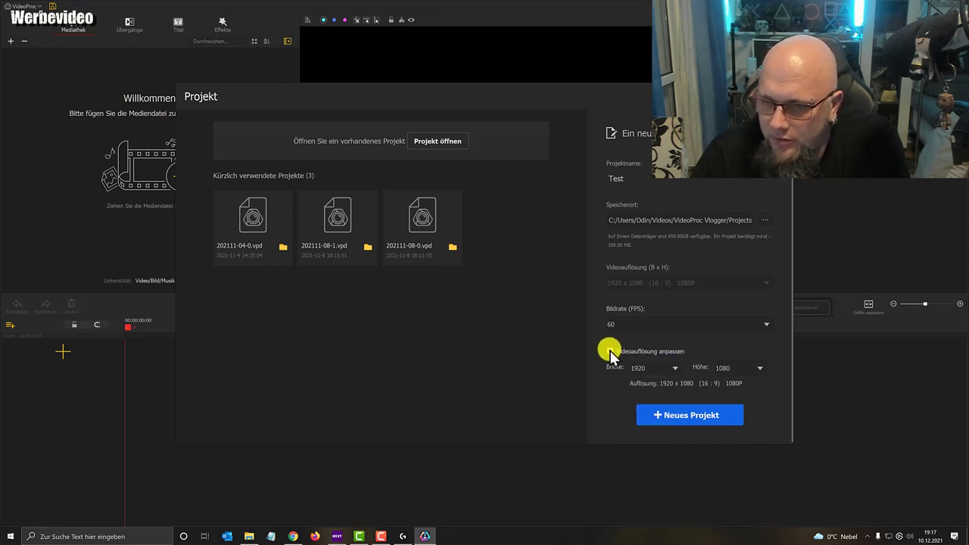
{"action": "left_click", "coordinate": [610, 353]}
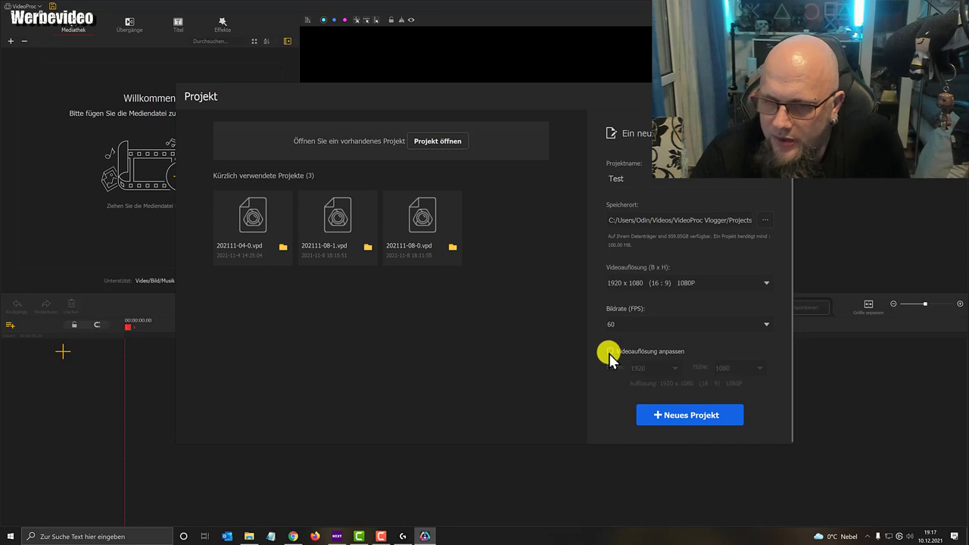
- Create the project and import the 14 MP4 clips from the desktop's CAM folder into its media library
{"action": "left_click", "coordinate": [694, 416]}
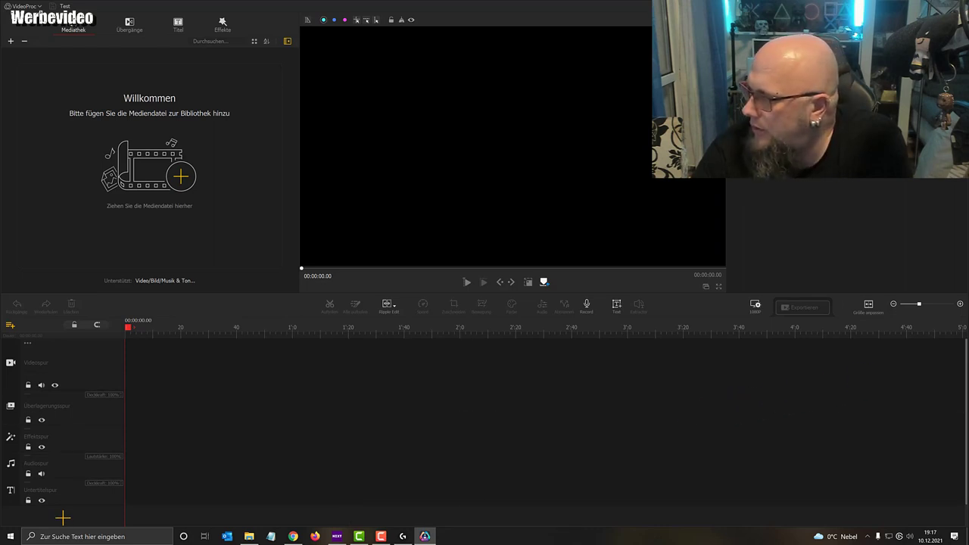
{"action": "key", "text": "super+e"}
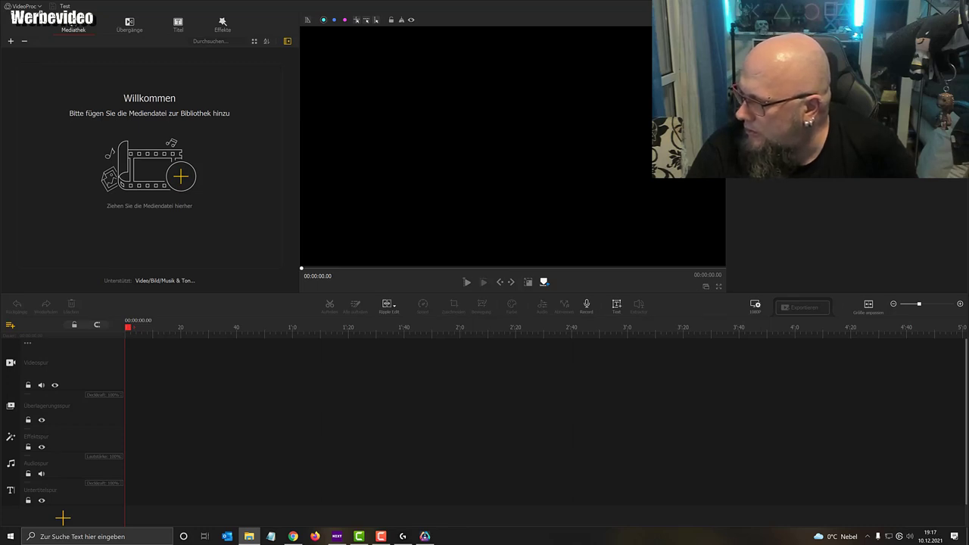
{"action": "key", "text": "alt+Return"}
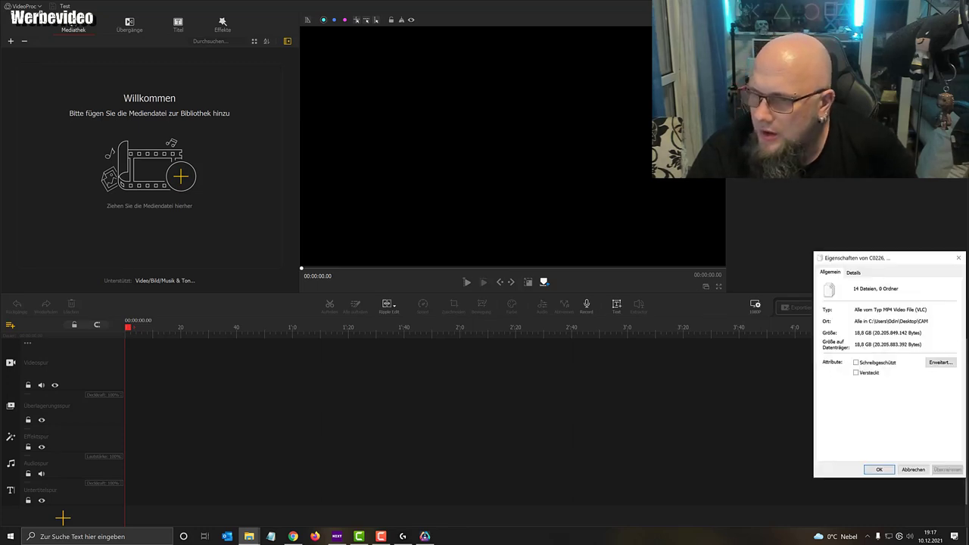
{"action": "left_click", "coordinate": [958, 259]}
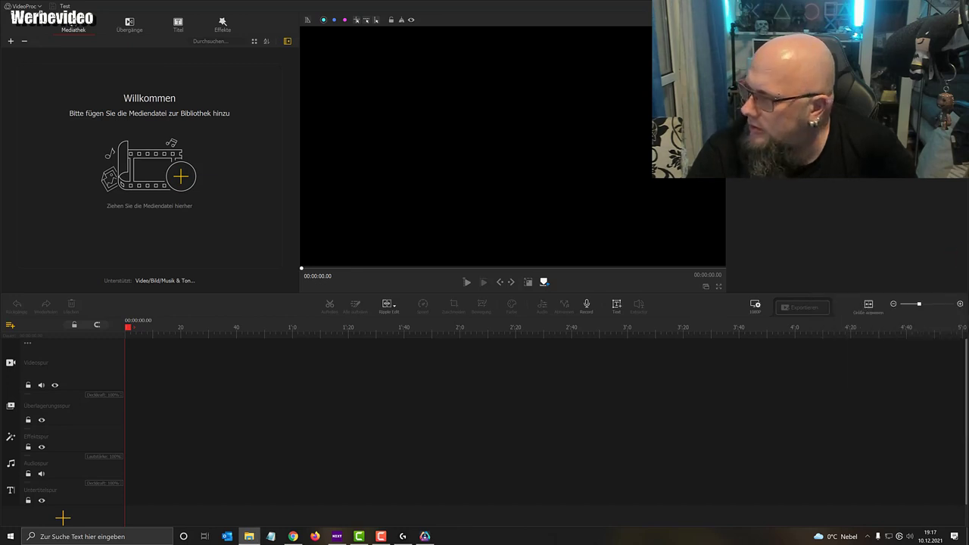
{"action": "left_click_drag", "start_coordinate": [547, 175], "coordinate": [152, 143]}
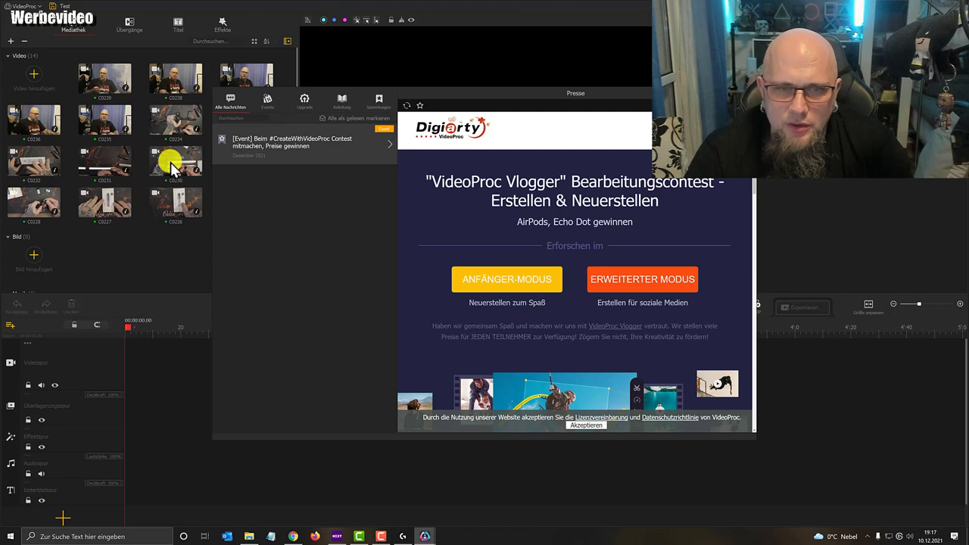
- Check the upgrade and event categories of the news window and close it
{"action": "left_click", "coordinate": [306, 110]}
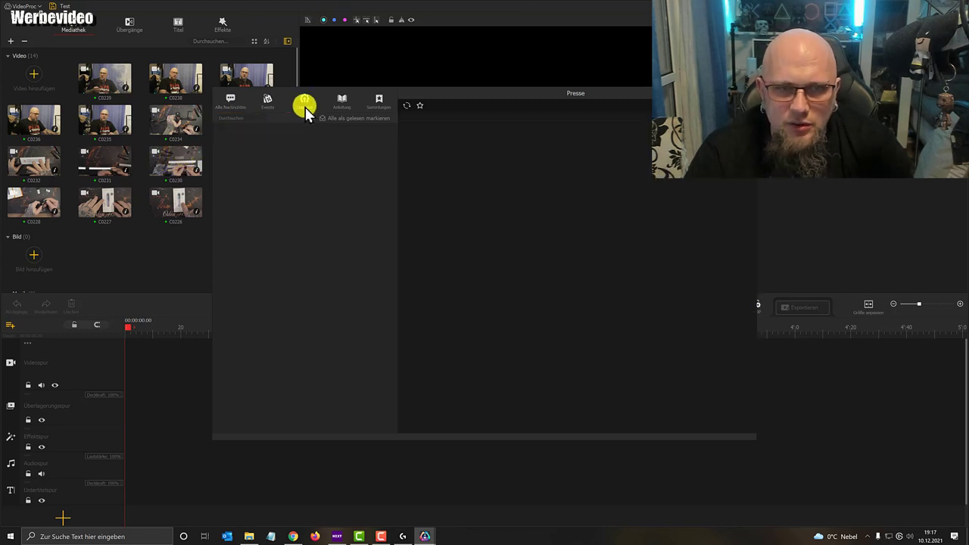
{"action": "left_click", "coordinate": [266, 109]}
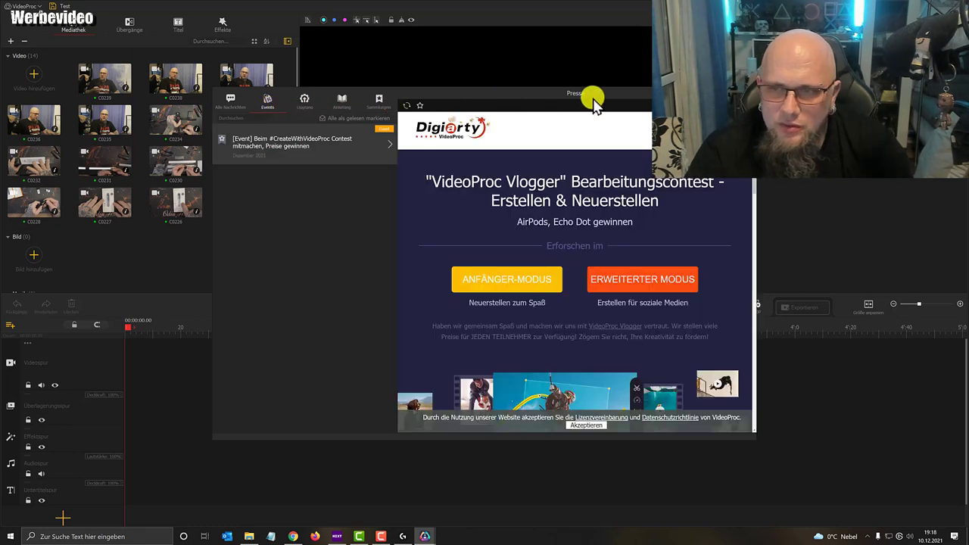
{"action": "key", "text": "Escape"}
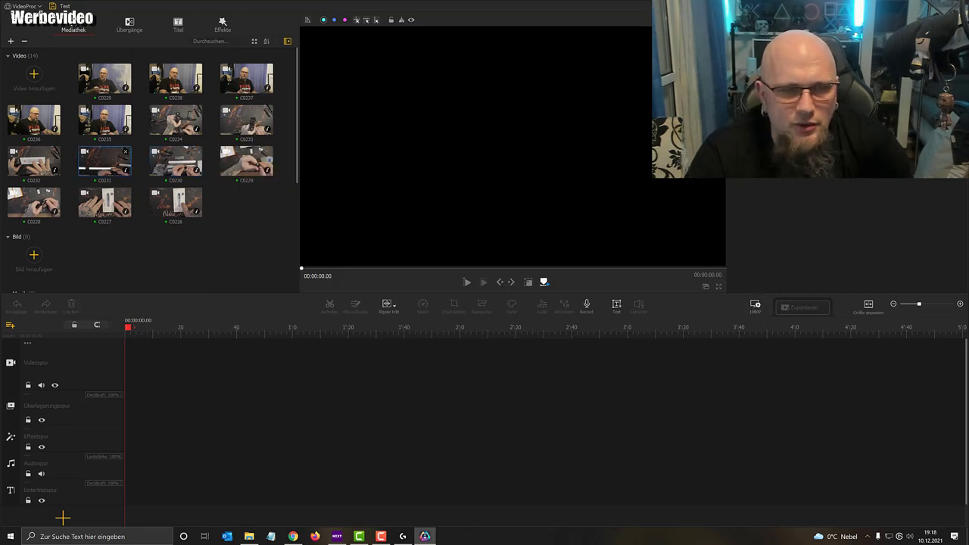
- Try clip C0239 on the audio track with a short playback, and delete it from the timeline
{"action": "scroll", "coordinate": [95, 239], "scroll_direction": "down", "scroll_amount": 3}
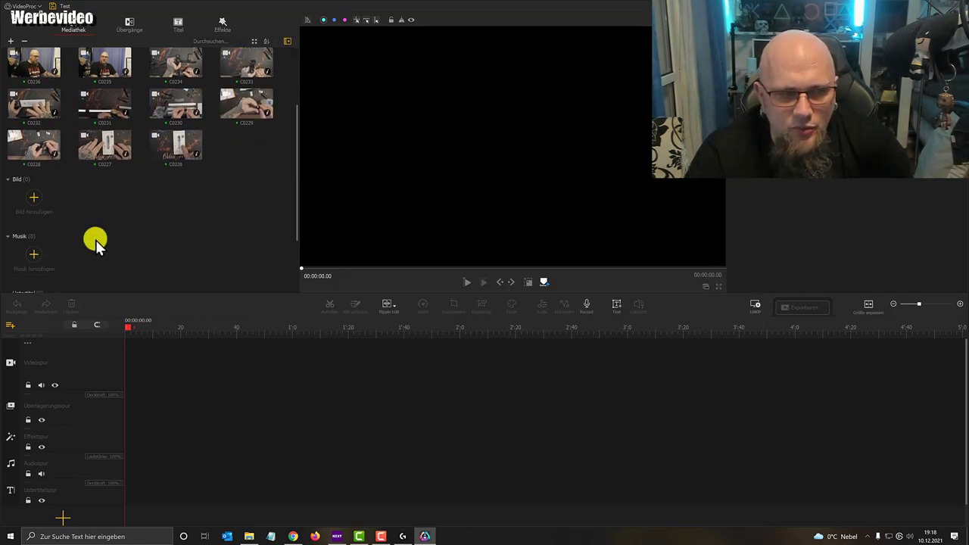
{"action": "scroll", "coordinate": [95, 239], "scroll_direction": "down", "scroll_amount": 1}
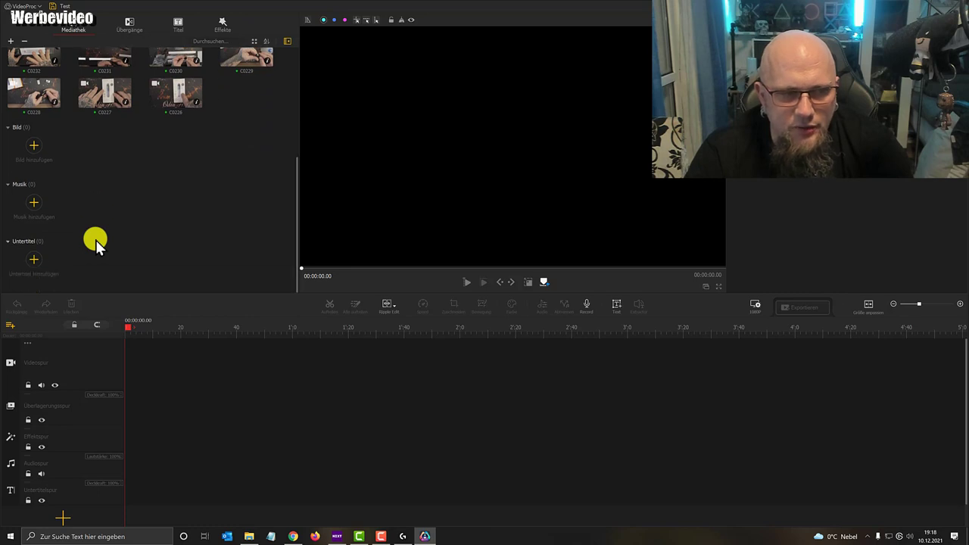
{"action": "scroll", "coordinate": [95, 239], "scroll_direction": "up", "scroll_amount": 2}
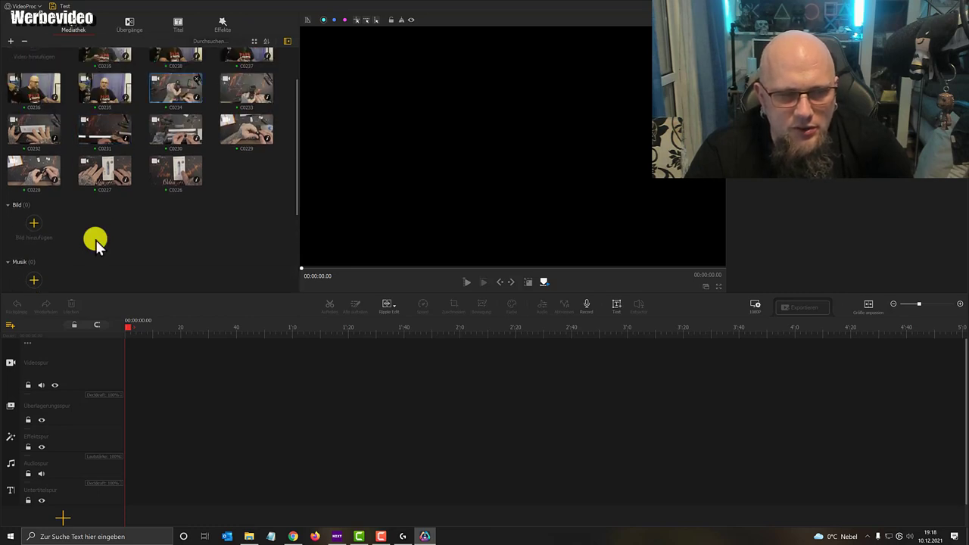
{"action": "scroll", "coordinate": [96, 239], "scroll_direction": "down", "scroll_amount": 2}
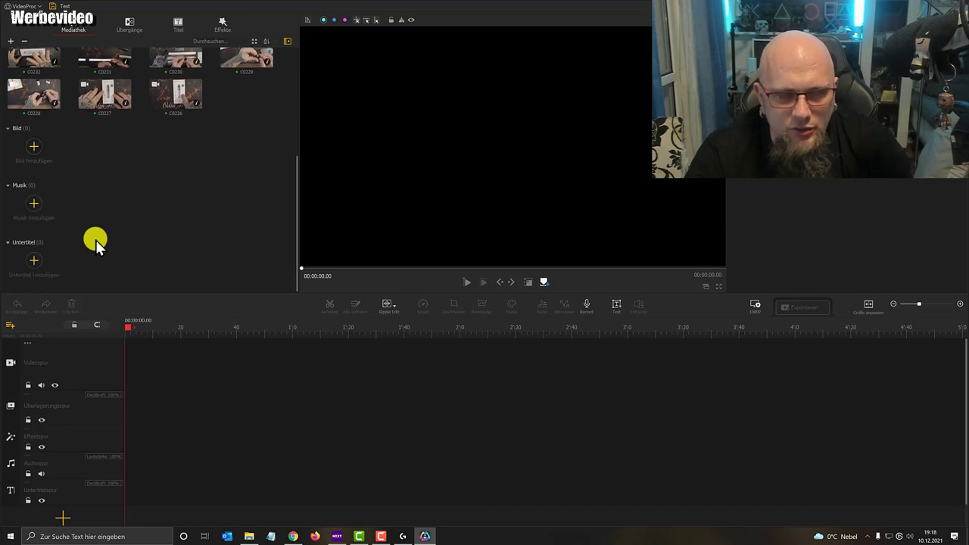
{"action": "scroll", "coordinate": [96, 240], "scroll_direction": "up", "scroll_amount": 3}
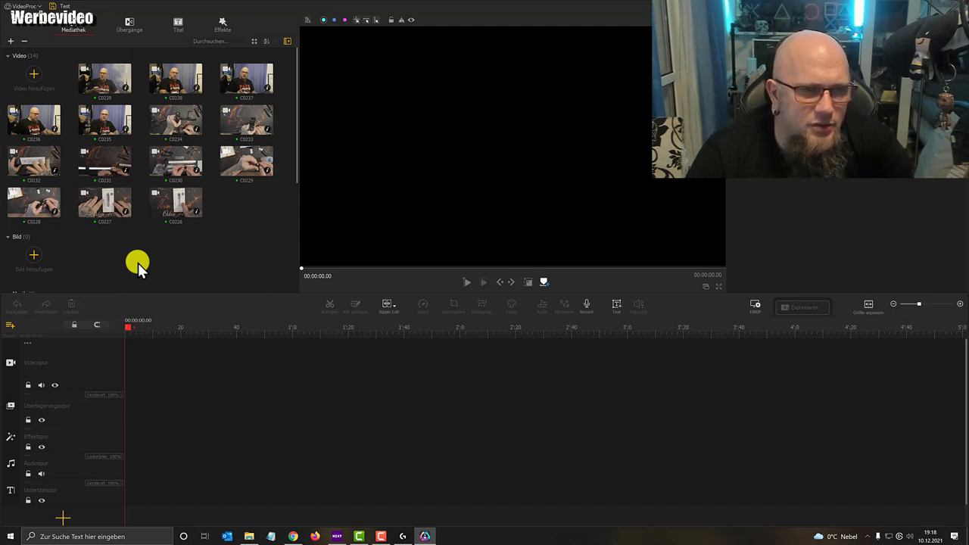
{"action": "left_click_drag", "start_coordinate": [109, 80], "coordinate": [111, 514]}
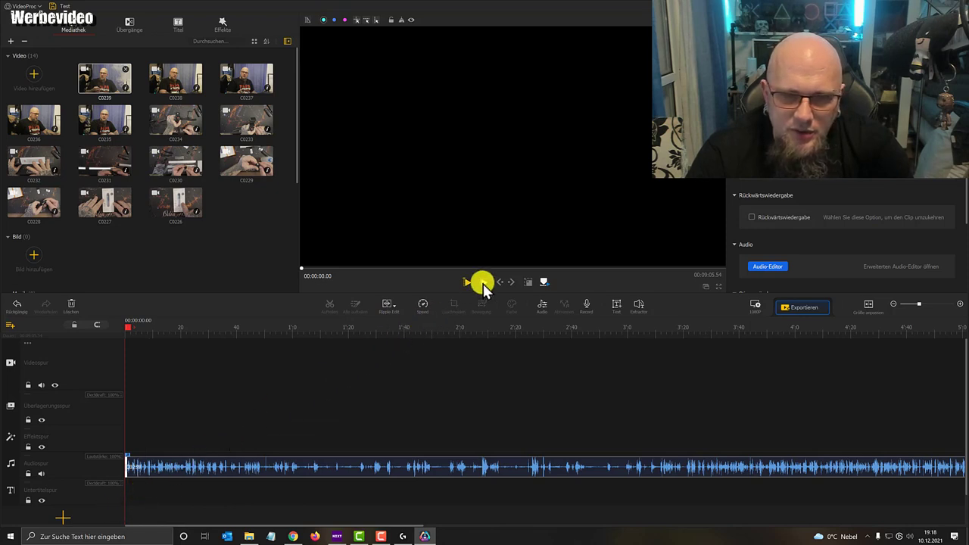
{"action": "left_click", "coordinate": [469, 283]}
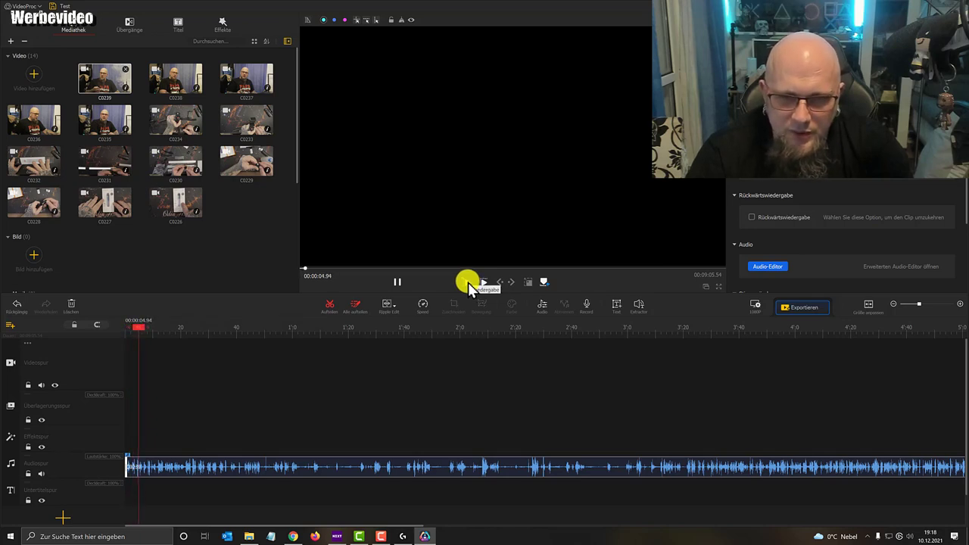
{"action": "left_click", "coordinate": [468, 283]}
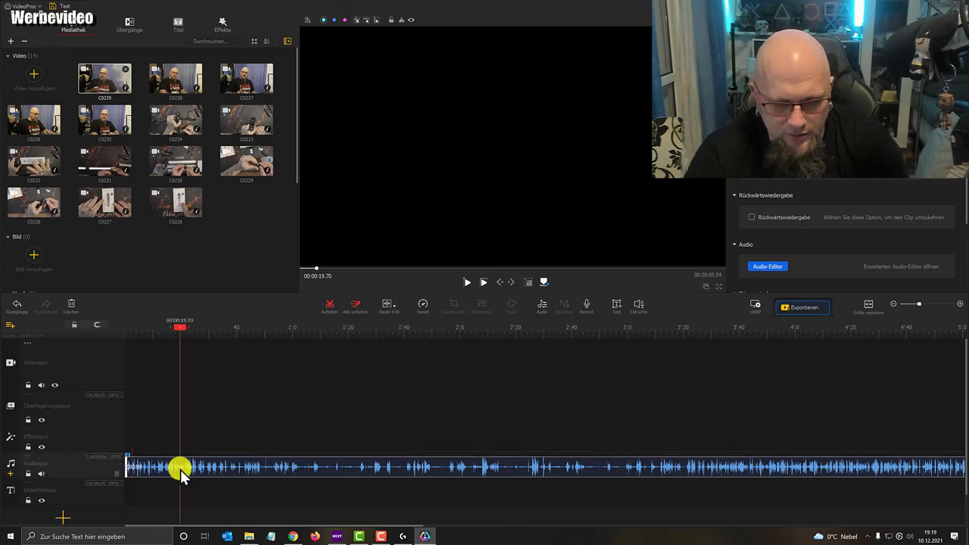
{"action": "key", "text": "Delete"}
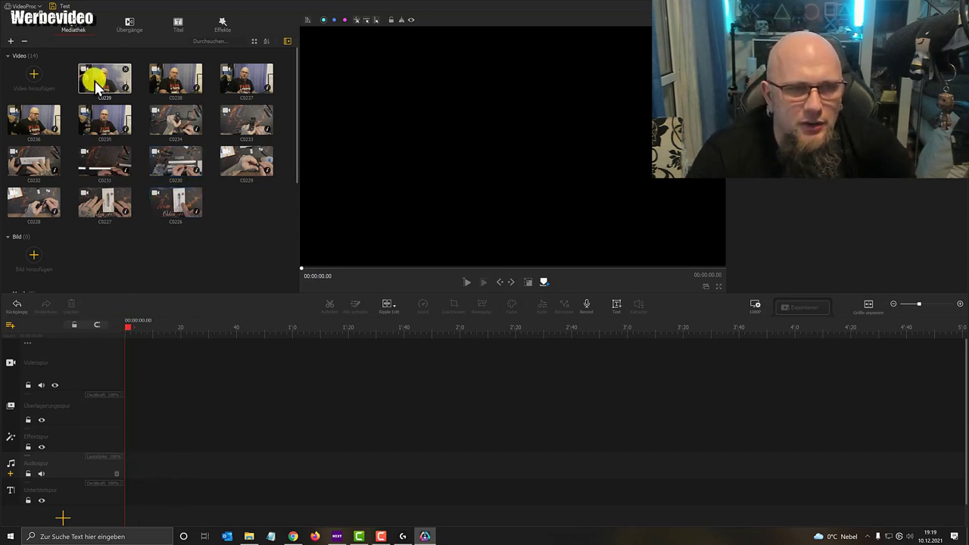
- Place clip C0239 at the start of the video track and preview its opening seconds
{"action": "left_click_drag", "start_coordinate": [94, 83], "coordinate": [148, 352]}
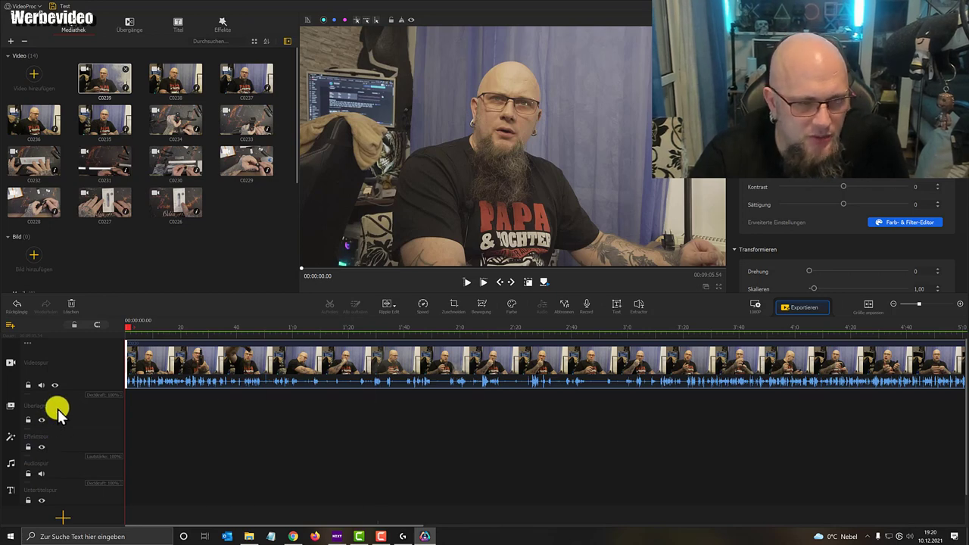
{"action": "left_click", "coordinate": [468, 281]}
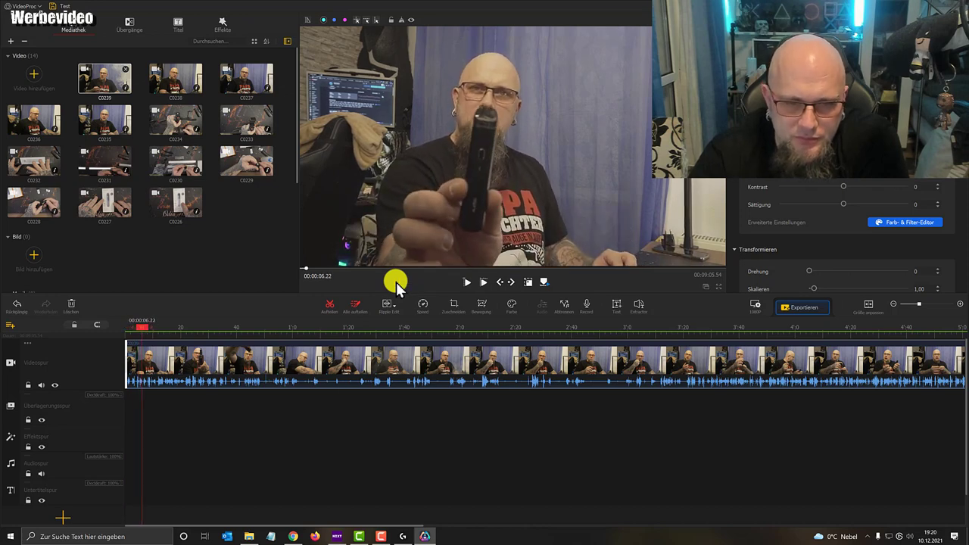
- Preview the clip from about 1:10 and set the playhead at 00:01:10.76
{"action": "left_click", "coordinate": [320, 331]}
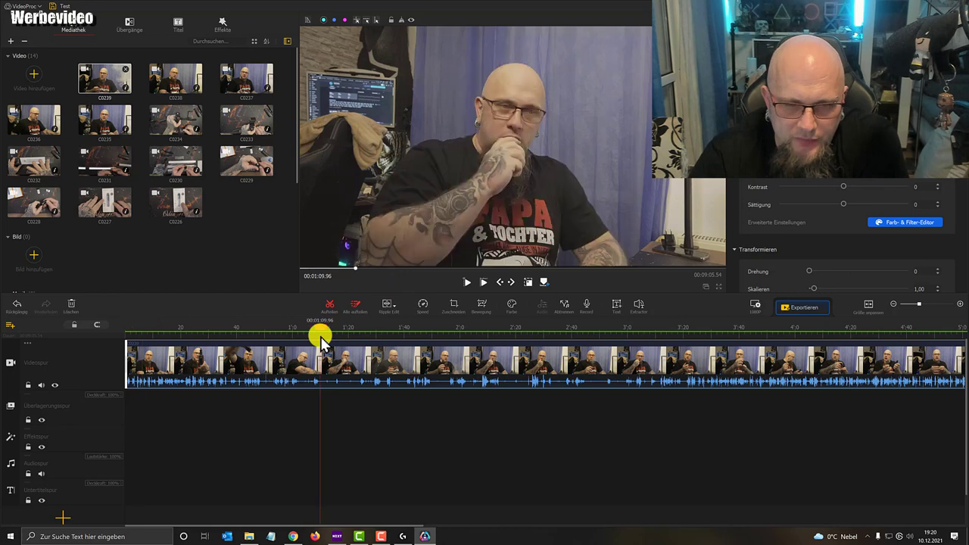
{"action": "left_click", "coordinate": [466, 288]}
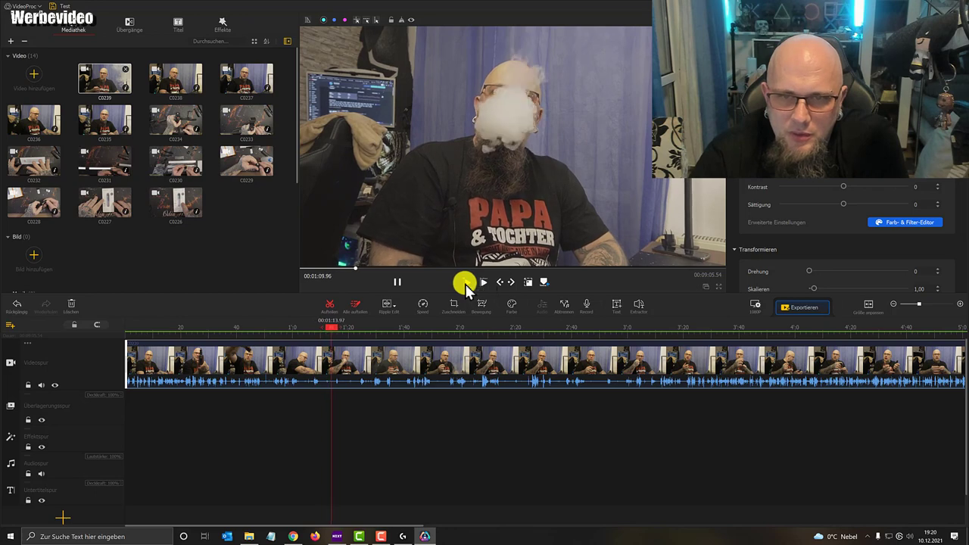
{"action": "left_click", "coordinate": [399, 282]}
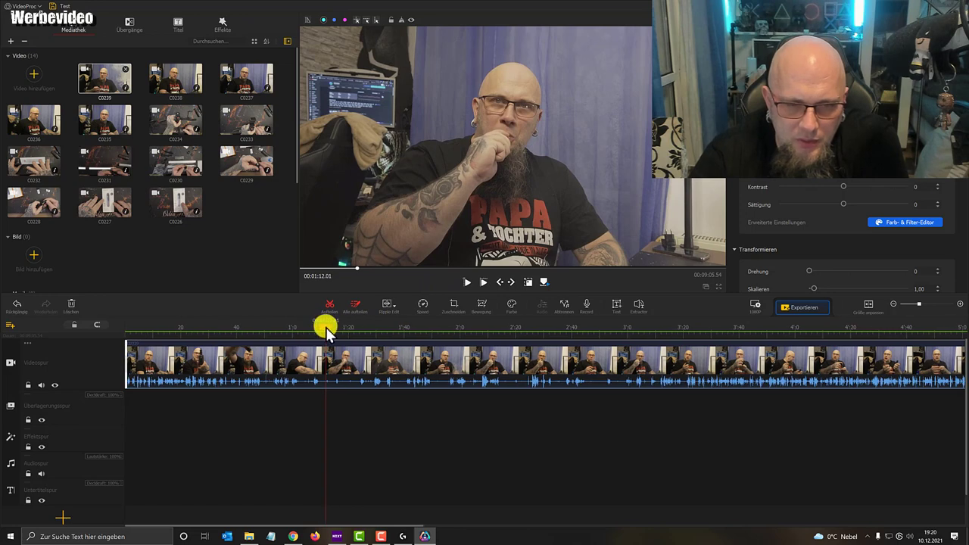
{"action": "left_click_drag", "start_coordinate": [326, 333], "coordinate": [322, 333]}
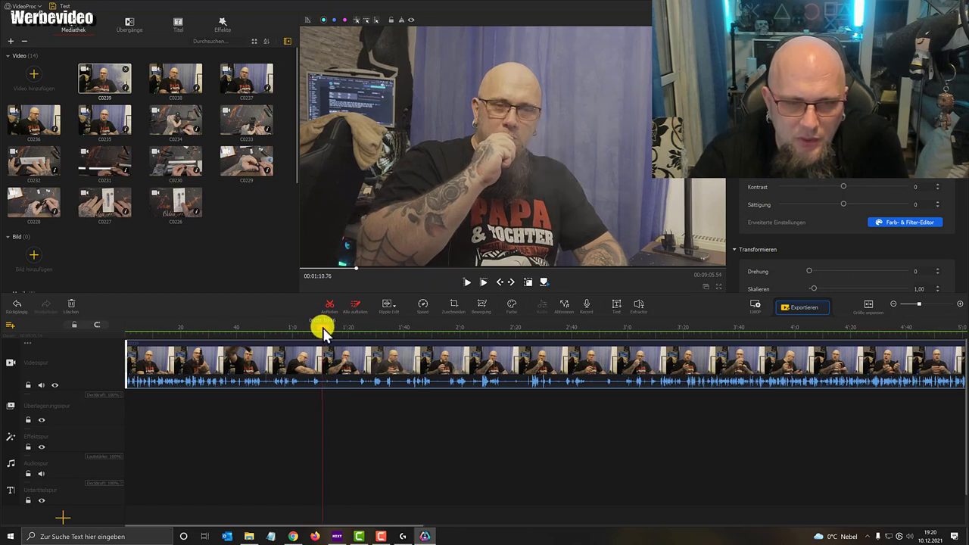
- Split the clip at 00:01:10.76 and 00:01:28.40, and delete the section in between with the gap closed
{"action": "left_click", "coordinate": [355, 311]}
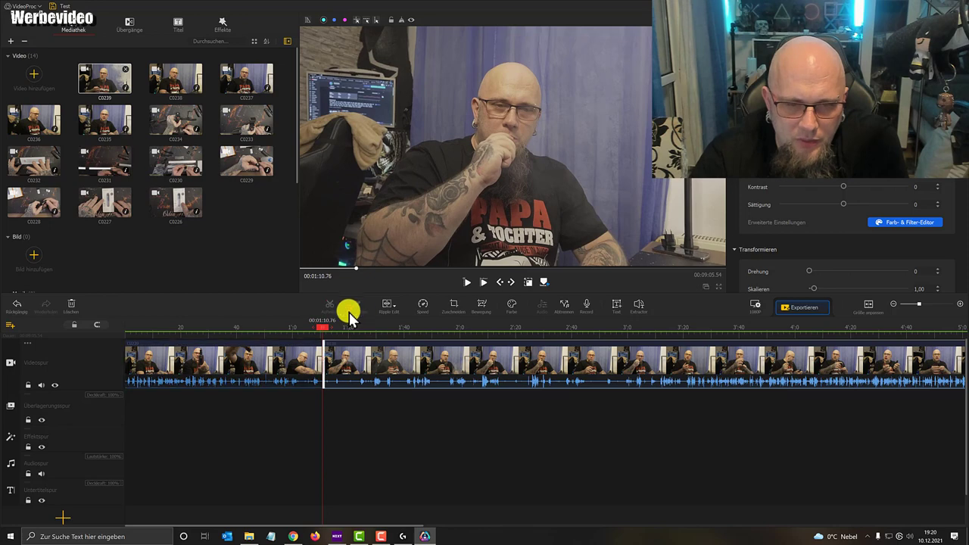
{"action": "left_click_drag", "start_coordinate": [322, 334], "coordinate": [372, 339]}
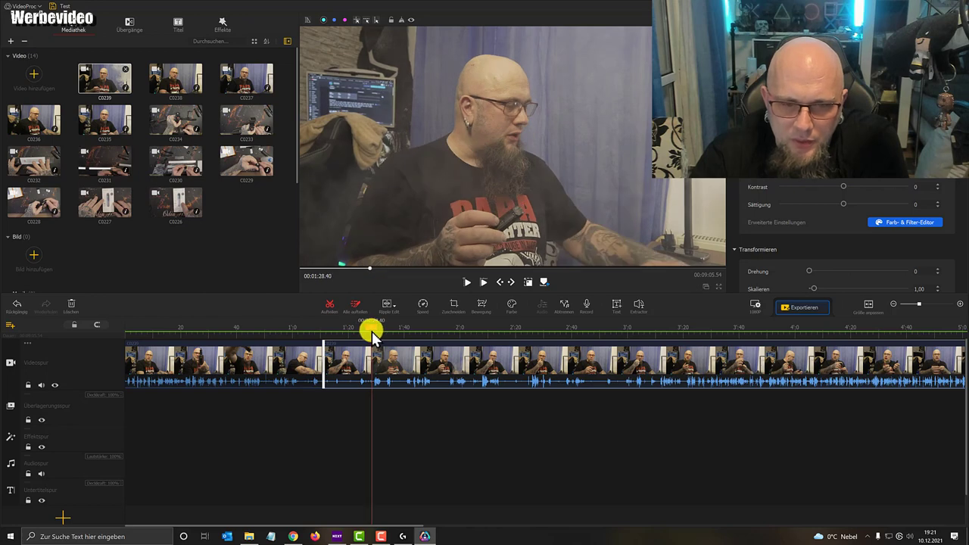
{"action": "left_click", "coordinate": [352, 312]}
{"action": "left_click", "coordinate": [352, 363]}
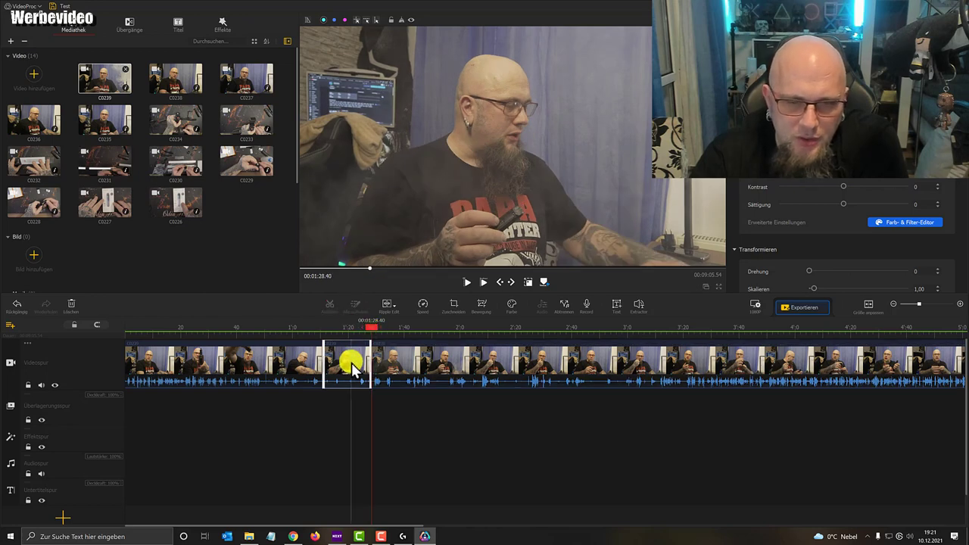
{"action": "key", "text": "Delete"}
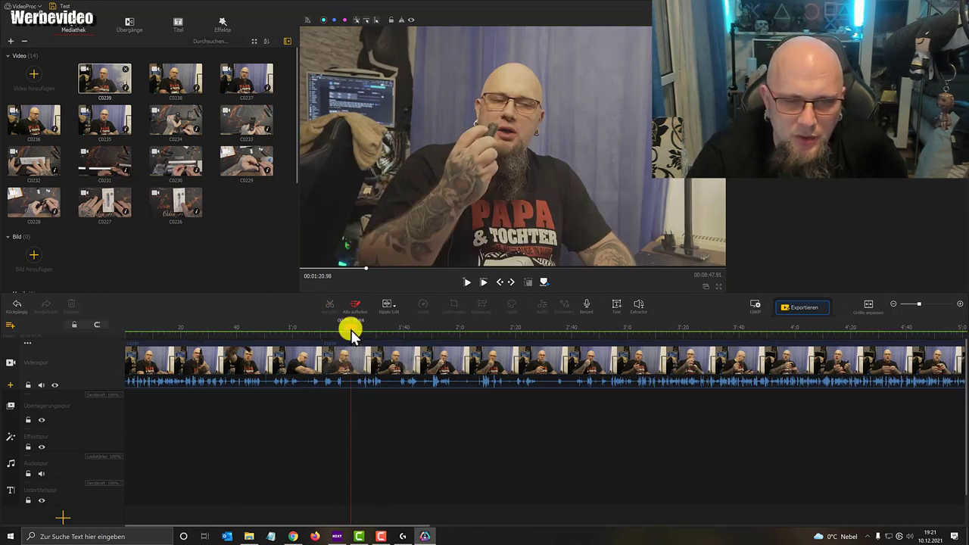
- Preview the first cut from 00:01:07.76 and stop the playback
{"action": "left_click_drag", "start_coordinate": [350, 333], "coordinate": [315, 334]}
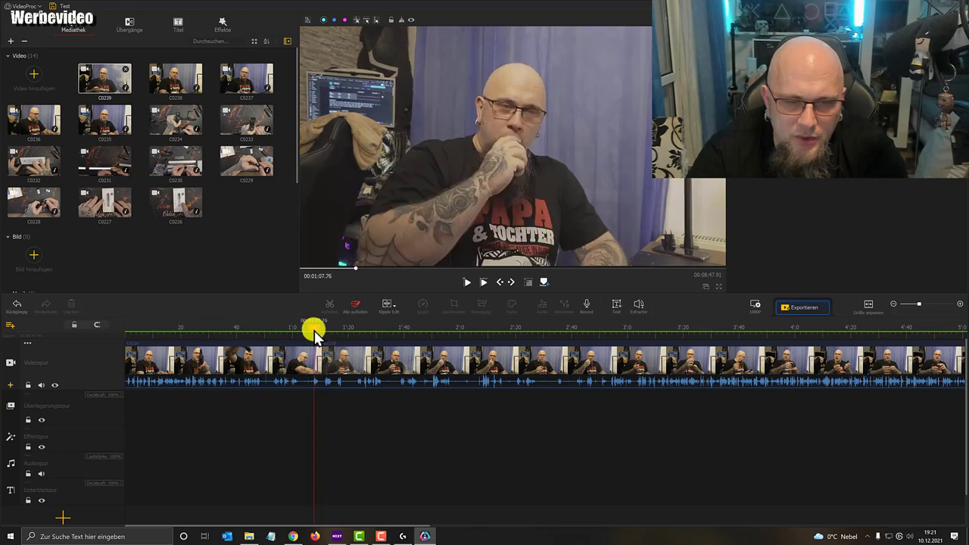
{"action": "left_click", "coordinate": [467, 285]}
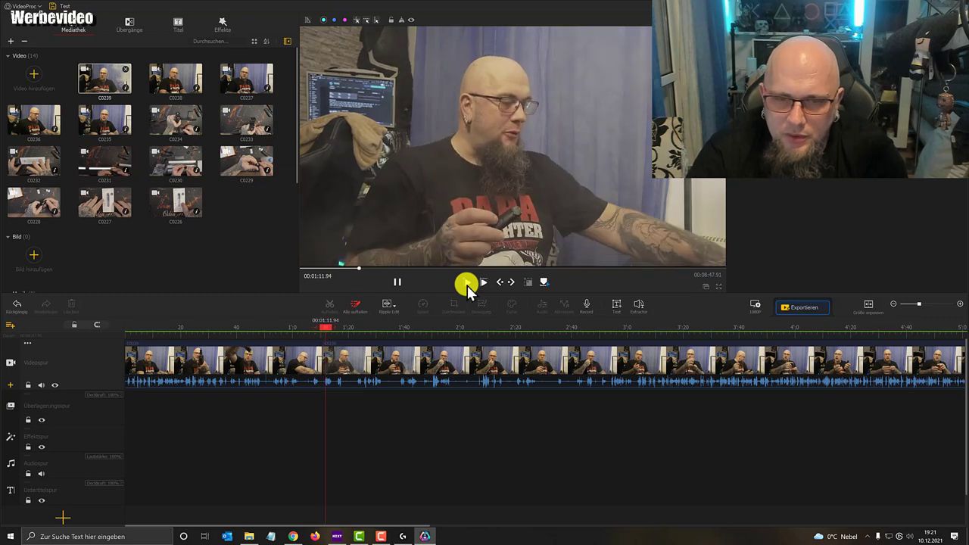
{"action": "left_click", "coordinate": [468, 284]}
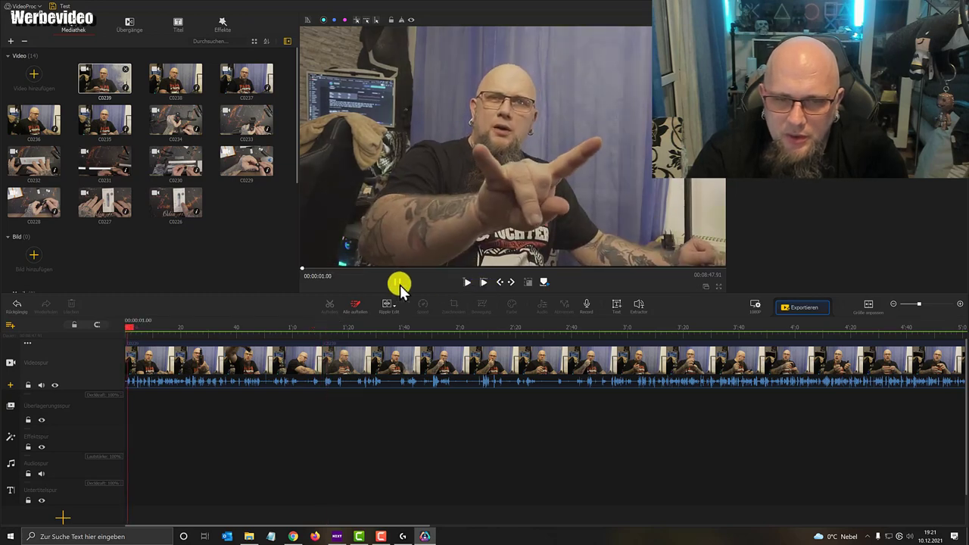
{"action": "left_click", "coordinate": [399, 284]}
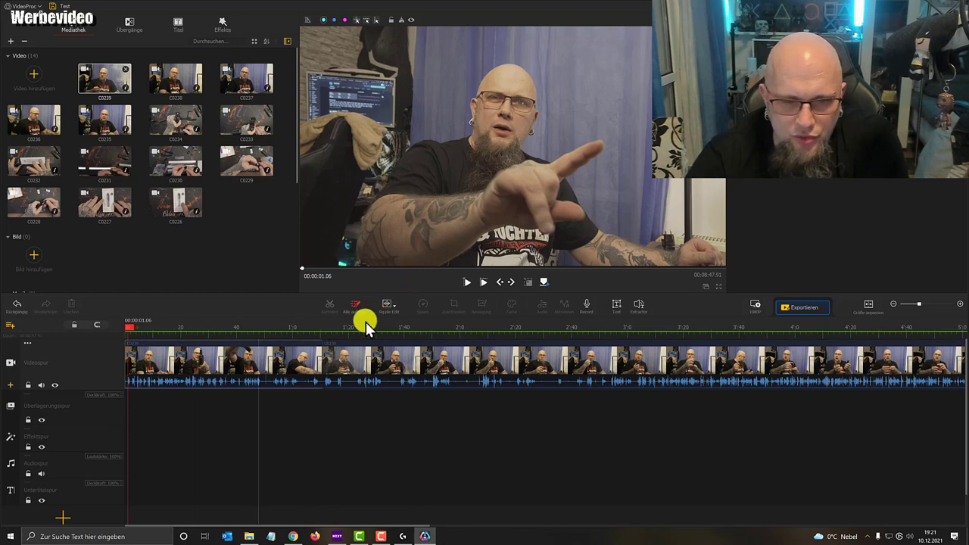
- Split the second clip at 00:01:18.28 and 00:01:22.80, and delete the short piece in between
{"action": "left_click", "coordinate": [344, 359]}
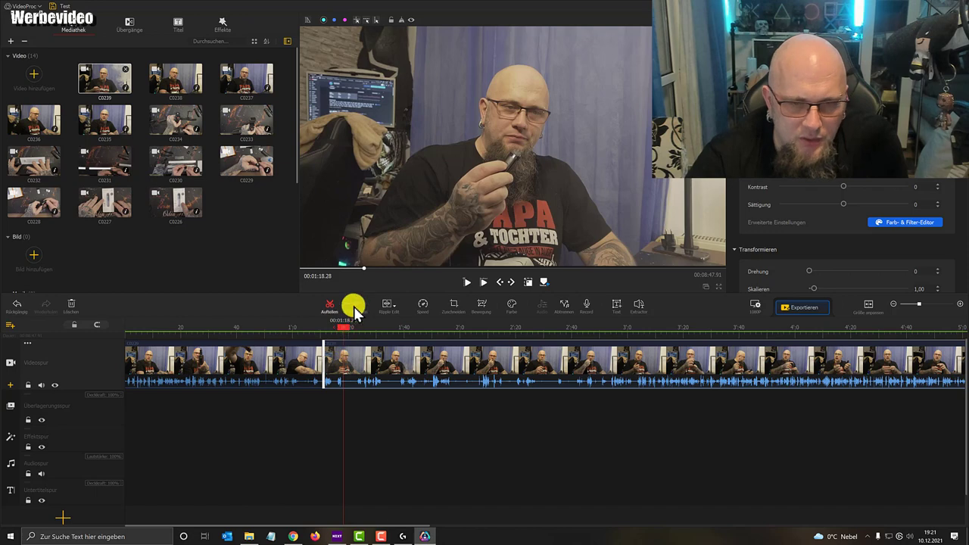
{"action": "left_click", "coordinate": [356, 353]}
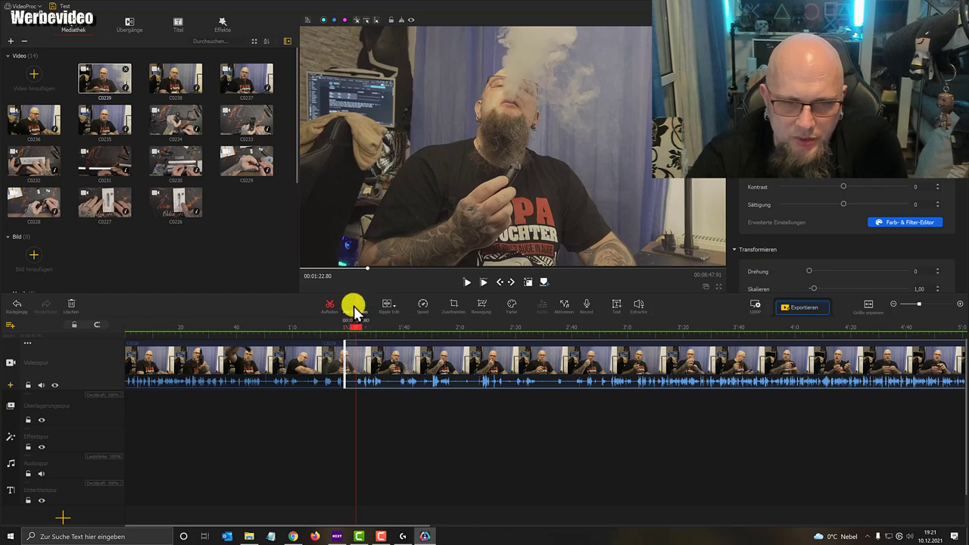
{"action": "left_click", "coordinate": [349, 363]}
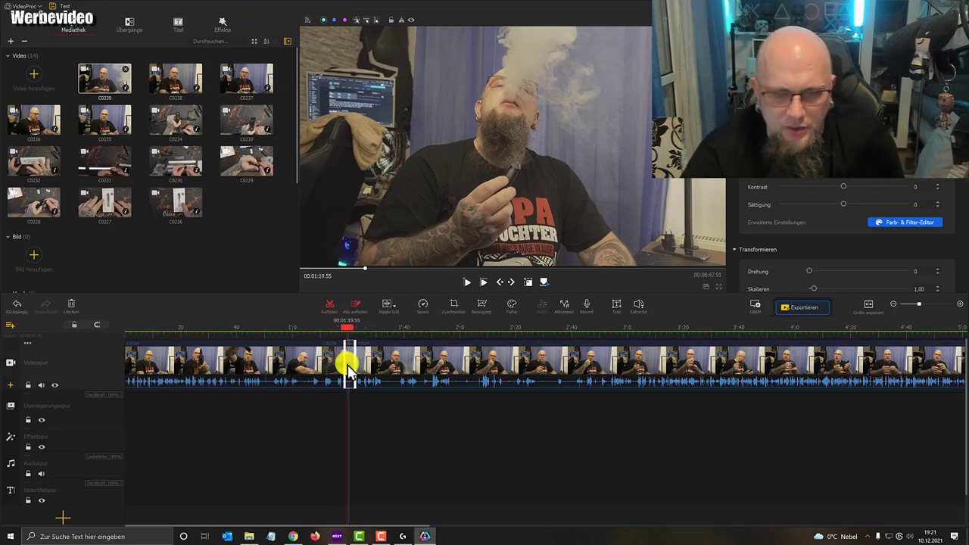
{"action": "key", "text": "Delete"}
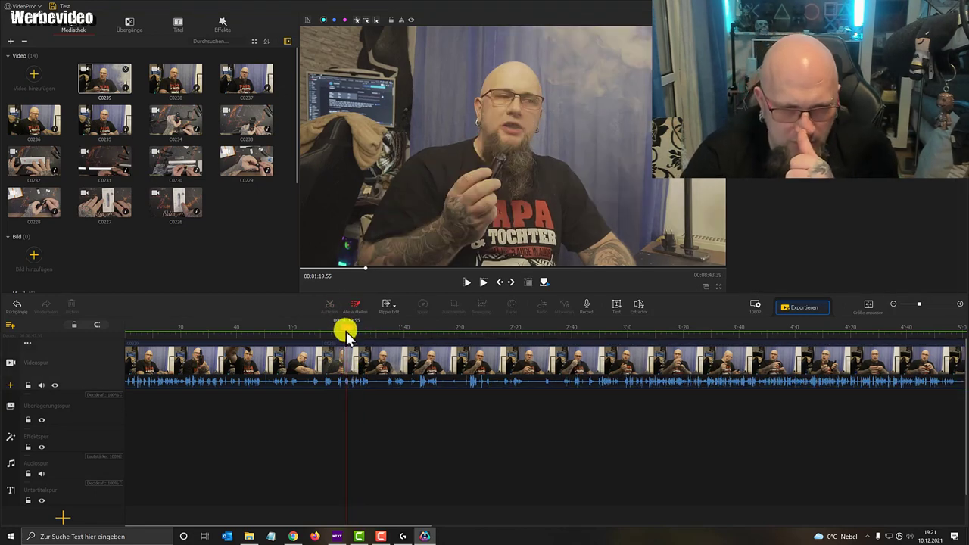
- Preview the second cut from 00:01:16.63 and pause after it
{"action": "left_click_drag", "start_coordinate": [345, 334], "coordinate": [338, 336]}
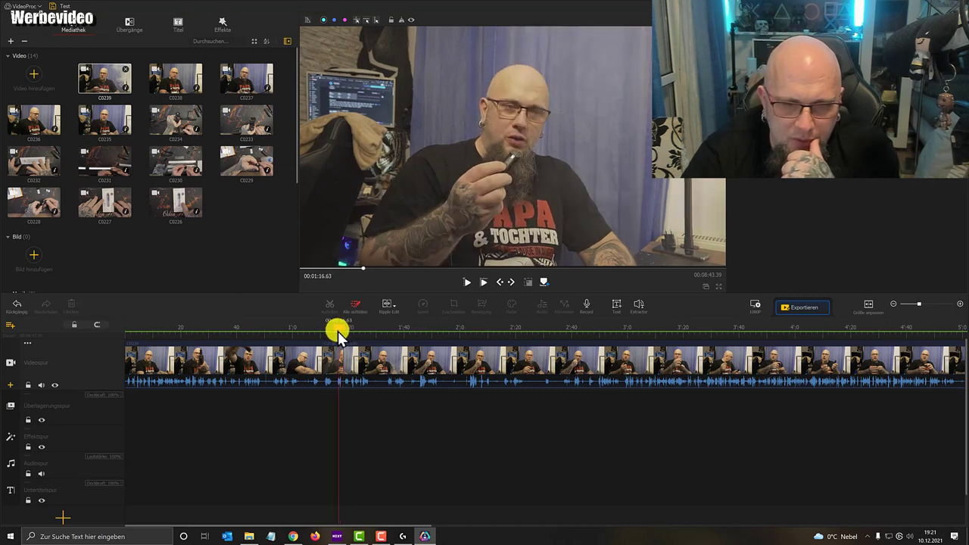
{"action": "left_click", "coordinate": [465, 283]}
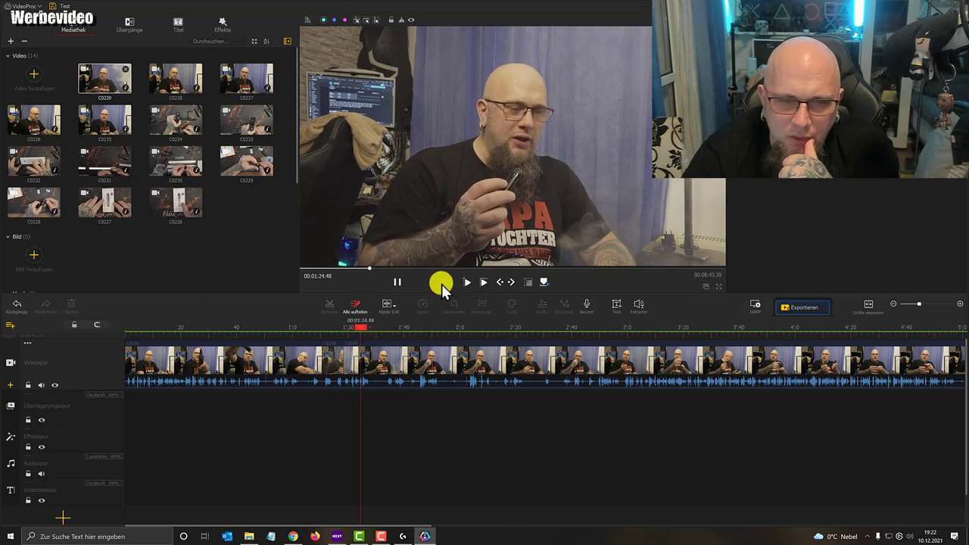
{"action": "left_click", "coordinate": [398, 284]}
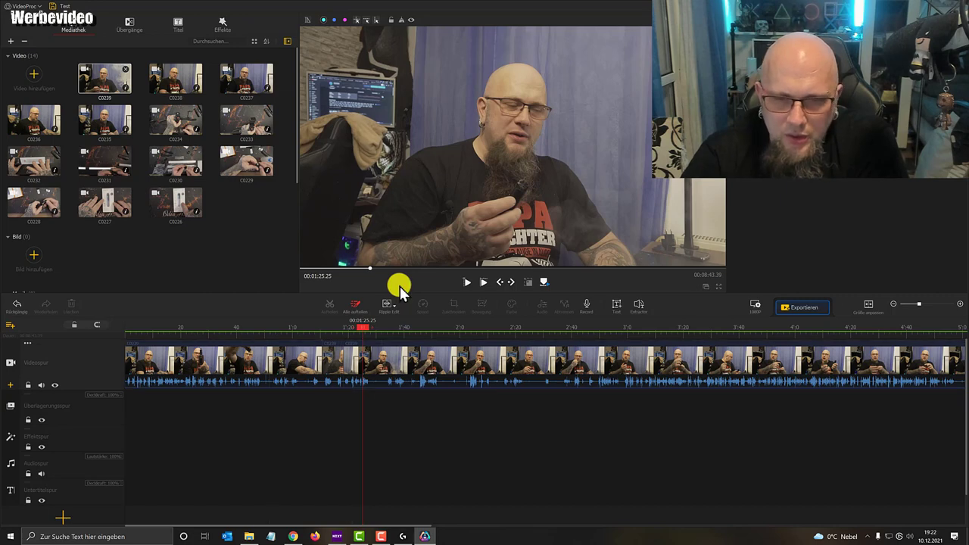
- Add the Ahornblatt transition at the first cut and the Oval 1 transition at the second cut
{"action": "left_click", "coordinate": [127, 32]}
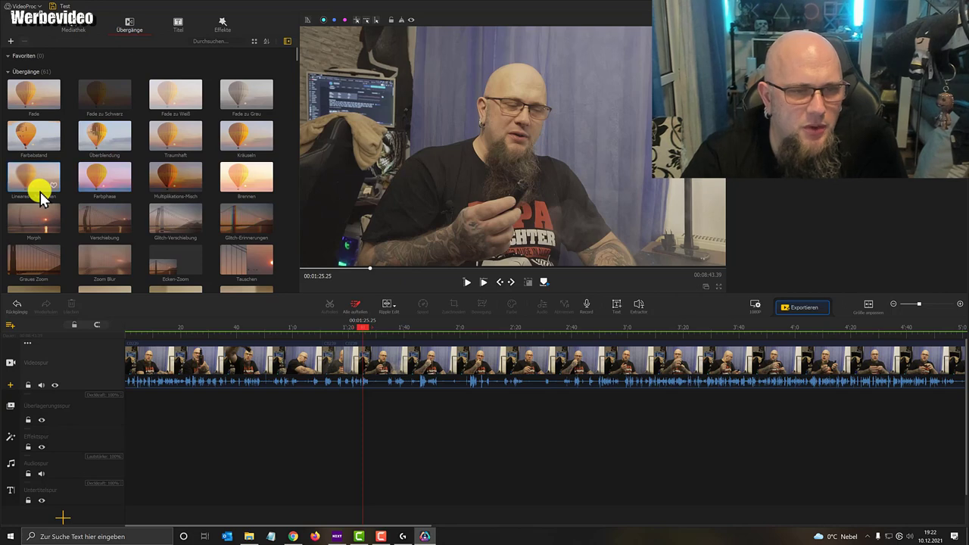
{"action": "scroll", "coordinate": [42, 197], "scroll_direction": "down", "scroll_amount": 2}
{"action": "scroll", "coordinate": [41, 196], "scroll_direction": "down", "scroll_amount": 2}
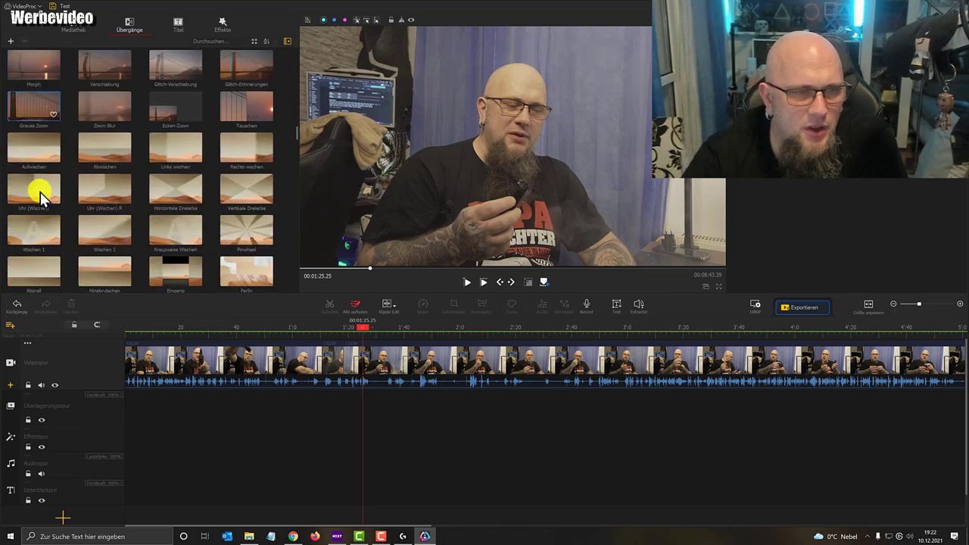
{"action": "scroll", "coordinate": [42, 197], "scroll_direction": "down", "scroll_amount": 2}
{"action": "scroll", "coordinate": [42, 196], "scroll_direction": "down", "scroll_amount": 1}
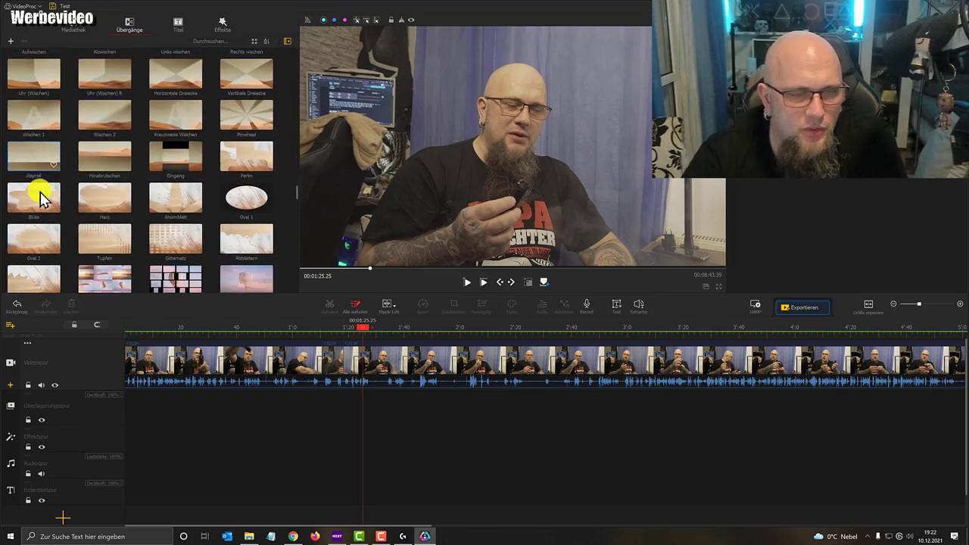
{"action": "mouse_move", "coordinate": [165, 195]}
{"action": "left_mouse_down"}
{"action": "mouse_move", "coordinate": [333, 324]}
{"action": "mouse_move", "coordinate": [340, 357]}
{"action": "mouse_move", "coordinate": [319, 359]}
{"action": "left_mouse_up"}
{"action": "left_click_drag", "start_coordinate": [243, 203], "coordinate": [342, 359]}
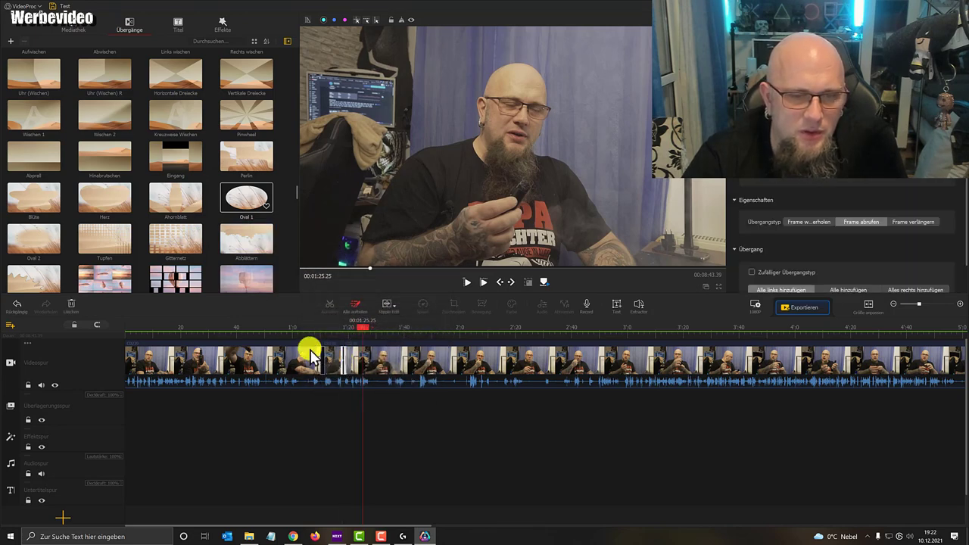
{"action": "left_click_drag", "start_coordinate": [113, 277], "coordinate": [243, 194]}
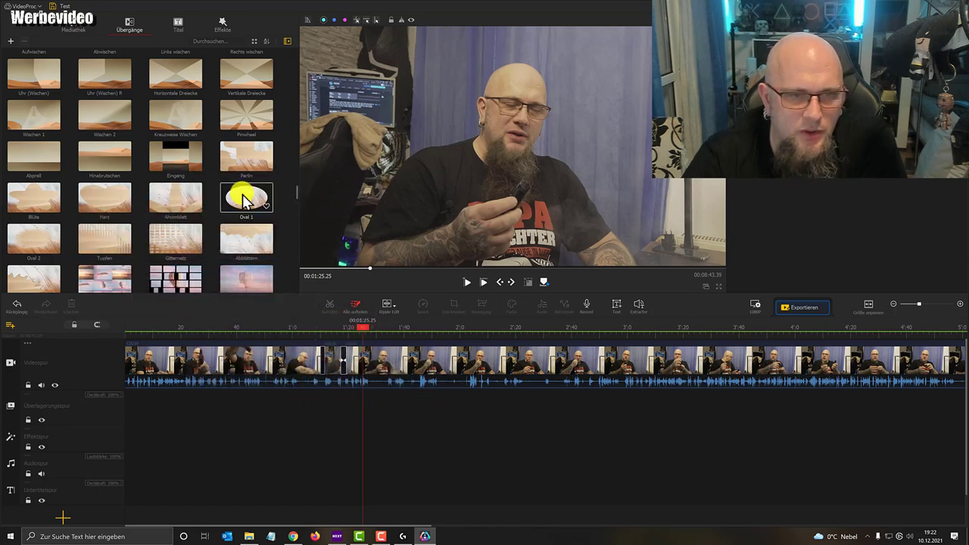
- Preview both transitions, replaying the first from about 00:01:09, and pause the playback
{"action": "left_click_drag", "start_coordinate": [318, 330], "coordinate": [320, 327]}
{"action": "left_click", "coordinate": [460, 285]}
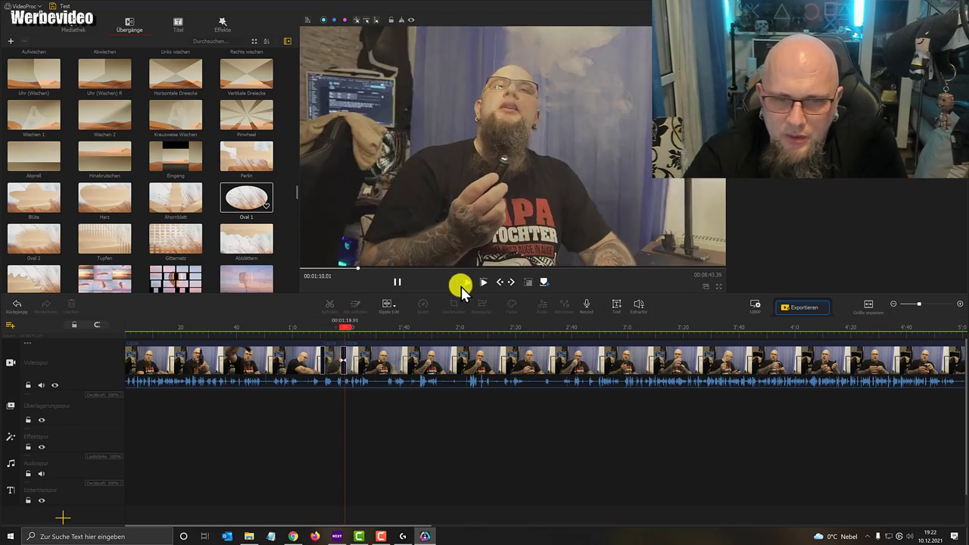
{"action": "left_click", "coordinate": [319, 336]}
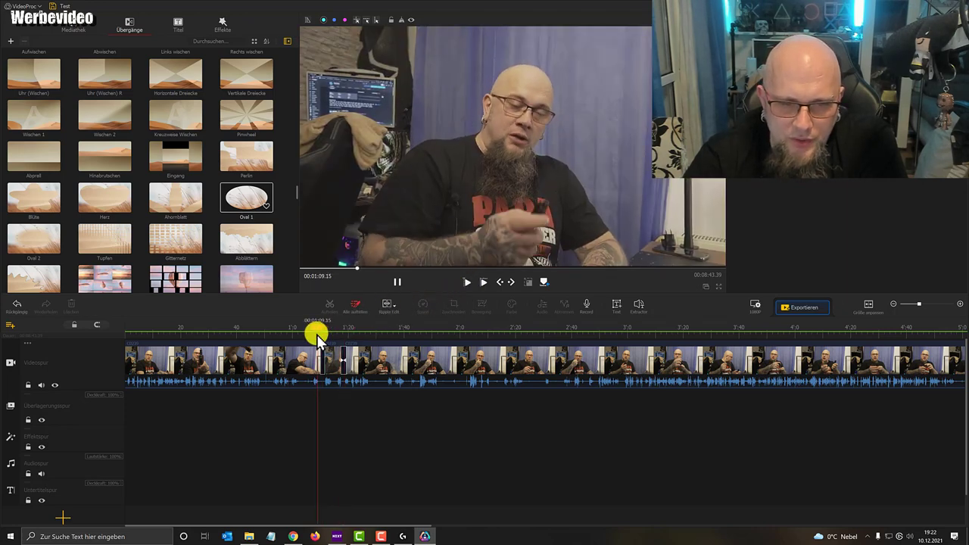
{"action": "left_click", "coordinate": [316, 336]}
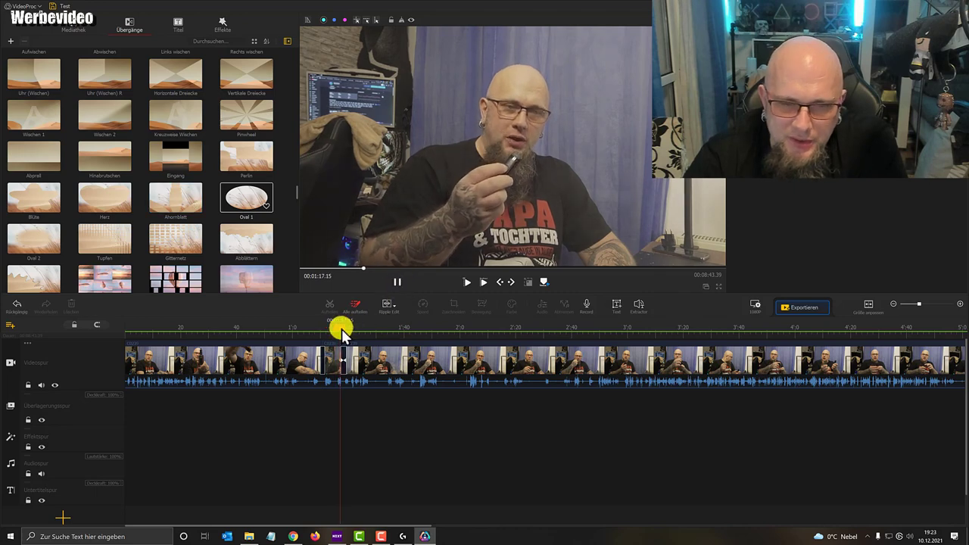
{"action": "left_click_drag", "start_coordinate": [340, 324], "coordinate": [301, 327]}
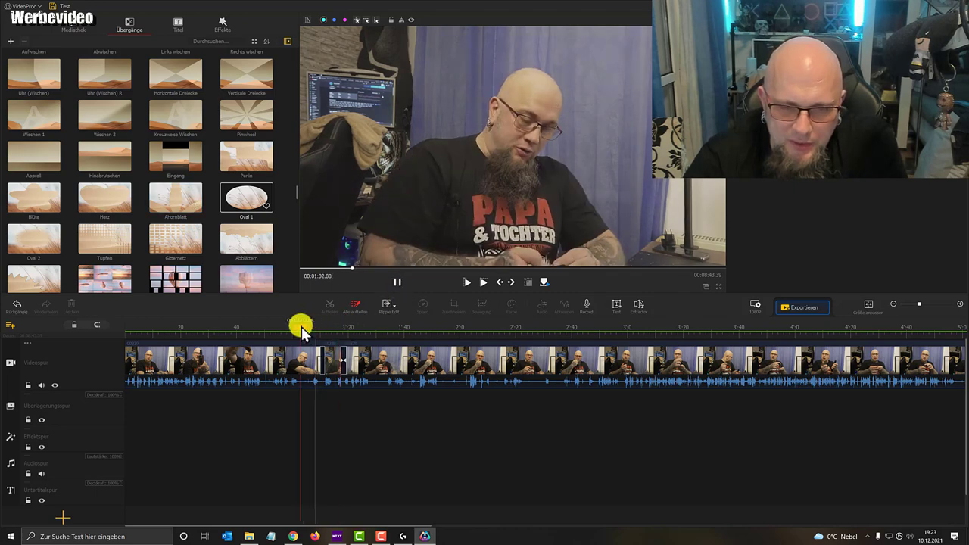
{"action": "left_click", "coordinate": [397, 282]}
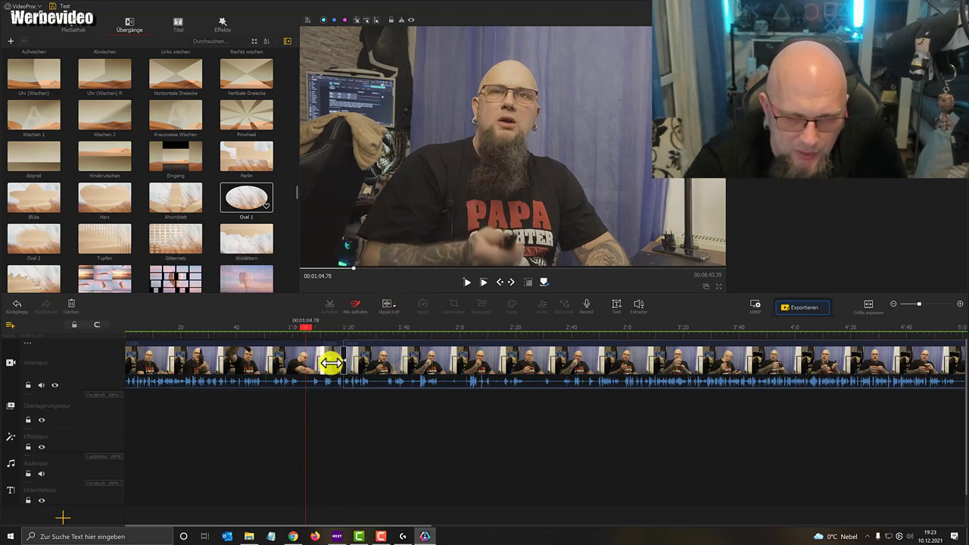
- Lengthen the Ahornblatt transition at the first cut and preview it
{"action": "left_click", "coordinate": [328, 363]}
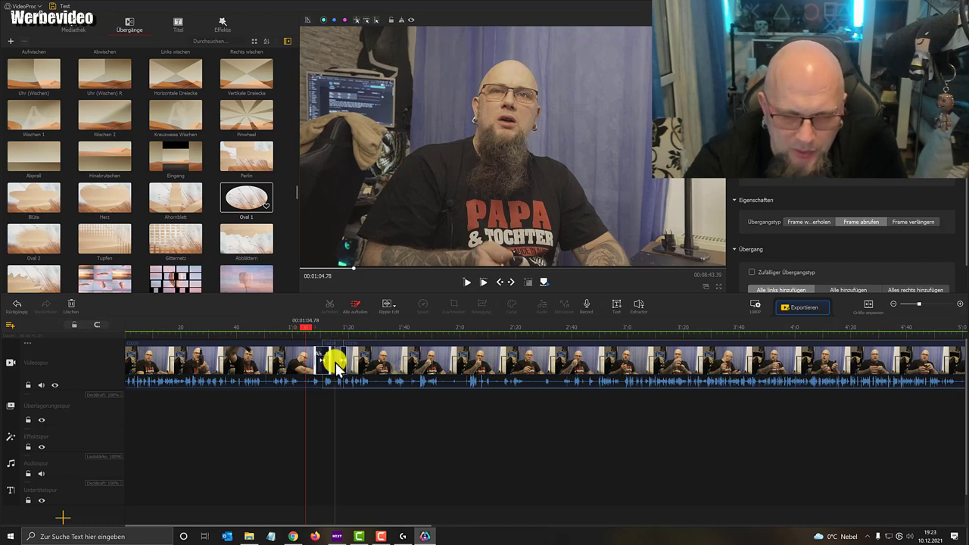
{"action": "left_click", "coordinate": [467, 282]}
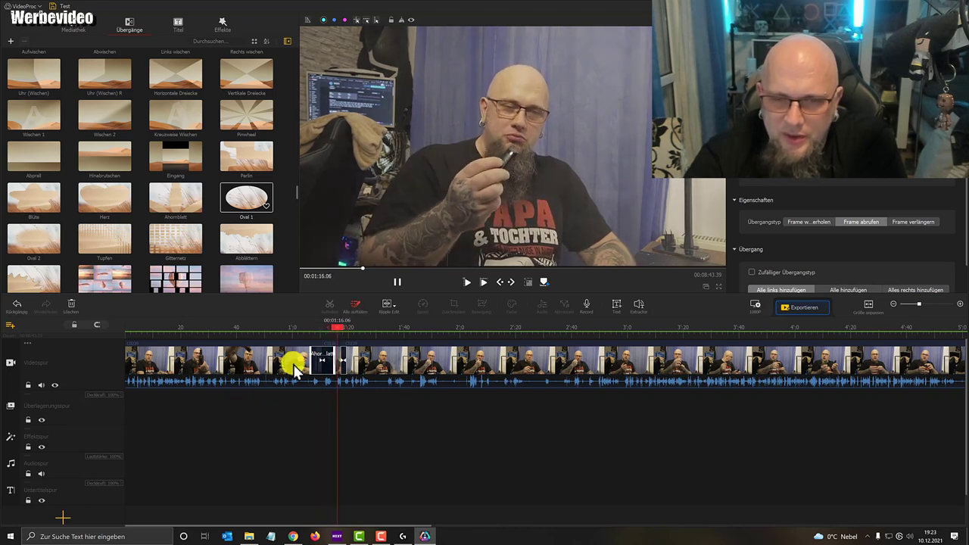
{"action": "left_click", "coordinate": [399, 283]}
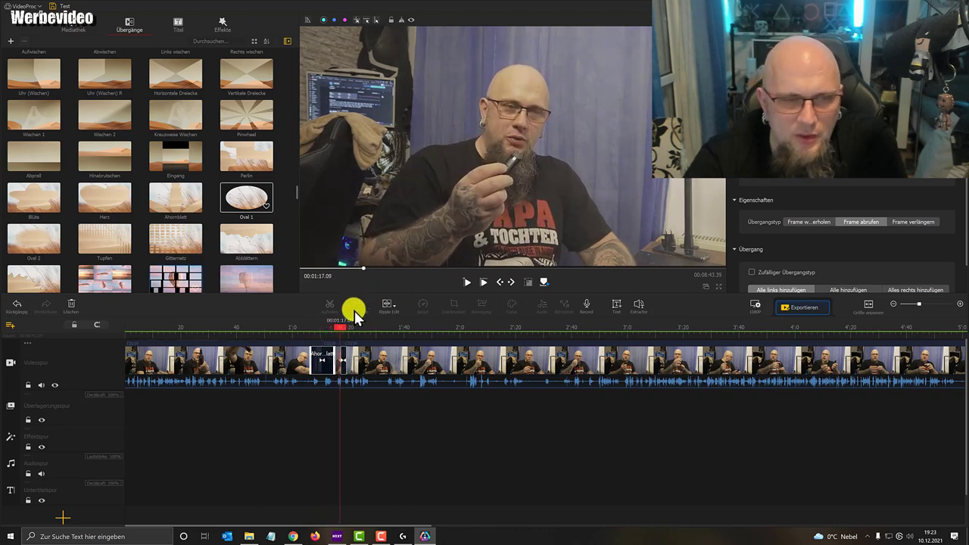
- Compare the Reise6, Weniger Expo and Hell filters on the last clip, and apply the Warm filter
{"action": "left_click", "coordinate": [353, 359]}
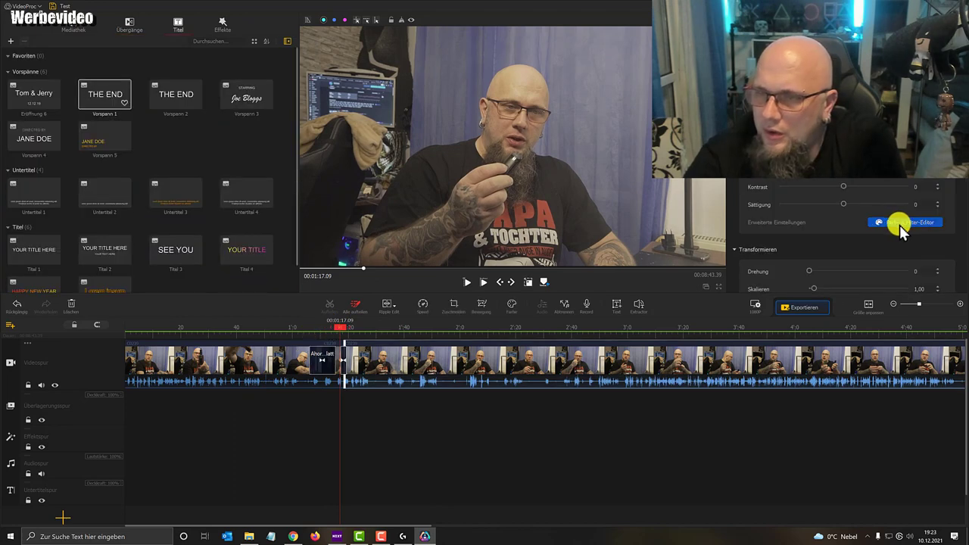
{"action": "left_click", "coordinate": [900, 223]}
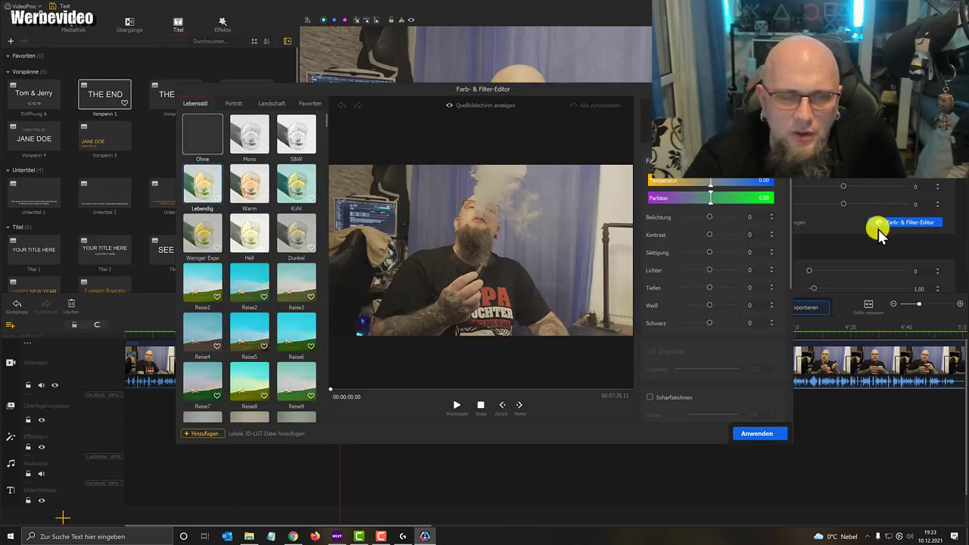
{"action": "left_click", "coordinate": [300, 338]}
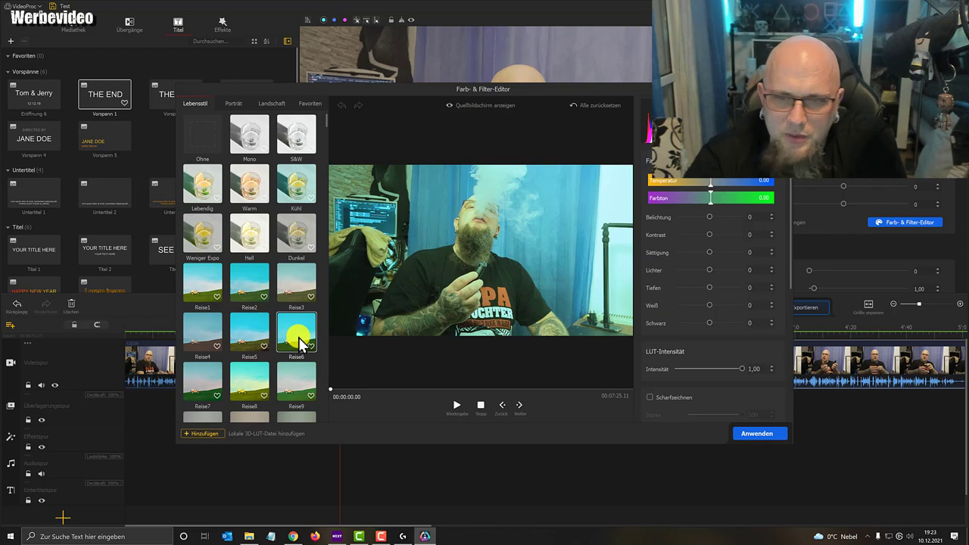
{"action": "left_click", "coordinate": [218, 236]}
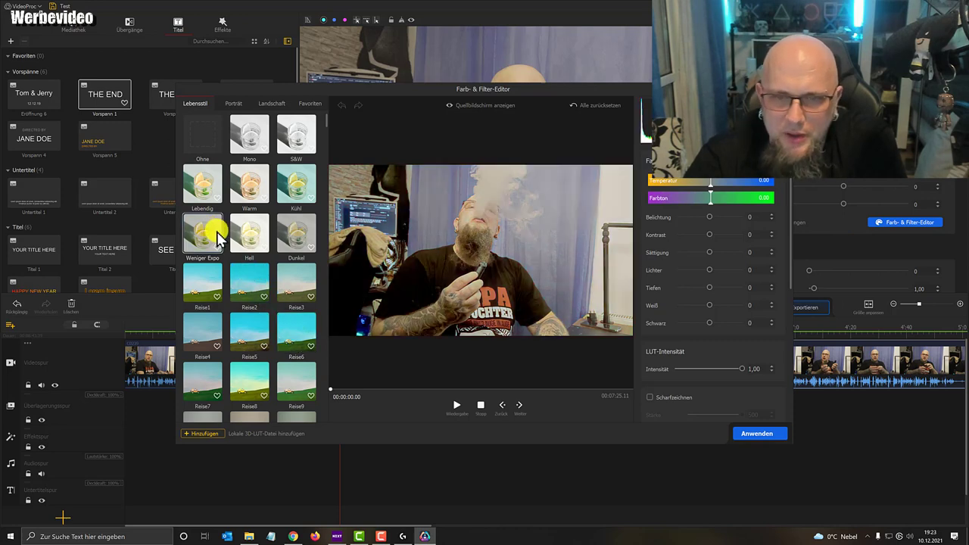
{"action": "left_click", "coordinate": [239, 246]}
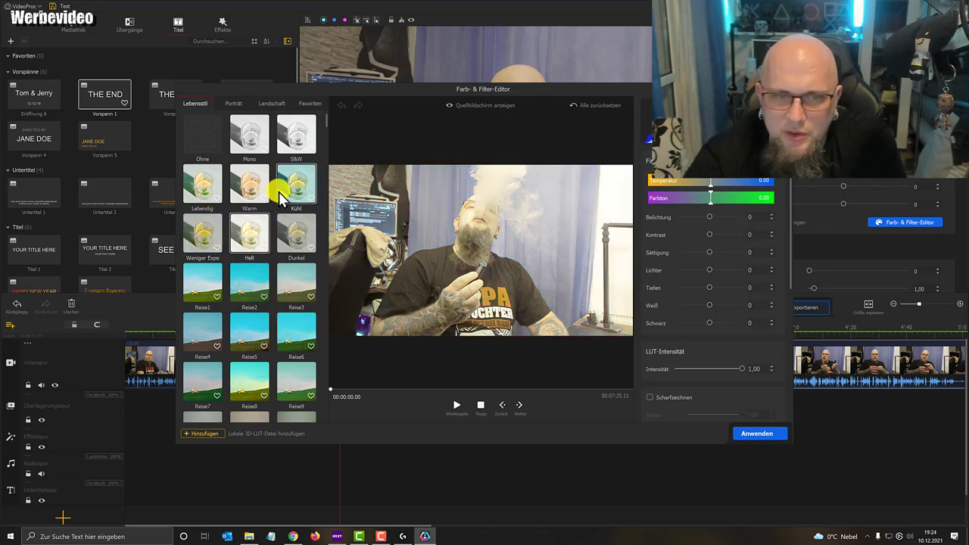
{"action": "left_click", "coordinate": [256, 185]}
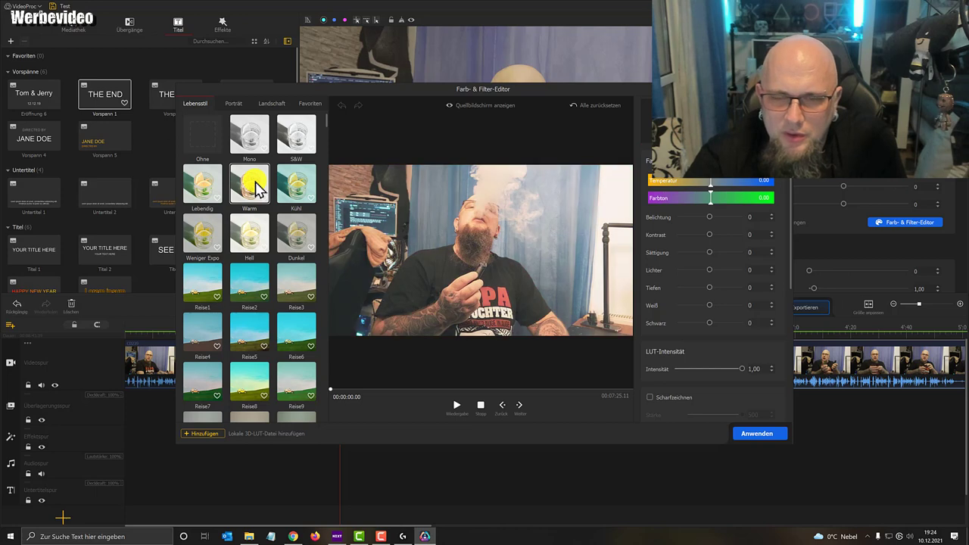
{"action": "left_click", "coordinate": [748, 435]}
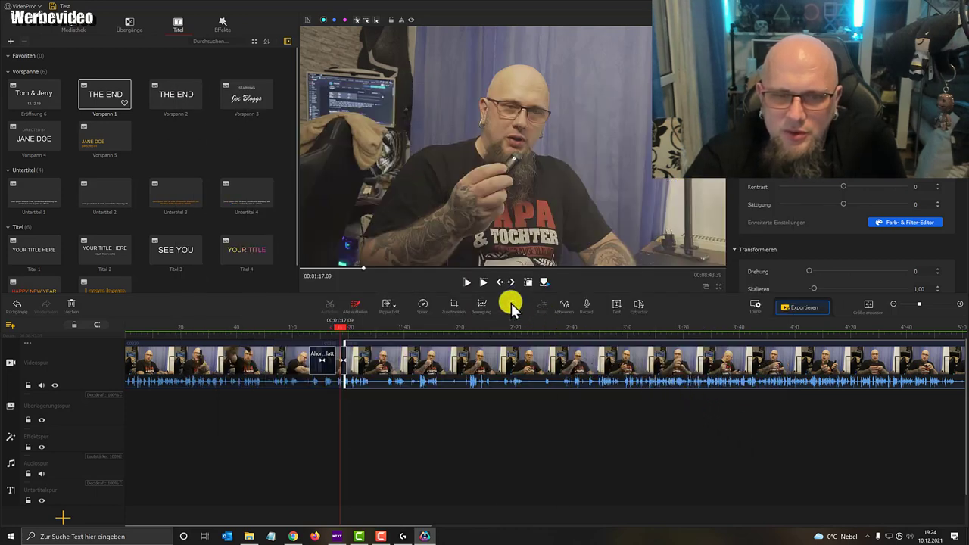
- Add the 2 x 2, Bunte Blasen and Farbskizze effects in sequence on the effects track from about 00:01:07, shortening the 2 x 2 effect
{"action": "left_click", "coordinate": [475, 282]}
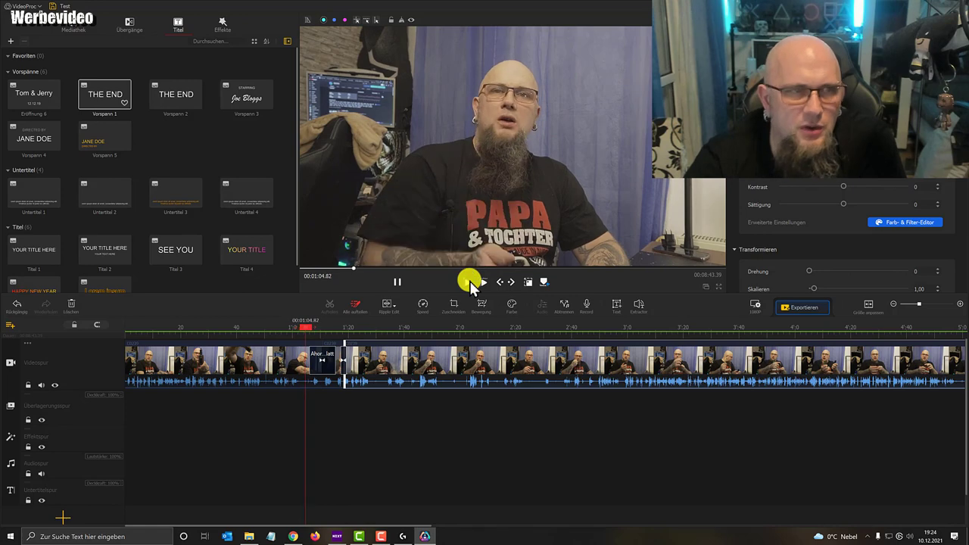
{"action": "left_click", "coordinate": [396, 282]}
{"action": "left_click", "coordinate": [223, 24]}
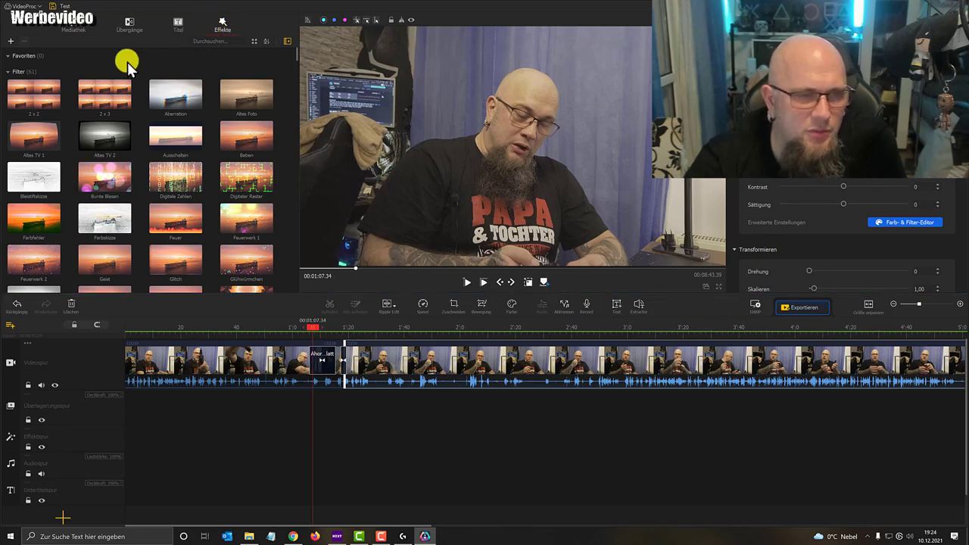
{"action": "left_click_drag", "start_coordinate": [31, 95], "coordinate": [374, 442]}
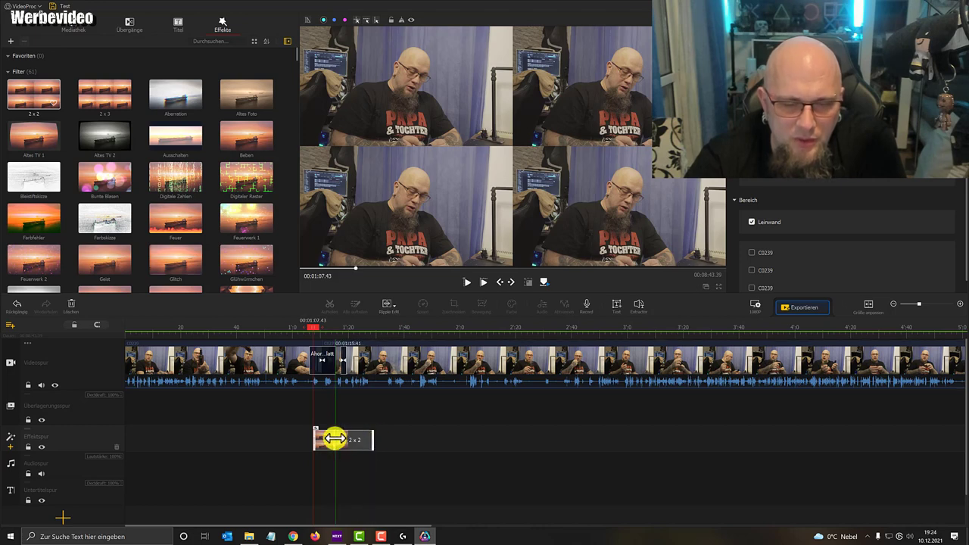
{"action": "left_click_drag", "start_coordinate": [331, 439], "coordinate": [324, 437]}
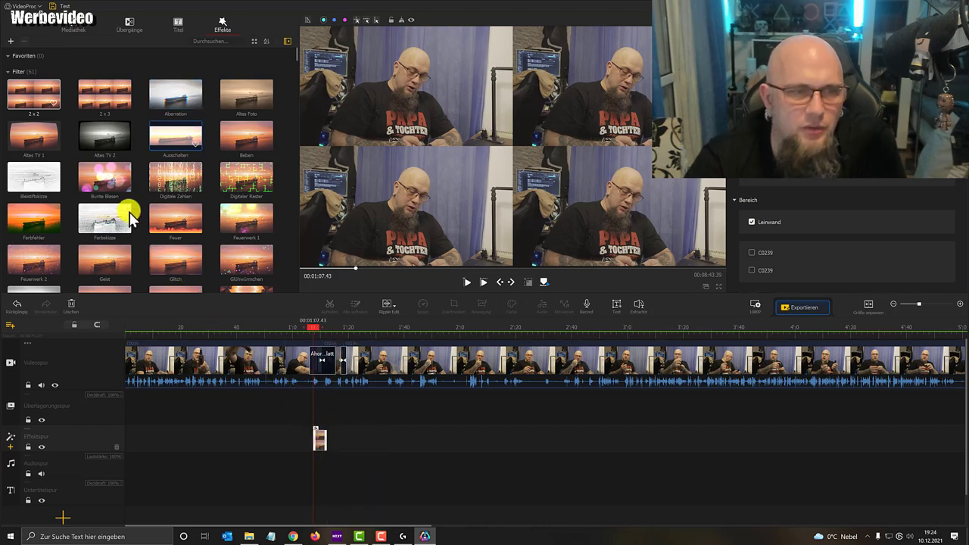
{"action": "left_click_drag", "start_coordinate": [109, 184], "coordinate": [332, 430]}
{"action": "left_click_drag", "start_coordinate": [97, 217], "coordinate": [345, 427]}
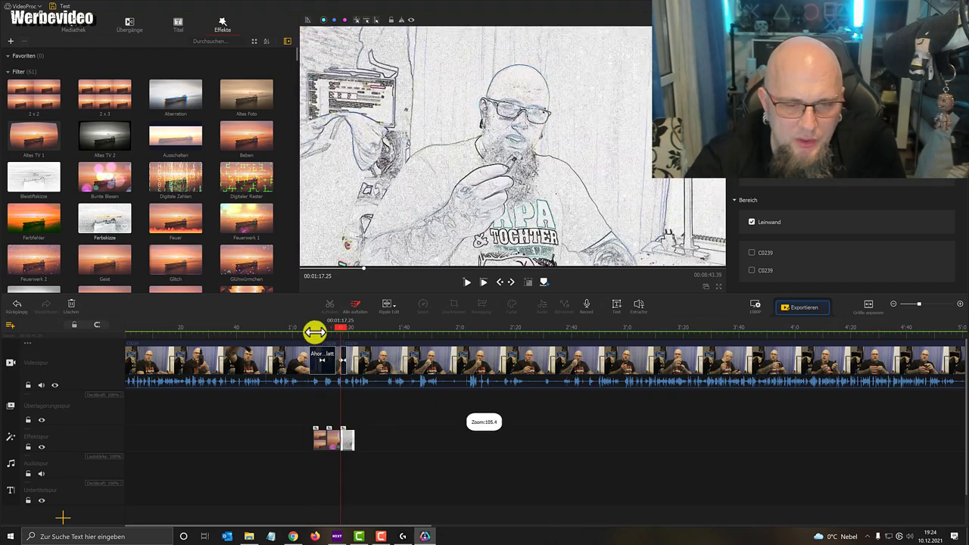
- Preview the three effects from about 00:01:06 and pause the playback just after the Farbskizze effect
{"action": "left_click_drag", "start_coordinate": [338, 331], "coordinate": [309, 329]}
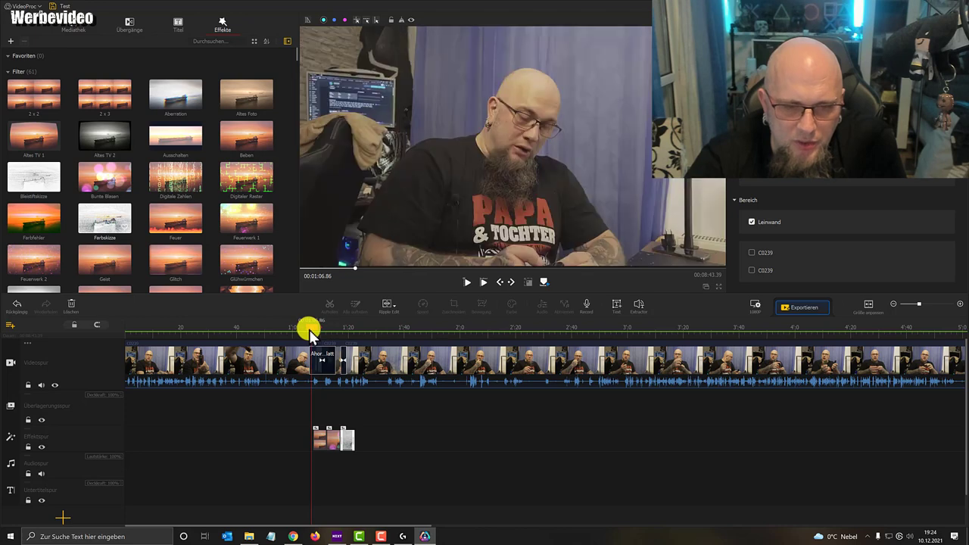
{"action": "left_click", "coordinate": [468, 286]}
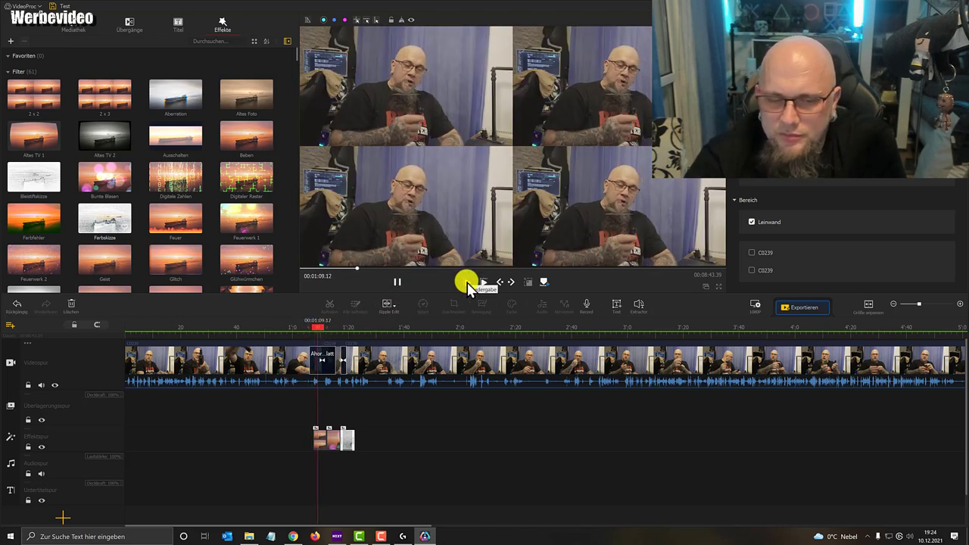
{"action": "left_click", "coordinate": [398, 281]}
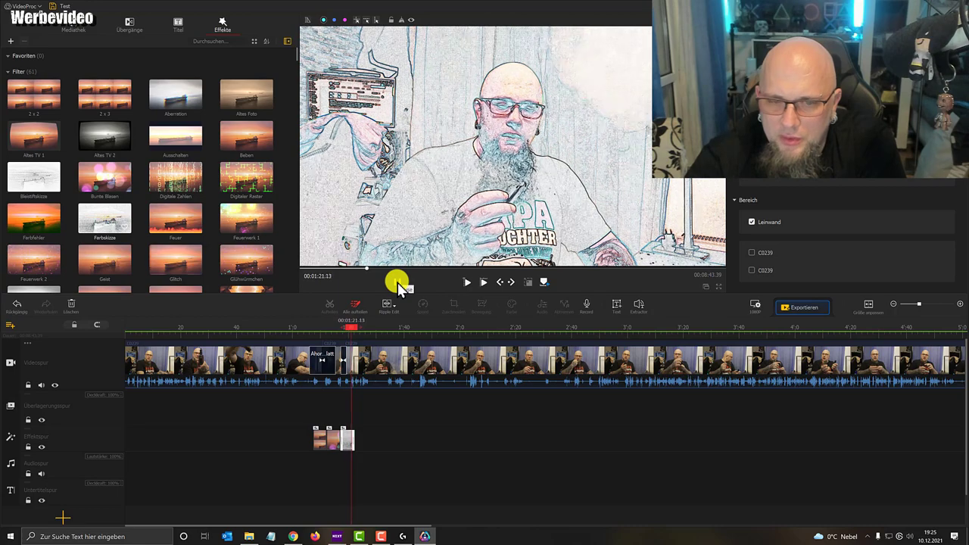
{"action": "key", "text": "space"}
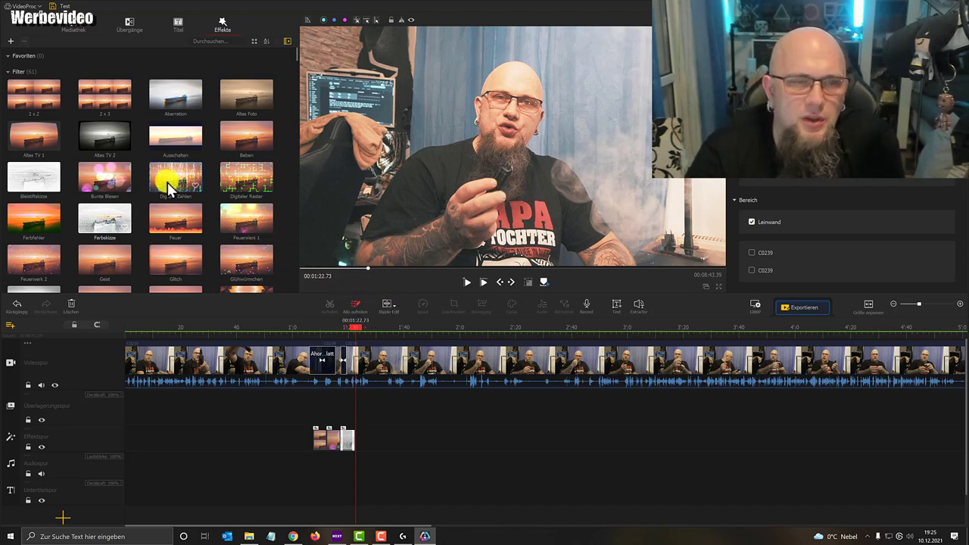
- Add the Digitale Zahlen effect directly after the Farbskizze effect on the effects track and preview it
{"action": "left_click_drag", "start_coordinate": [162, 182], "coordinate": [359, 444]}
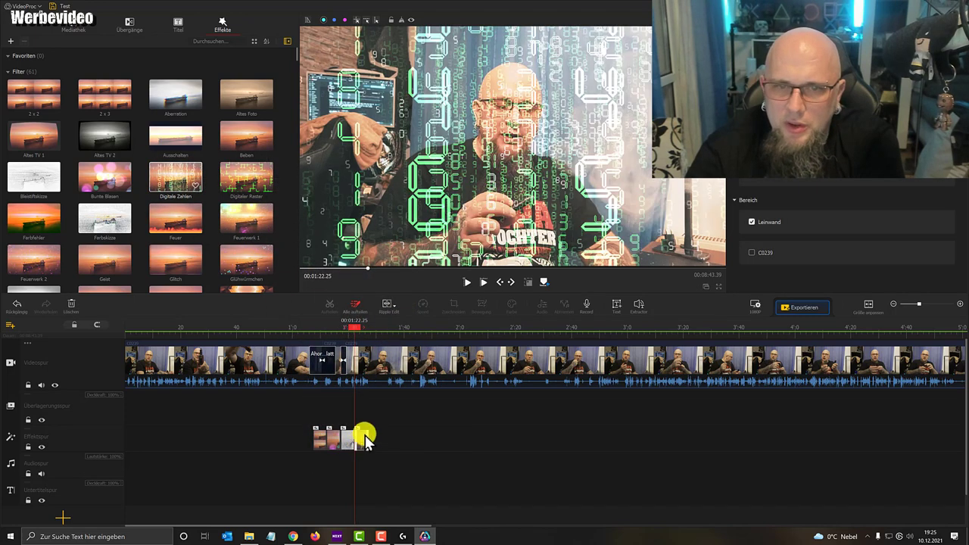
{"action": "left_click", "coordinate": [467, 285]}
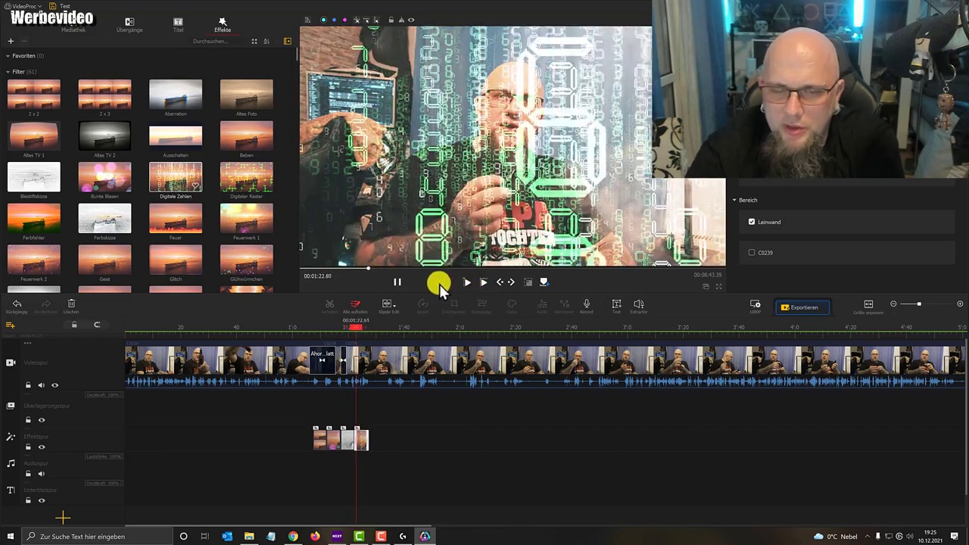
{"action": "left_click", "coordinate": [397, 282]}
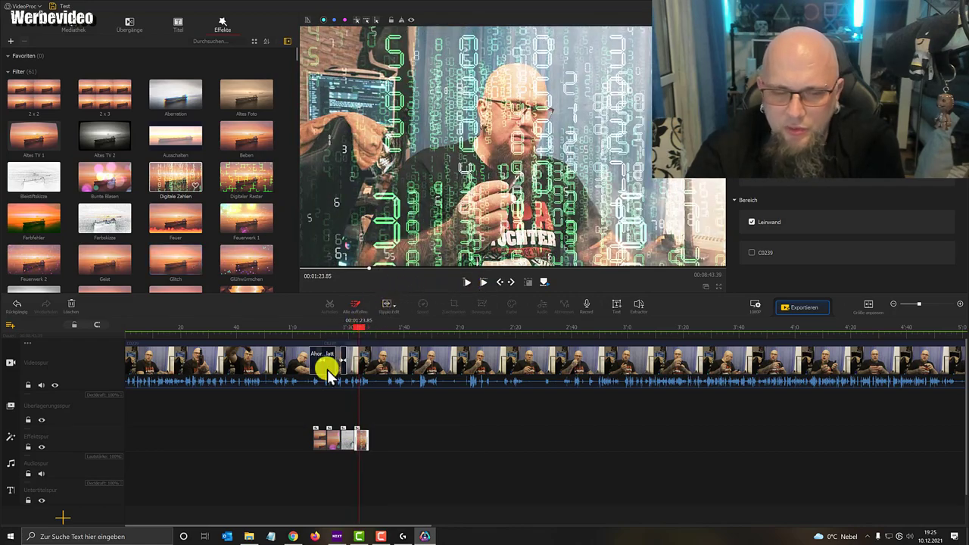
- Delete all four effects from the effects track, starting with the Digitale Zahlen effect
{"action": "scroll", "coordinate": [351, 436], "scroll_direction": "right", "scroll_amount": 3}
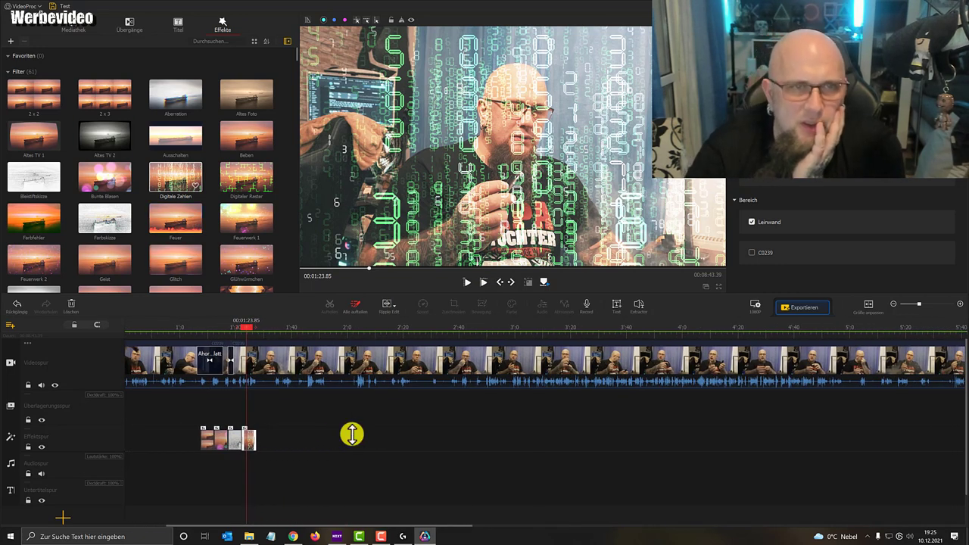
{"action": "scroll", "coordinate": [134, 190], "scroll_direction": "down", "scroll_amount": 4}
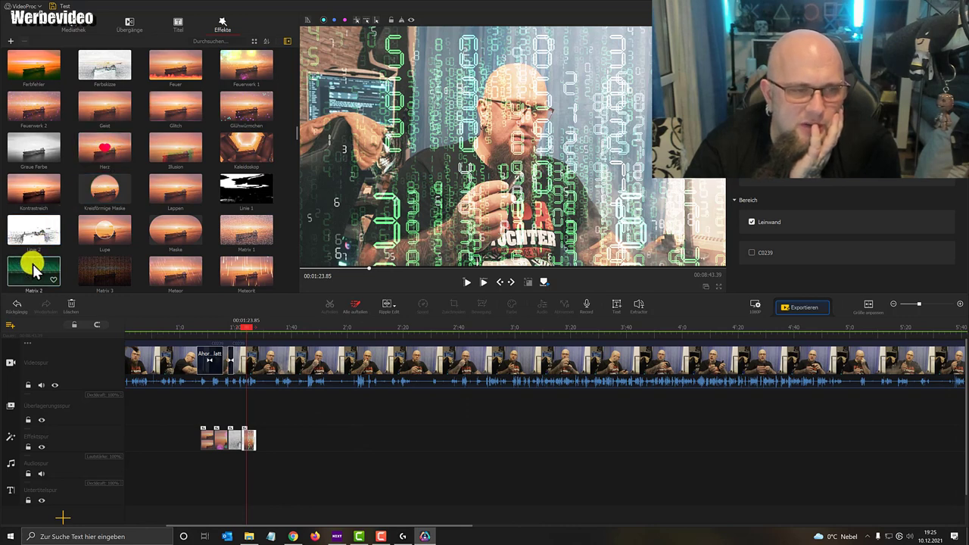
{"action": "scroll", "coordinate": [34, 269], "scroll_direction": "down", "scroll_amount": 2}
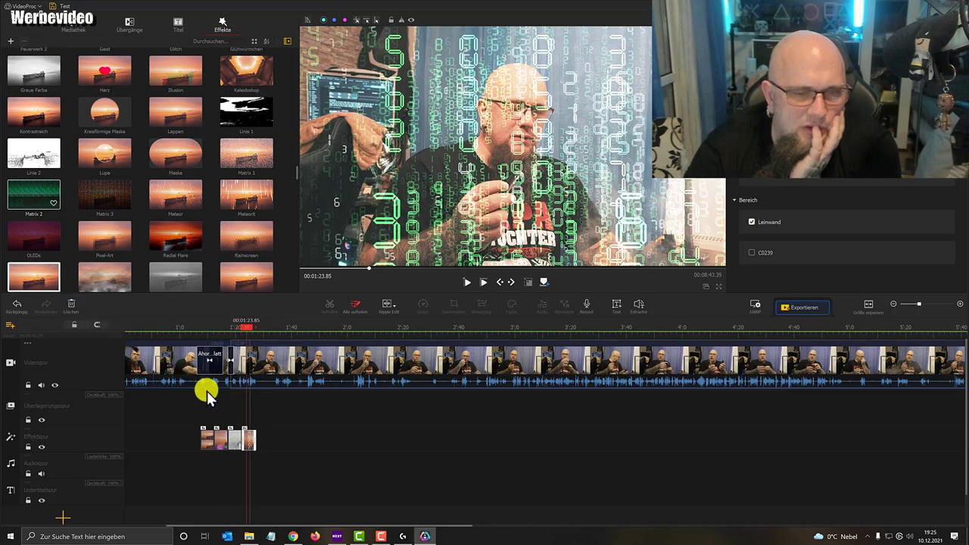
{"action": "scroll", "coordinate": [223, 437], "scroll_direction": "right", "scroll_amount": 1}
{"action": "scroll", "coordinate": [223, 437], "scroll_direction": "left", "scroll_amount": 4}
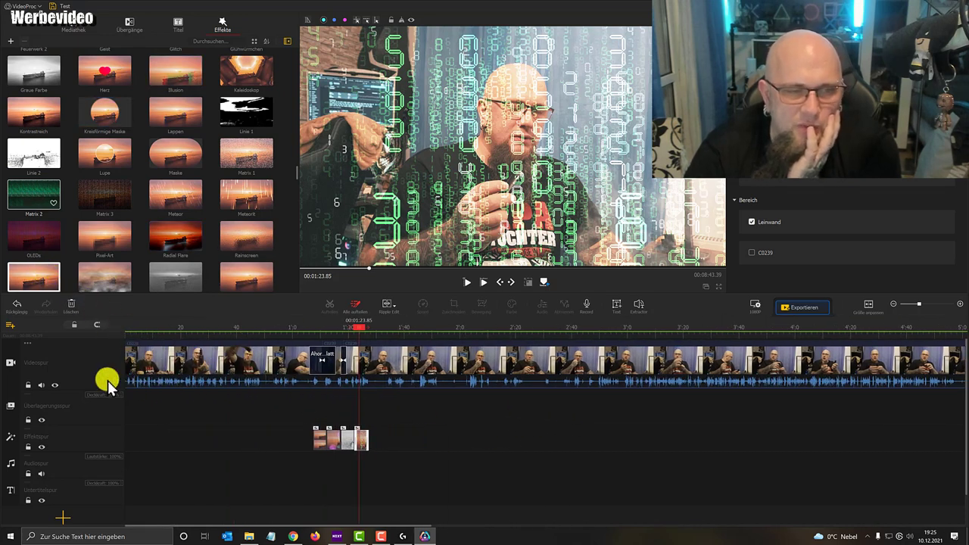
{"action": "left_click", "coordinate": [69, 304]}
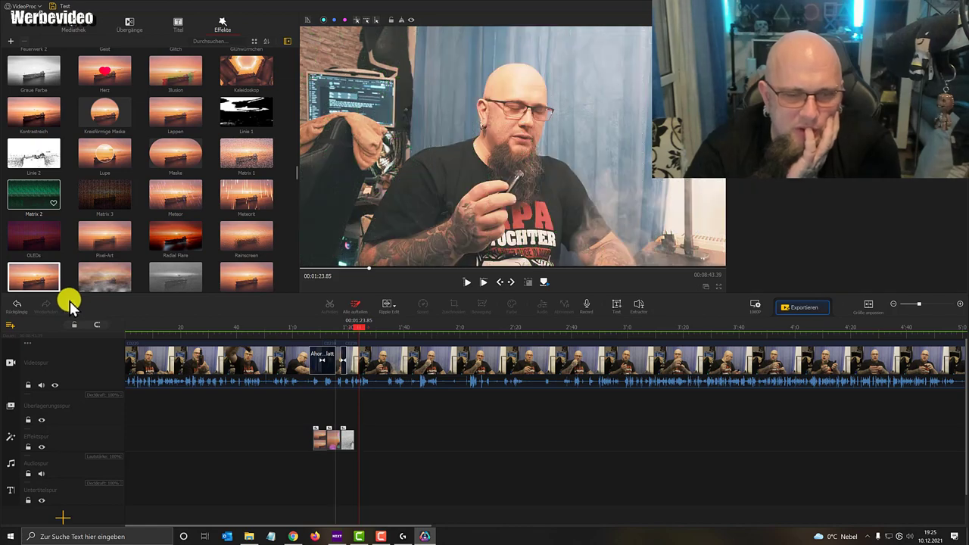
{"action": "left_click", "coordinate": [322, 438]}
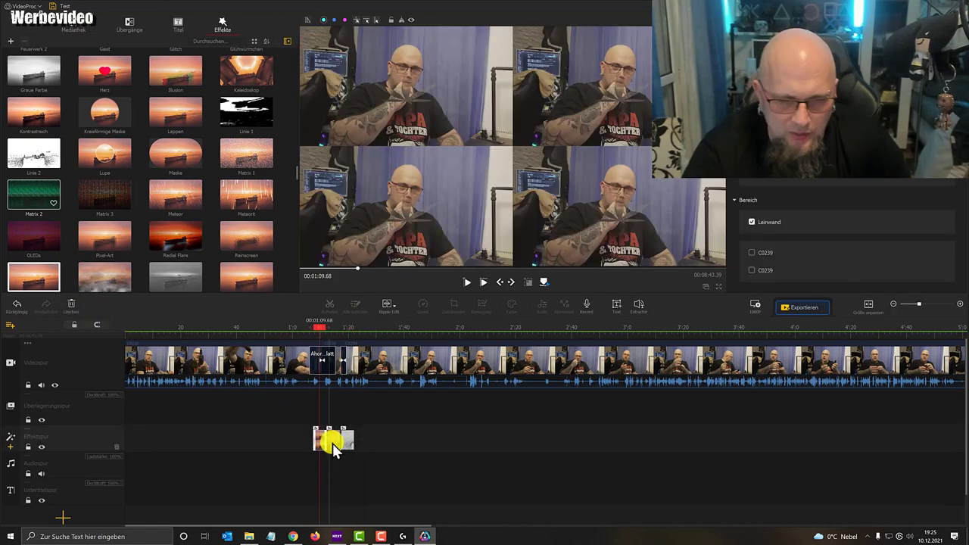
{"action": "left_click", "coordinate": [72, 305]}
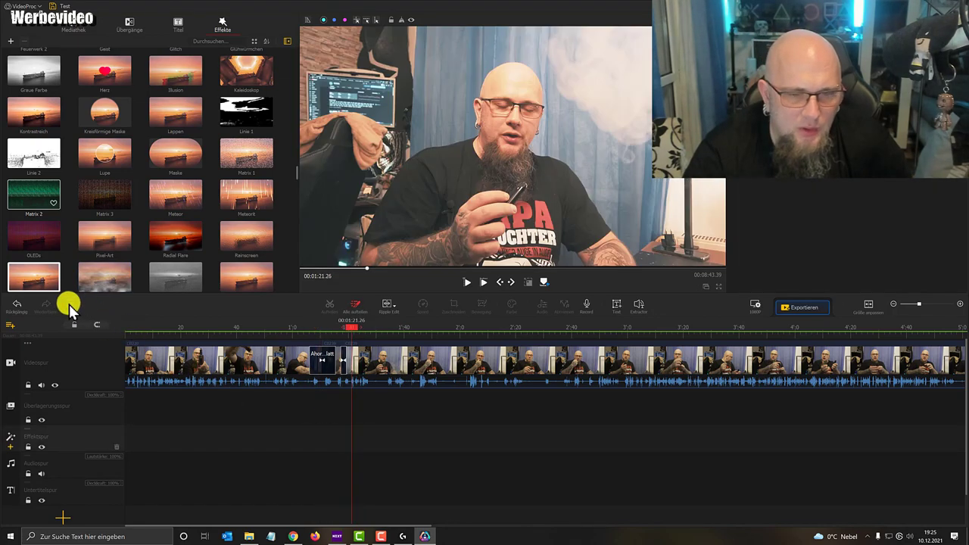
- Undo the timeline edits back to the early clip placements, and redo until the uncut C0239 clip is on the video track
{"action": "left_click", "coordinate": [18, 305]}
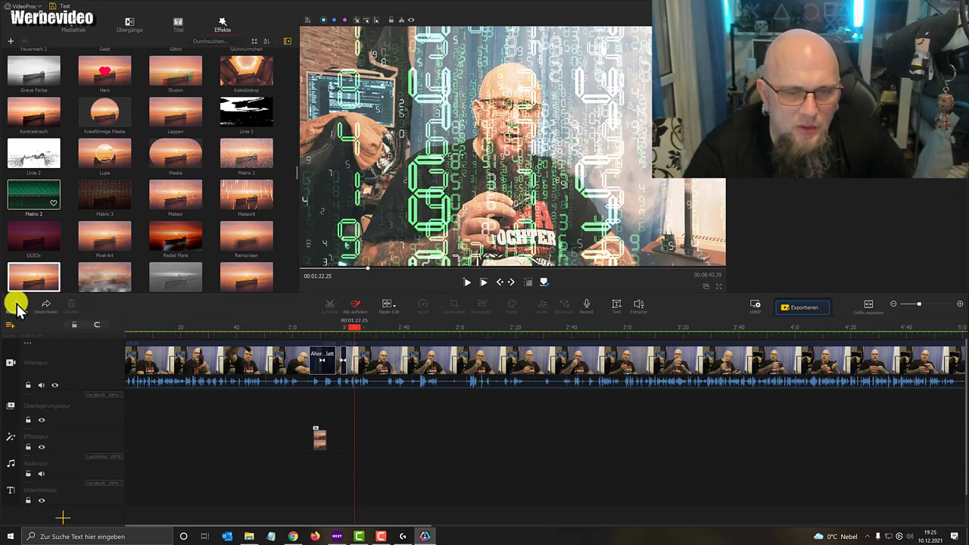
{"action": "left_click", "coordinate": [19, 306]}
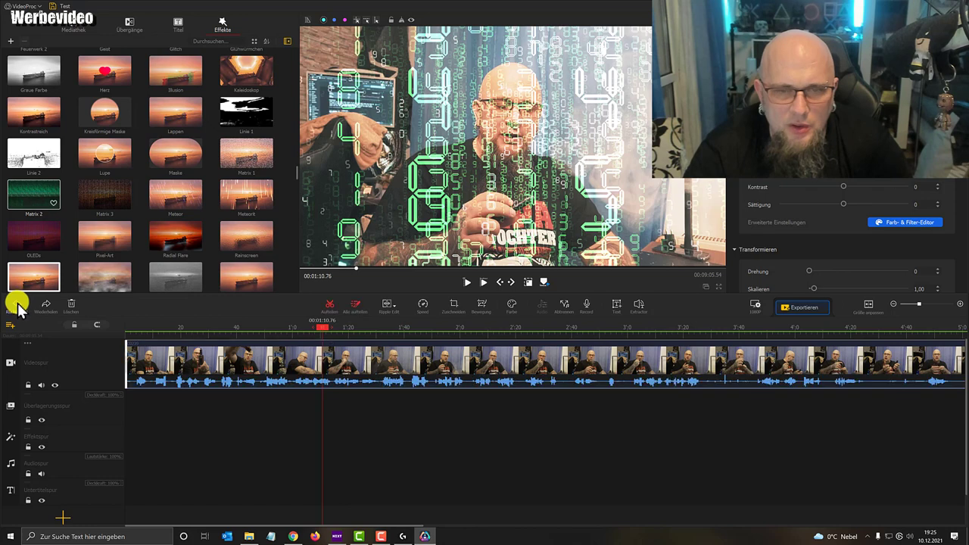
{"action": "left_click", "coordinate": [19, 306]}
{"action": "left_click", "coordinate": [18, 306]}
{"action": "left_click", "coordinate": [18, 306]}
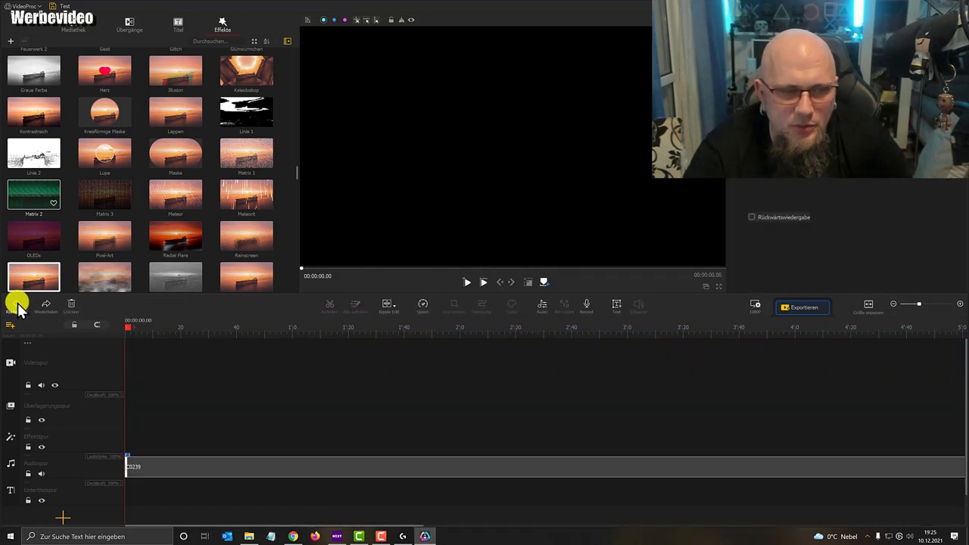
{"action": "left_click", "coordinate": [43, 306]}
{"action": "left_click", "coordinate": [44, 306]}
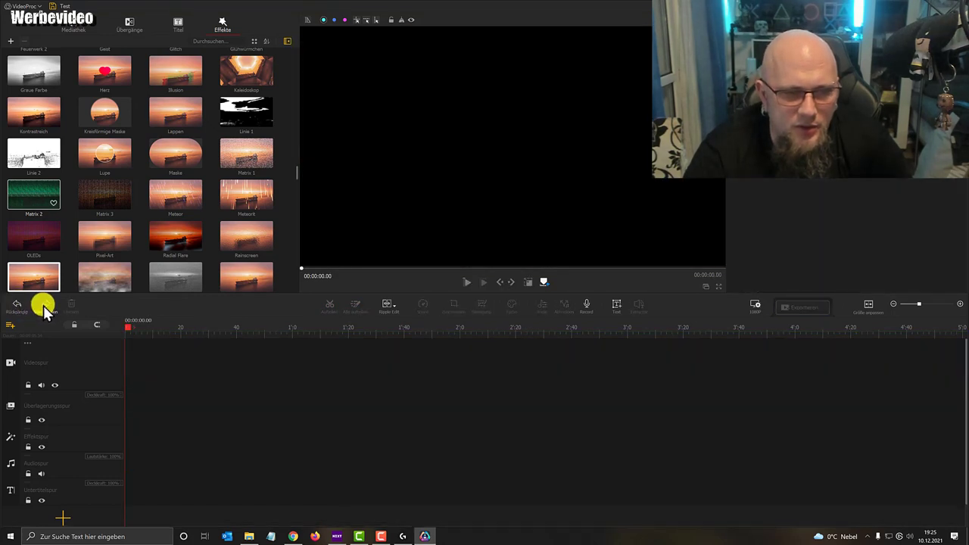
{"action": "left_click", "coordinate": [44, 306]}
{"action": "left_click", "coordinate": [44, 306]}
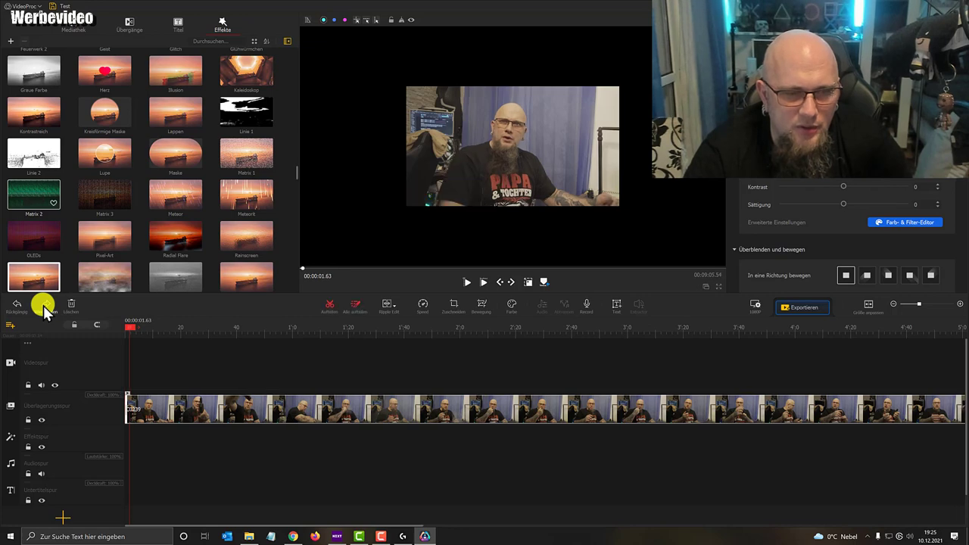
{"action": "left_click", "coordinate": [44, 306]}
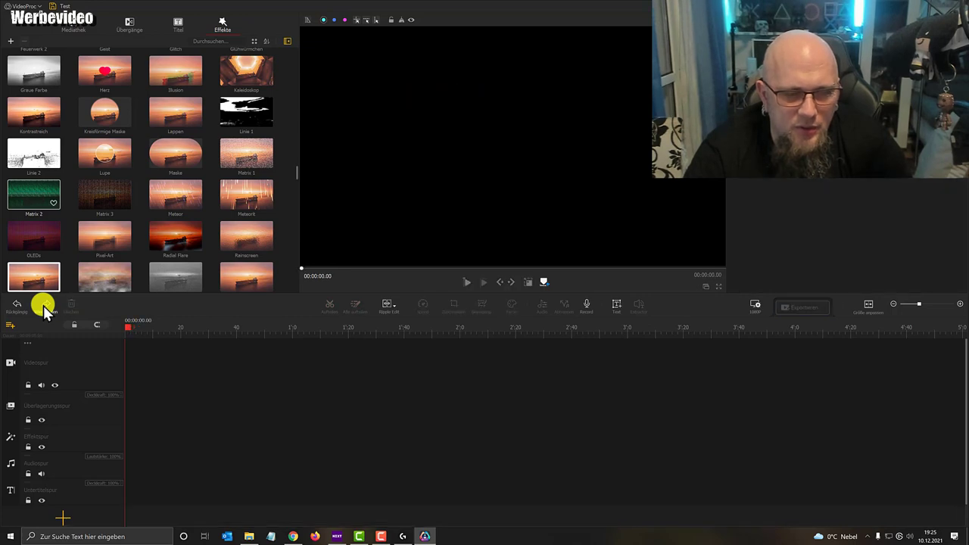
{"action": "left_click", "coordinate": [44, 306]}
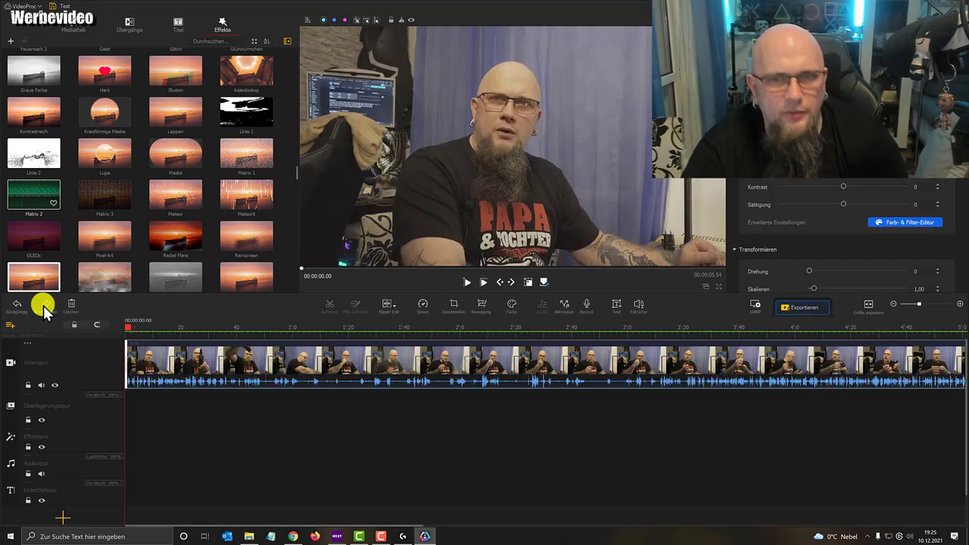
- Try out the Matrix 2 effect at the start of the C0239 clip and delete it from the effects track
{"action": "left_click_drag", "start_coordinate": [28, 198], "coordinate": [117, 371]}
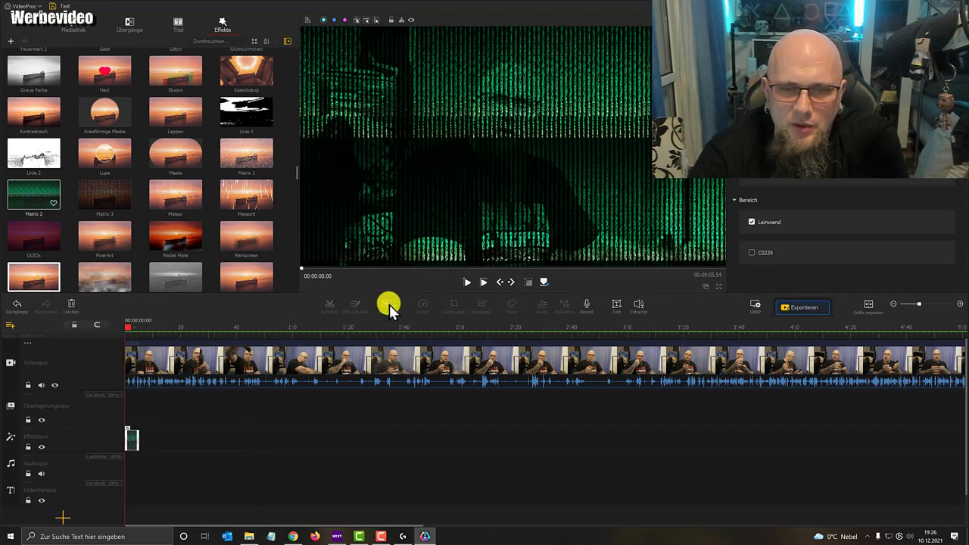
{"action": "left_click", "coordinate": [467, 286]}
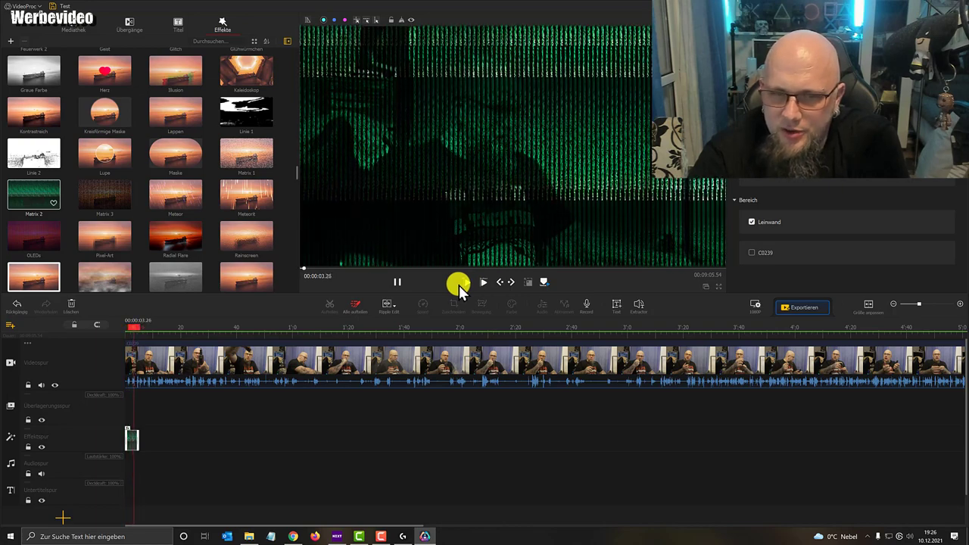
{"action": "left_click", "coordinate": [398, 284]}
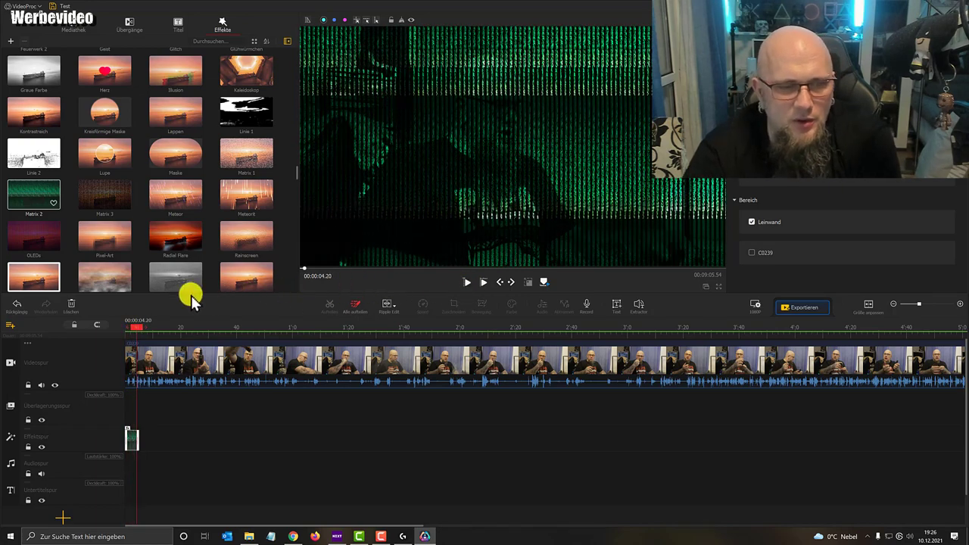
{"action": "key", "text": "Delete"}
- Mark the Altes TV 2 and Digitaler Raster filters as favourites in the effects library
{"action": "scroll", "coordinate": [108, 277], "scroll_direction": "down", "scroll_amount": 8}
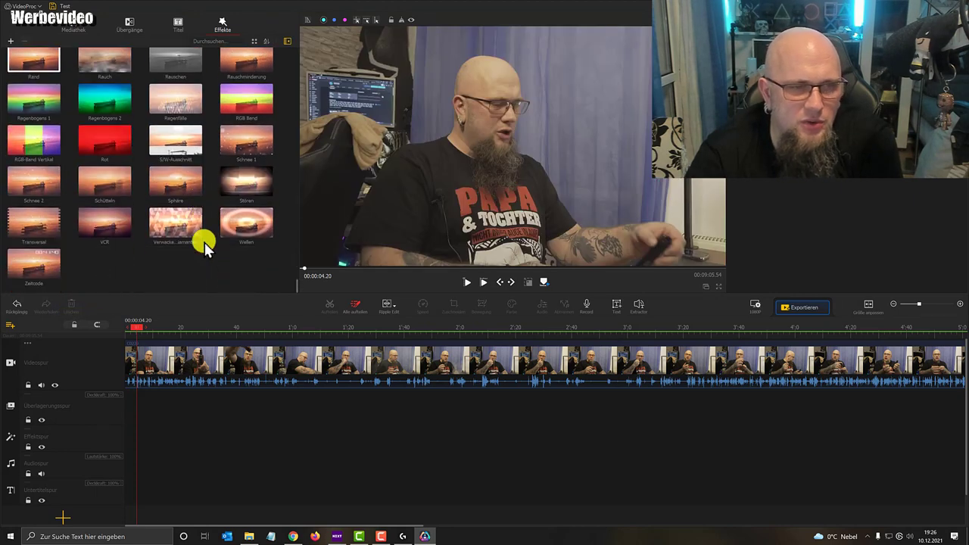
{"action": "scroll", "coordinate": [203, 241], "scroll_direction": "up", "scroll_amount": 15}
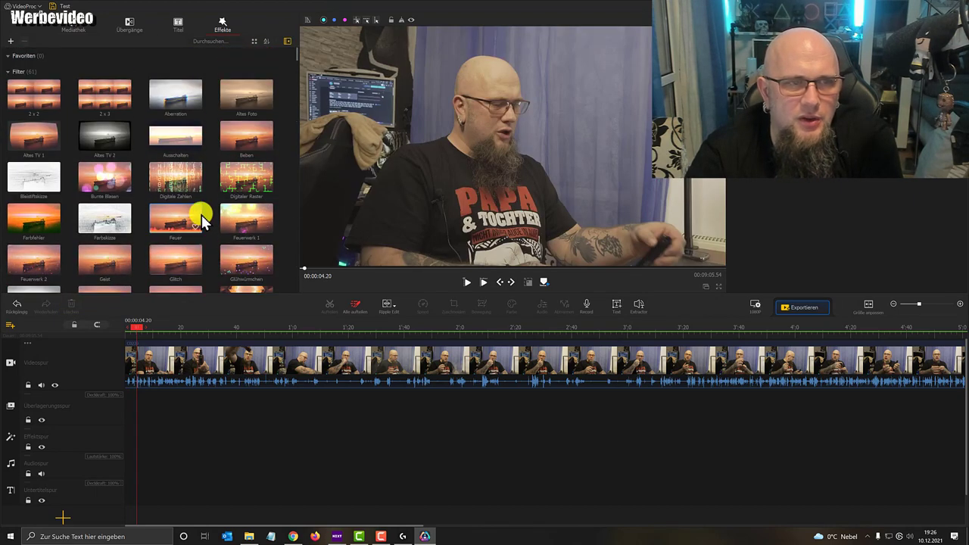
{"action": "left_click", "coordinate": [10, 73]}
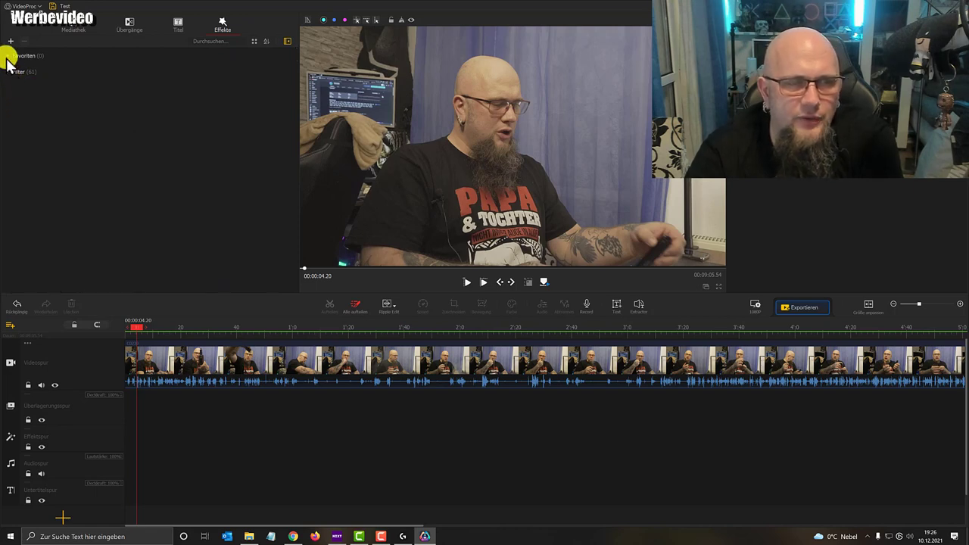
{"action": "left_click", "coordinate": [10, 72]}
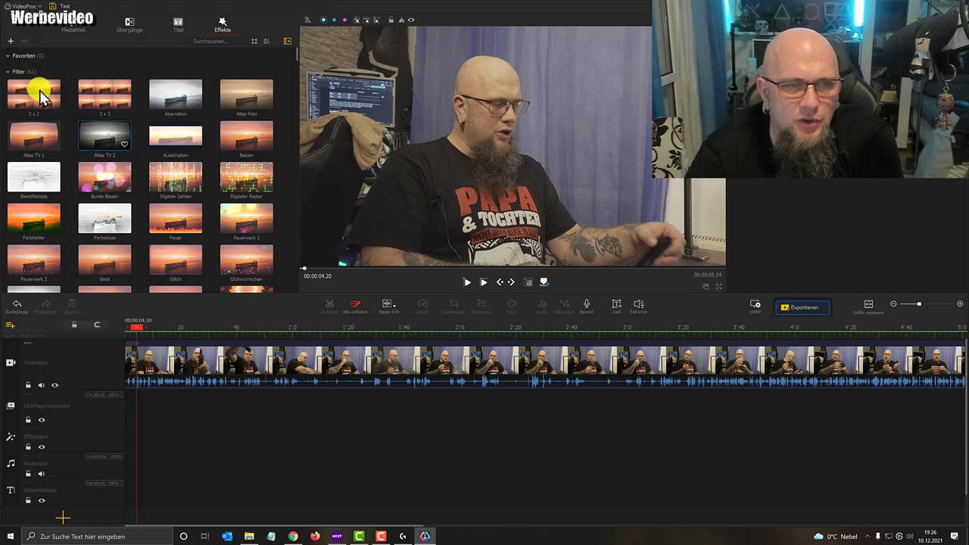
{"action": "left_click", "coordinate": [124, 143]}
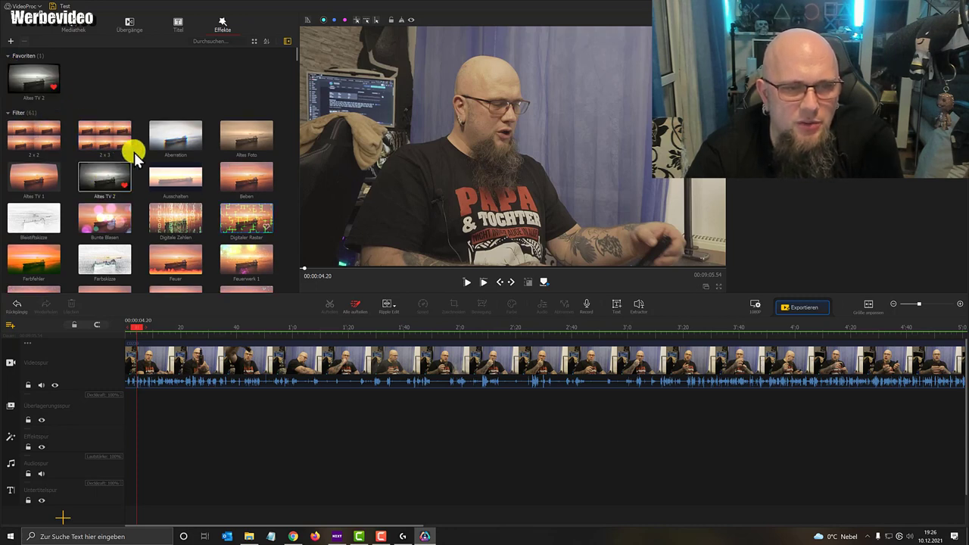
{"action": "left_click", "coordinate": [267, 226]}
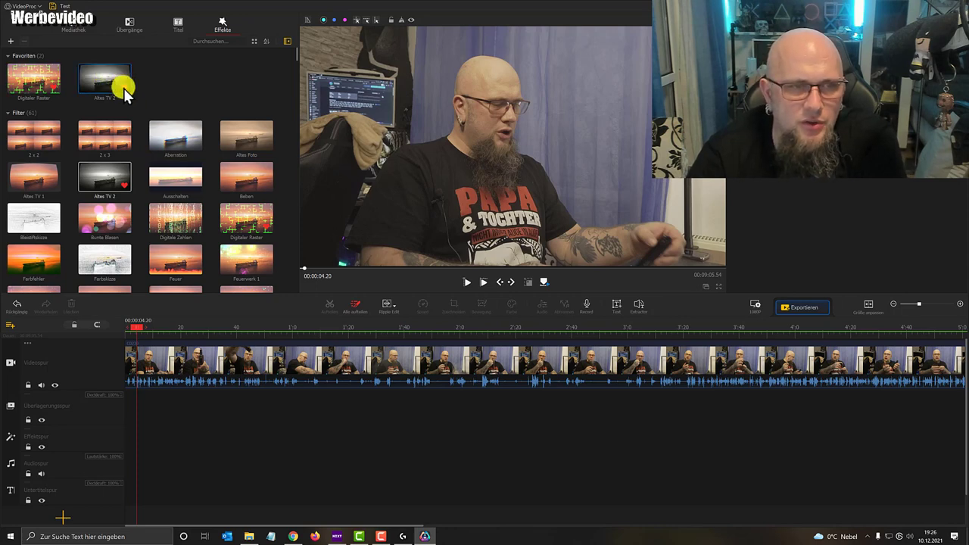
- Remove the Digitaler Raster and Altes TV 2 filters from the favourites, and look through the title and transition libraries
{"action": "left_click", "coordinate": [56, 86]}
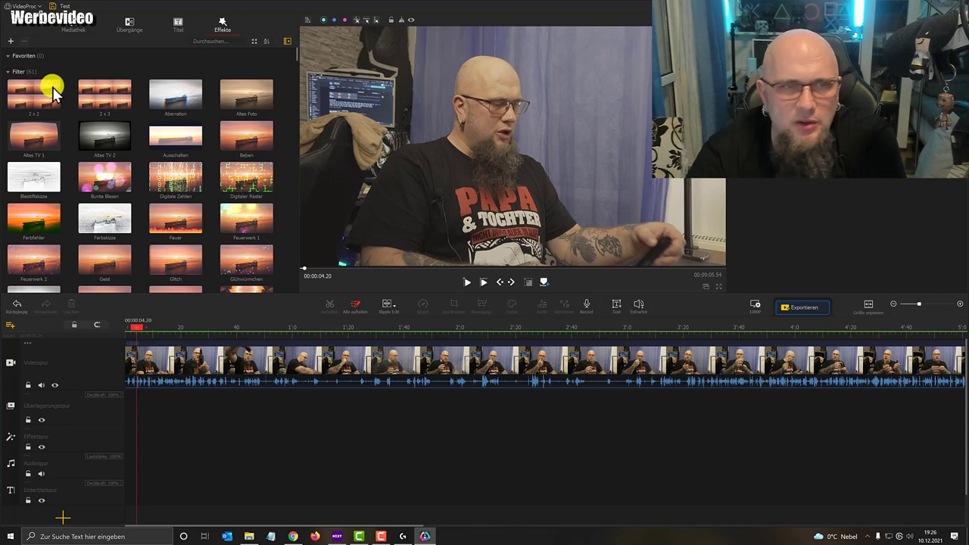
{"action": "left_click", "coordinate": [174, 29]}
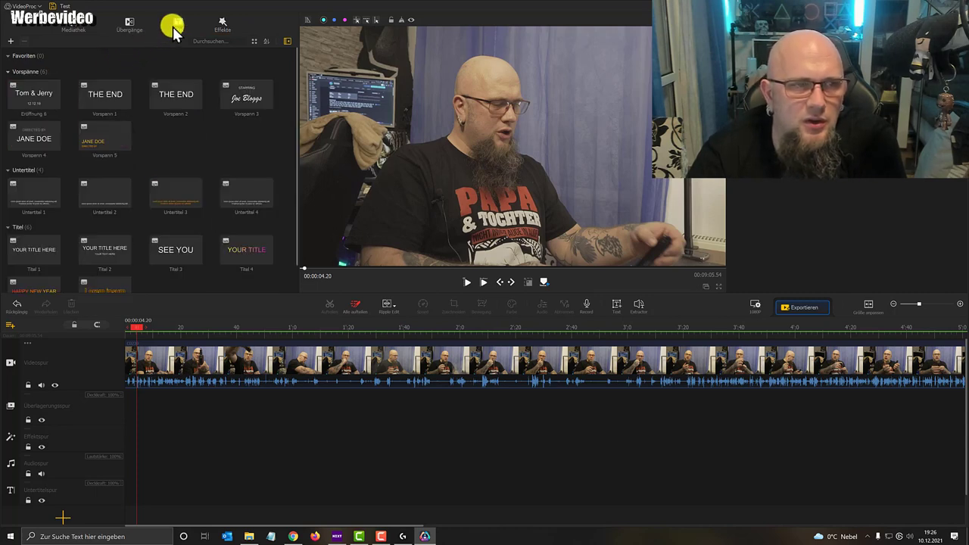
{"action": "scroll", "coordinate": [174, 30], "scroll_direction": "down", "scroll_amount": 1}
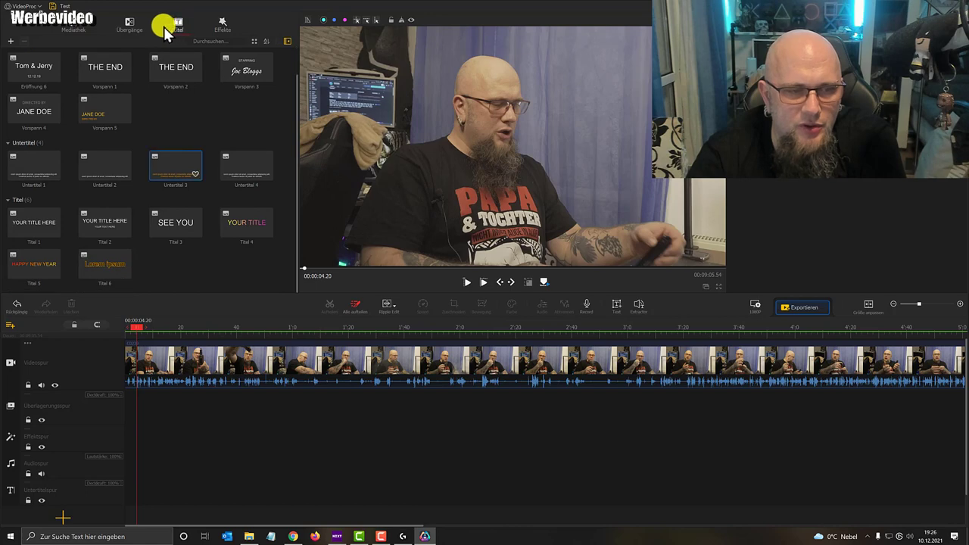
{"action": "left_click", "coordinate": [126, 30]}
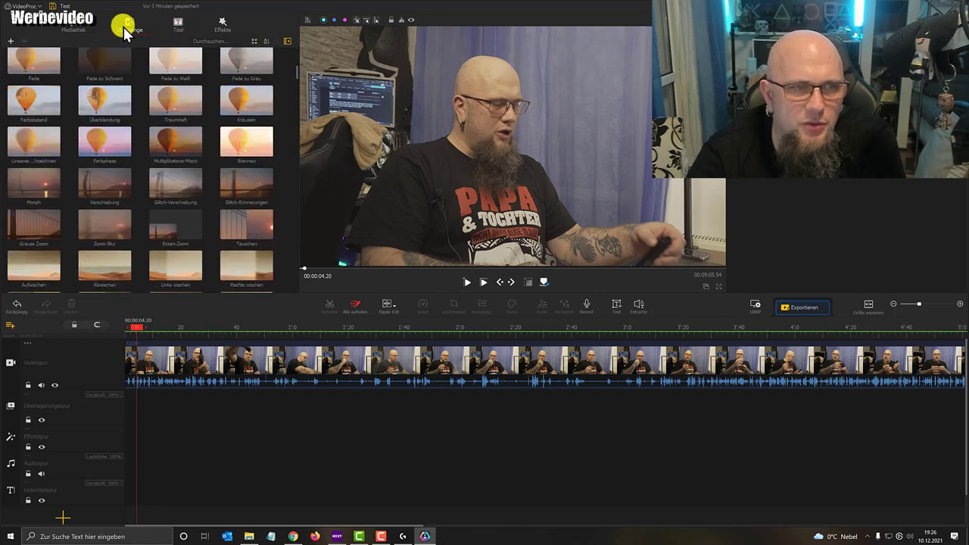
{"action": "left_click", "coordinate": [76, 28]}
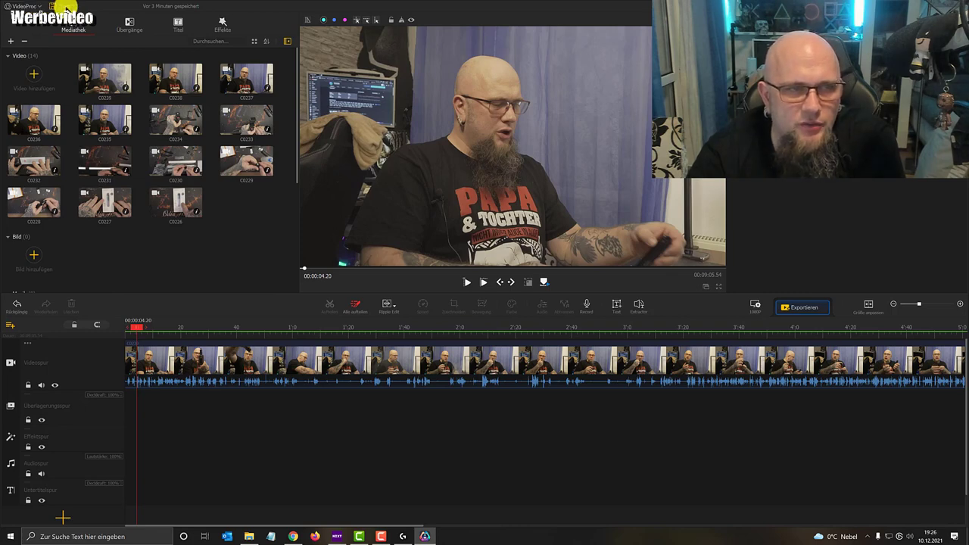
- Save the Test project, and view the options for saving it under another name without making a copy
{"action": "left_click", "coordinate": [56, 6]}
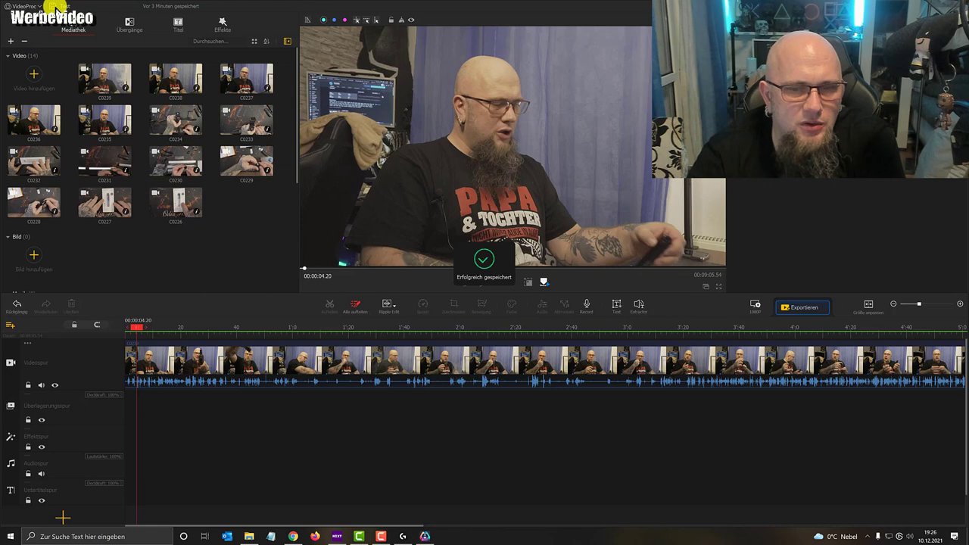
{"action": "left_click", "coordinate": [23, 6]}
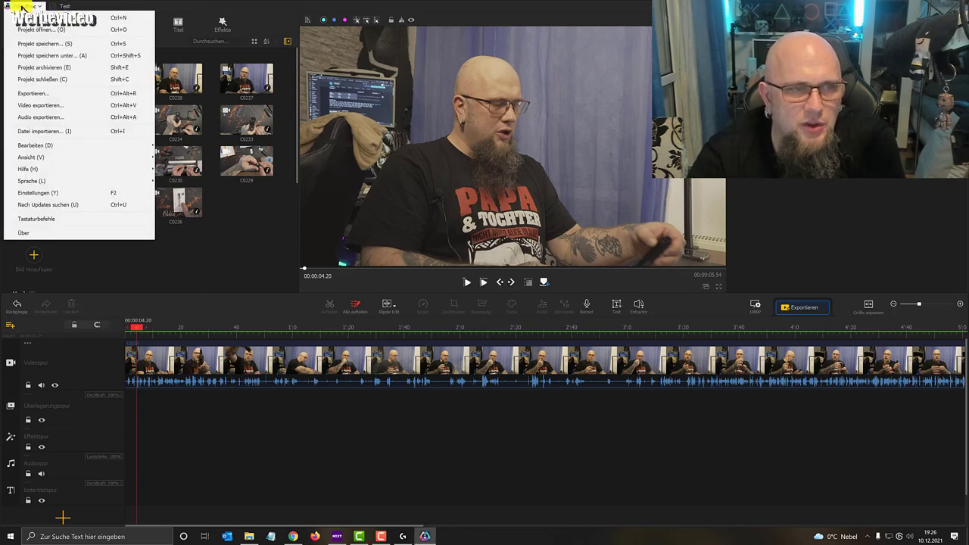
{"action": "left_click", "coordinate": [69, 55]}
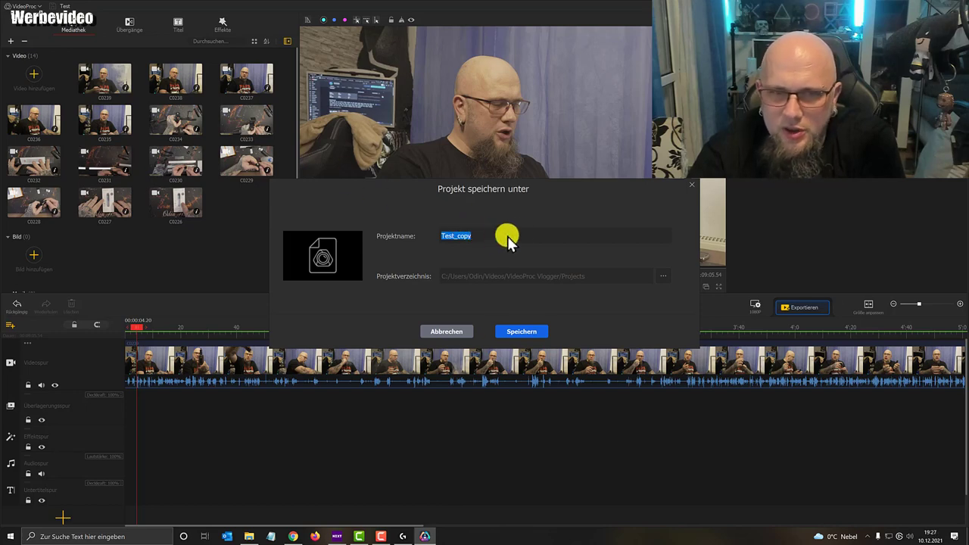
{"action": "left_click", "coordinate": [691, 186]}
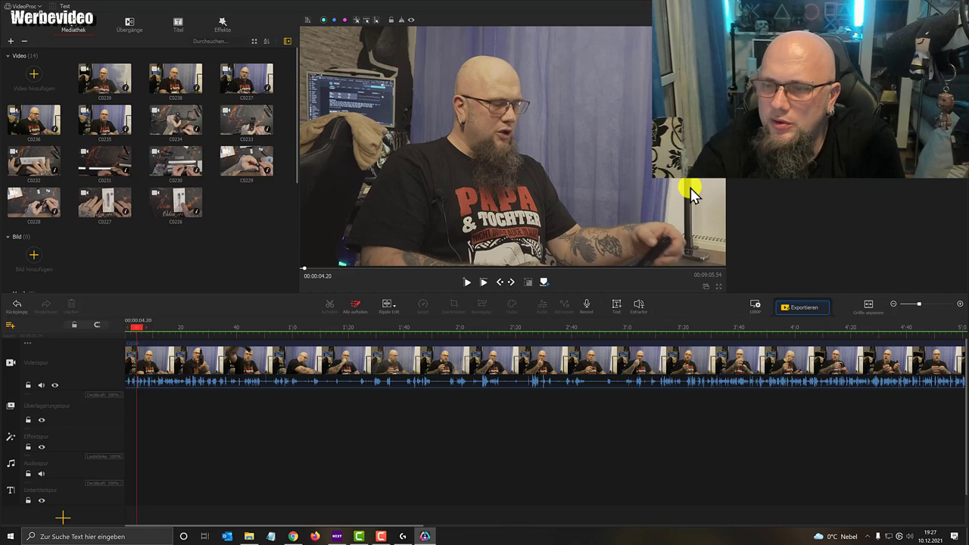
- Bring up the export settings and choose Hoch video quality with the HEVC (H.265) codec
{"action": "left_click", "coordinate": [813, 309]}
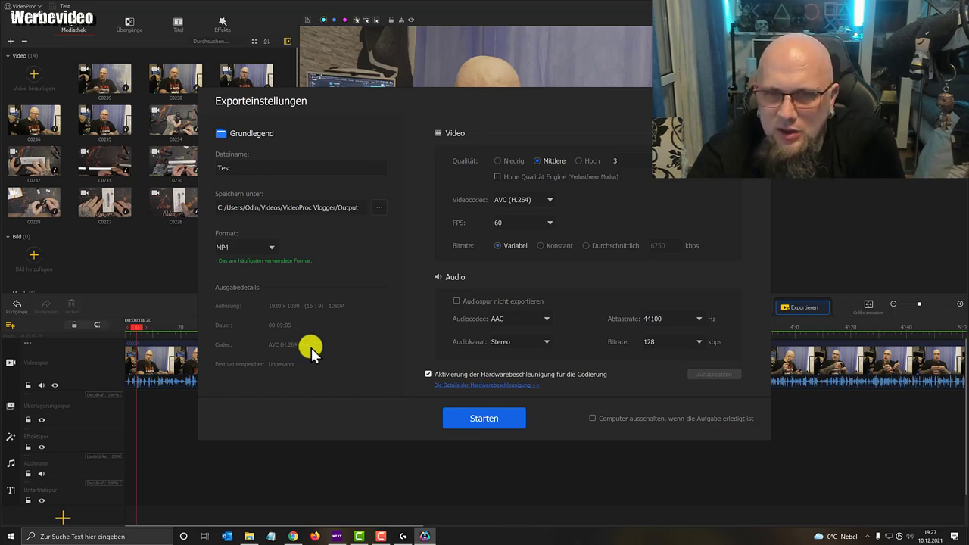
{"action": "left_click", "coordinate": [578, 161]}
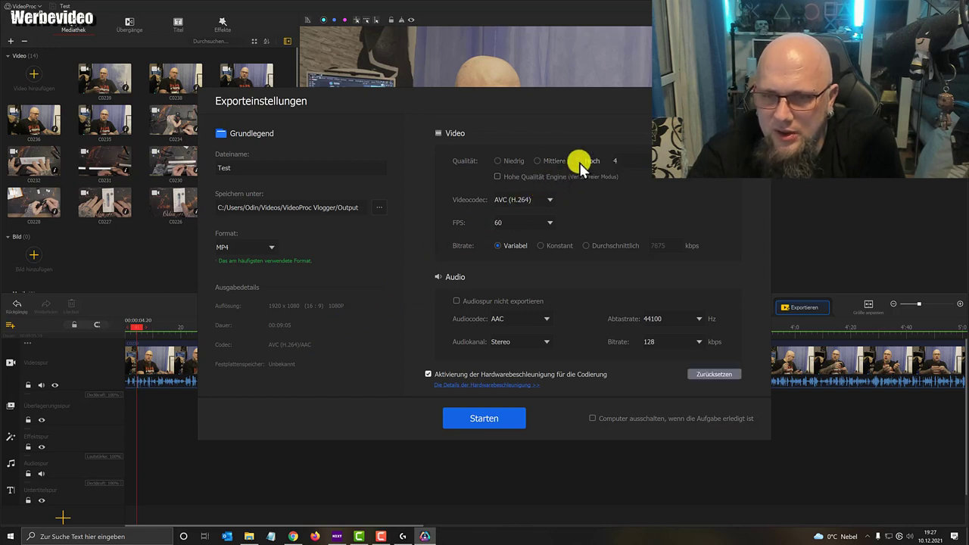
{"action": "left_click", "coordinate": [549, 200]}
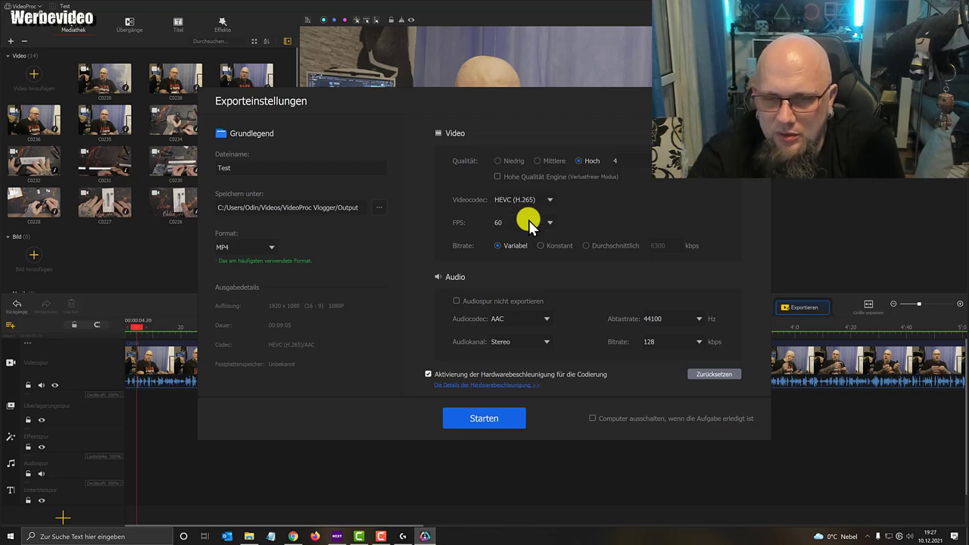
- Set the export audio to the MP3 codec with the Stereo channel option, and close the export settings without exporting
{"action": "left_click", "coordinate": [524, 321]}
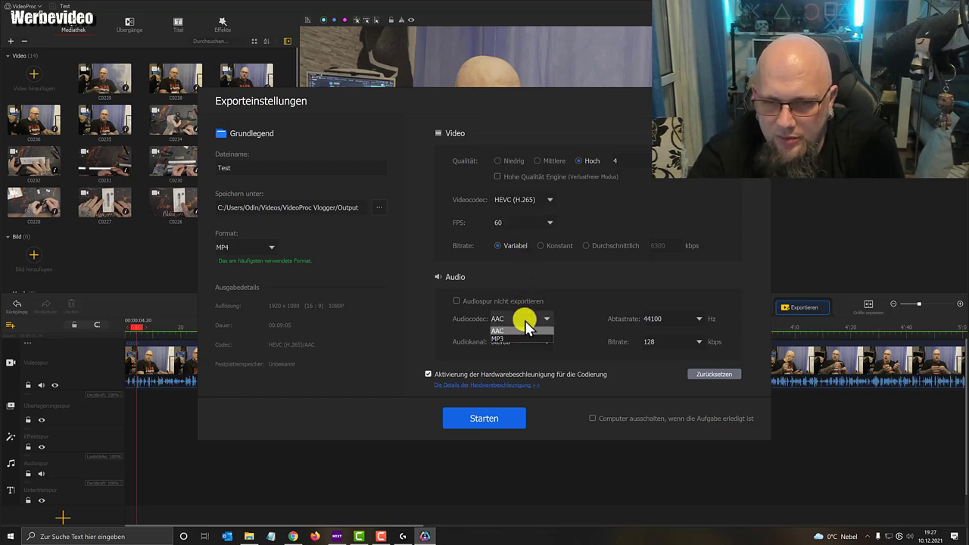
{"action": "left_click", "coordinate": [521, 331]}
{"action": "left_click", "coordinate": [515, 341]}
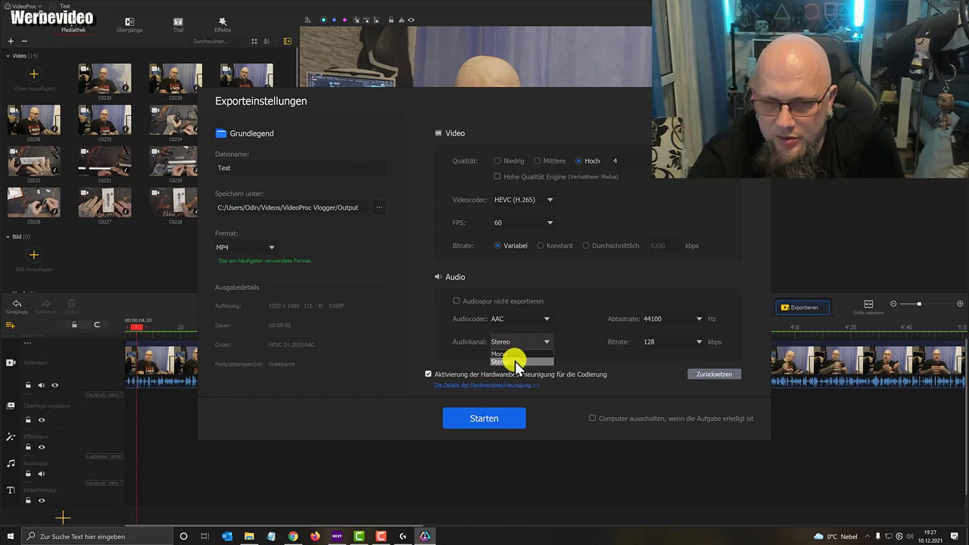
{"action": "left_click", "coordinate": [515, 362]}
{"action": "left_click", "coordinate": [511, 319]}
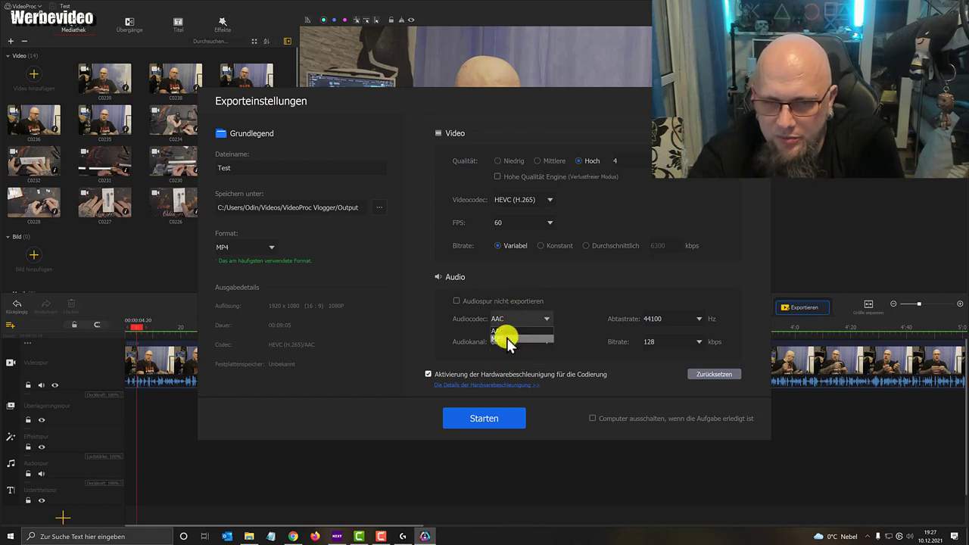
{"action": "left_click", "coordinate": [506, 339]}
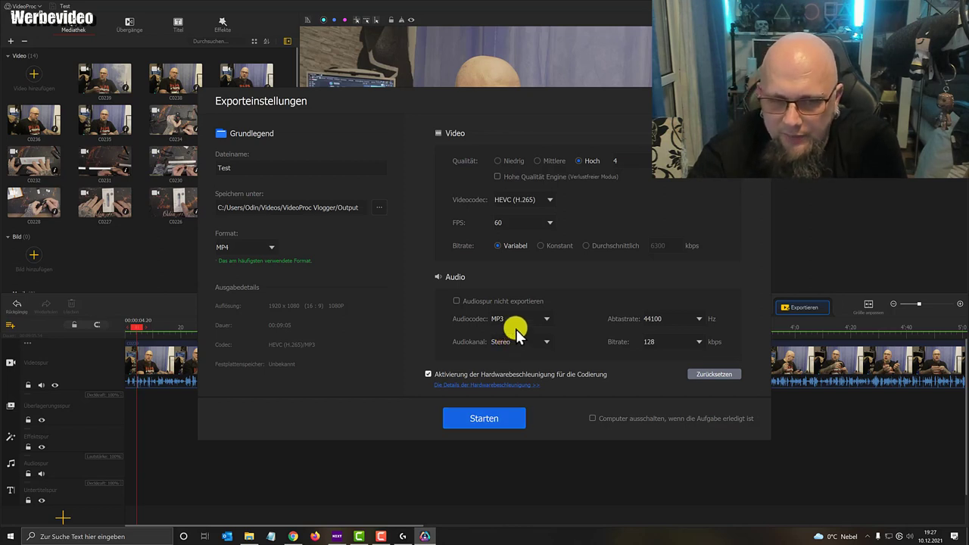
{"action": "key", "text": "Escape"}
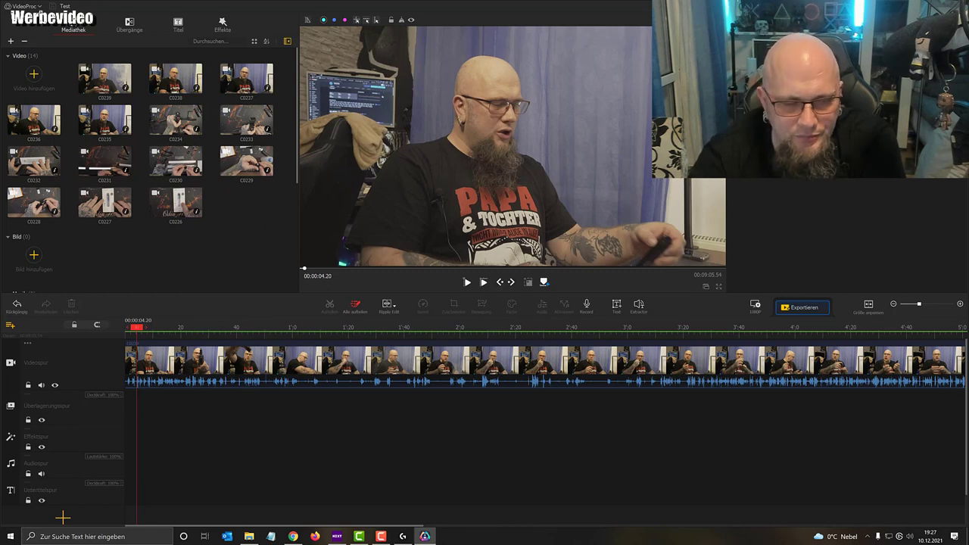
- Try adding two more effects tracks to the timeline and undo the additions
{"action": "left_click", "coordinate": [10, 449]}
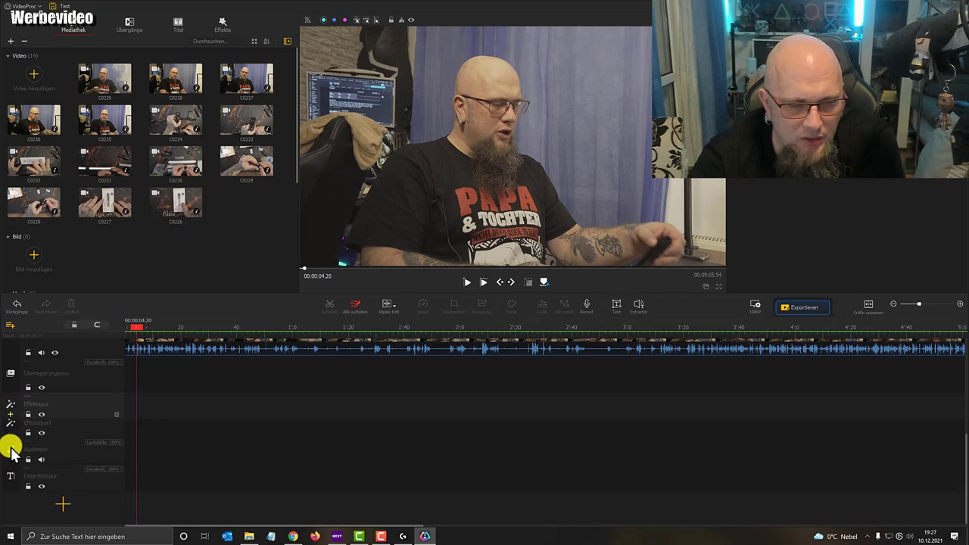
{"action": "left_click", "coordinate": [67, 515]}
{"action": "left_click", "coordinate": [105, 499]}
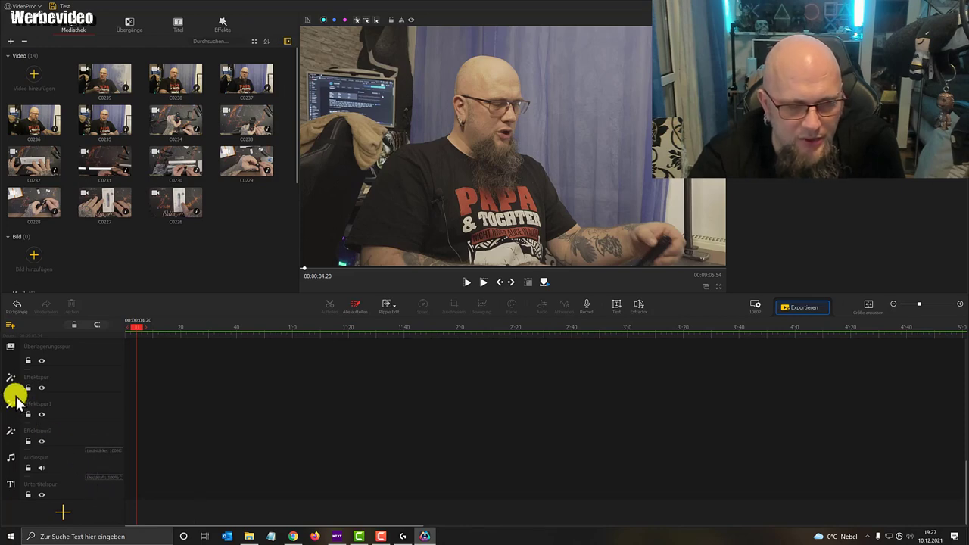
{"action": "scroll", "coordinate": [15, 399], "scroll_direction": "up", "scroll_amount": 1}
{"action": "scroll", "coordinate": [15, 399], "scroll_direction": "up", "scroll_amount": 1}
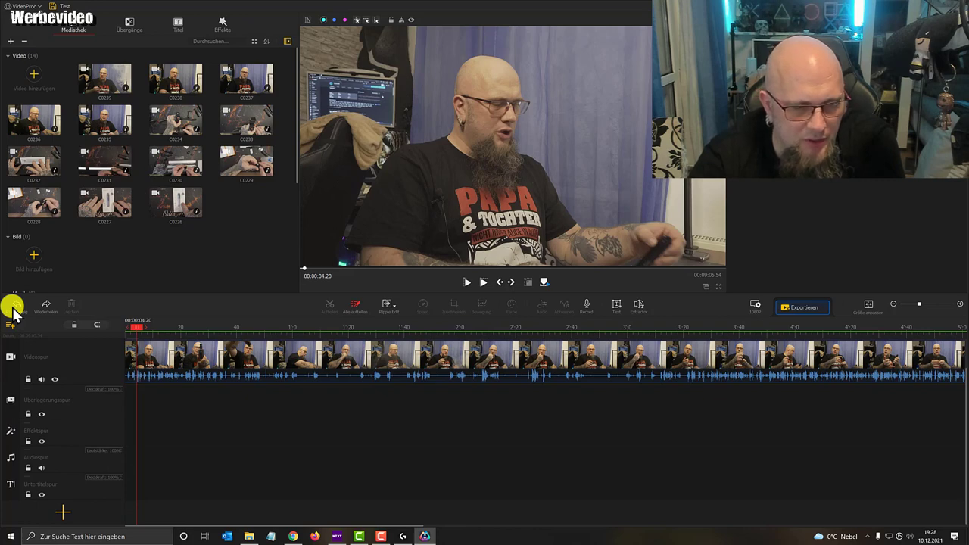
- Try adding a second overlay track, once from the overlay track and once from the video track, undoing each addition
{"action": "left_click", "coordinate": [10, 411]}
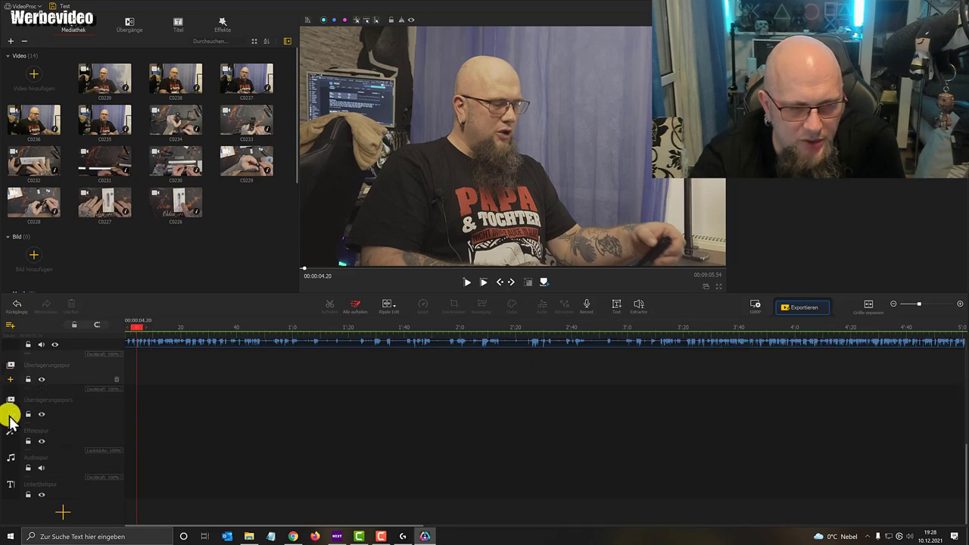
{"action": "scroll", "coordinate": [11, 415], "scroll_direction": "up", "scroll_amount": 1}
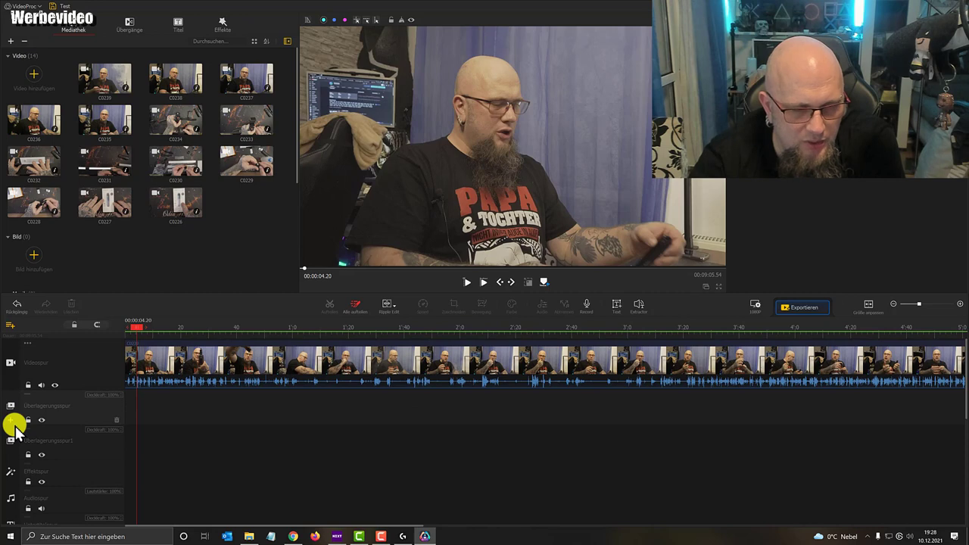
{"action": "left_click", "coordinate": [15, 305]}
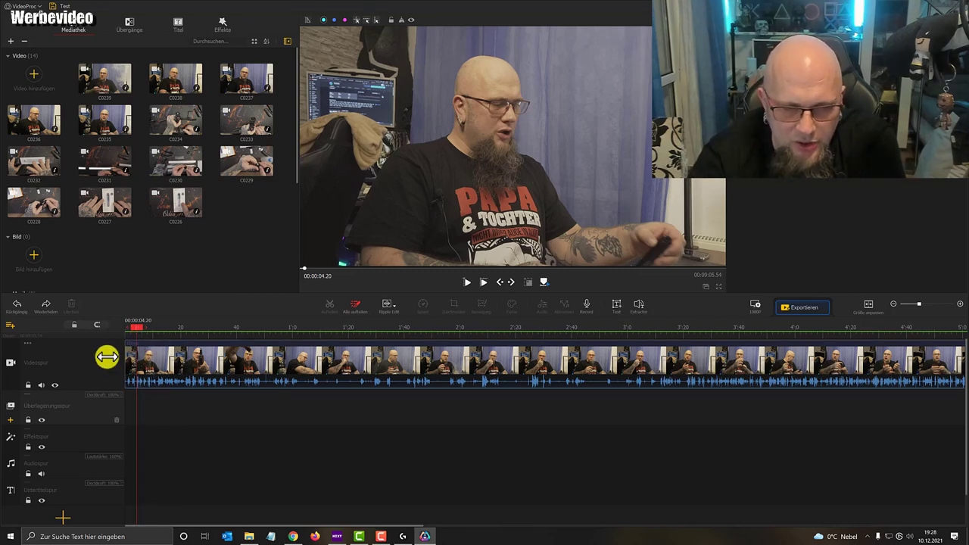
{"action": "left_click_drag", "start_coordinate": [11, 368], "coordinate": [11, 390]}
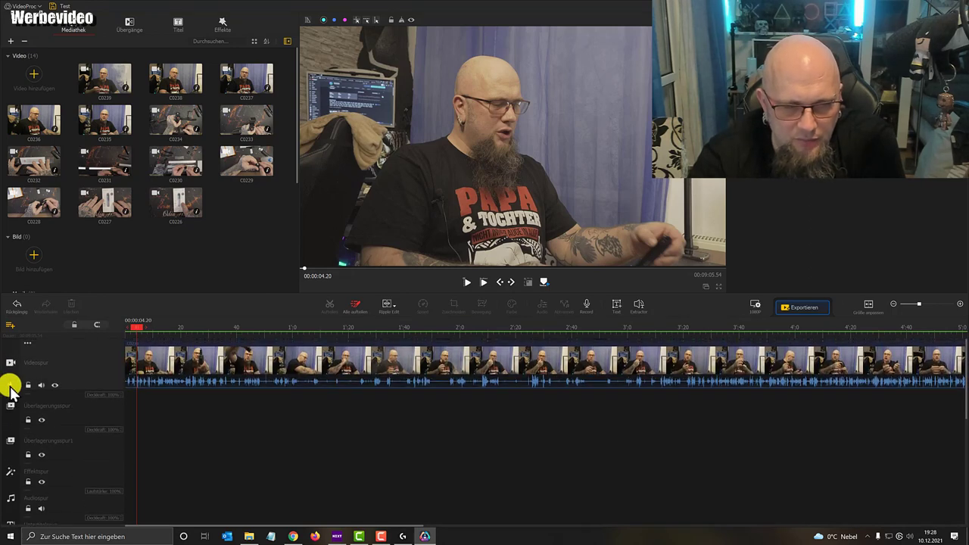
{"action": "left_click", "coordinate": [17, 306]}
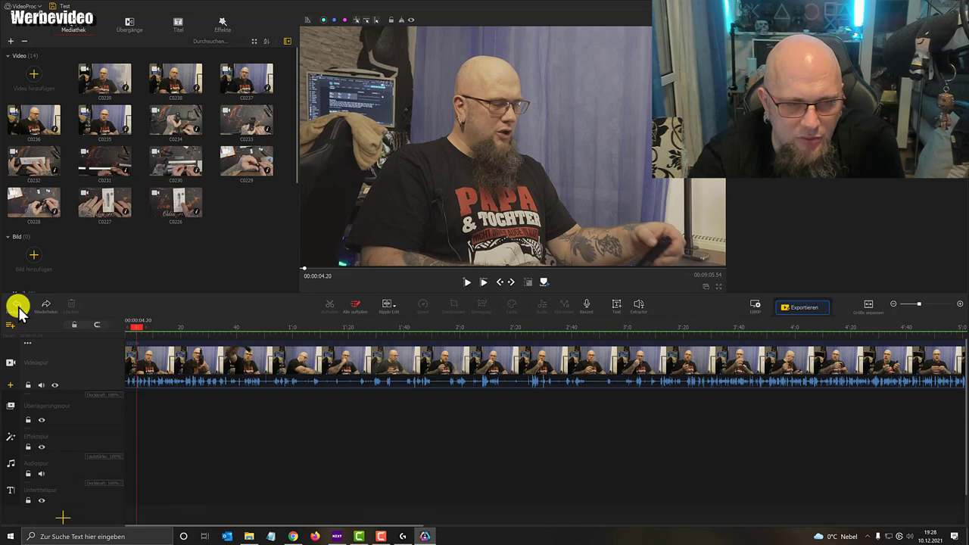
- Try out clip C0238 as a picture-in-picture on the overlay track at 00:00:15.44, and undo the placement
{"action": "left_click_drag", "start_coordinate": [162, 76], "coordinate": [173, 409]}
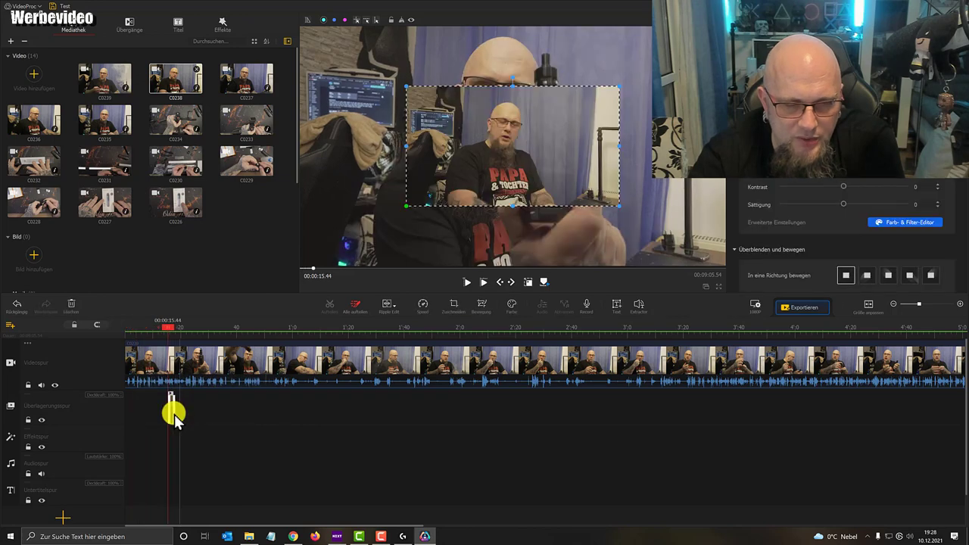
{"action": "left_click", "coordinate": [411, 419]}
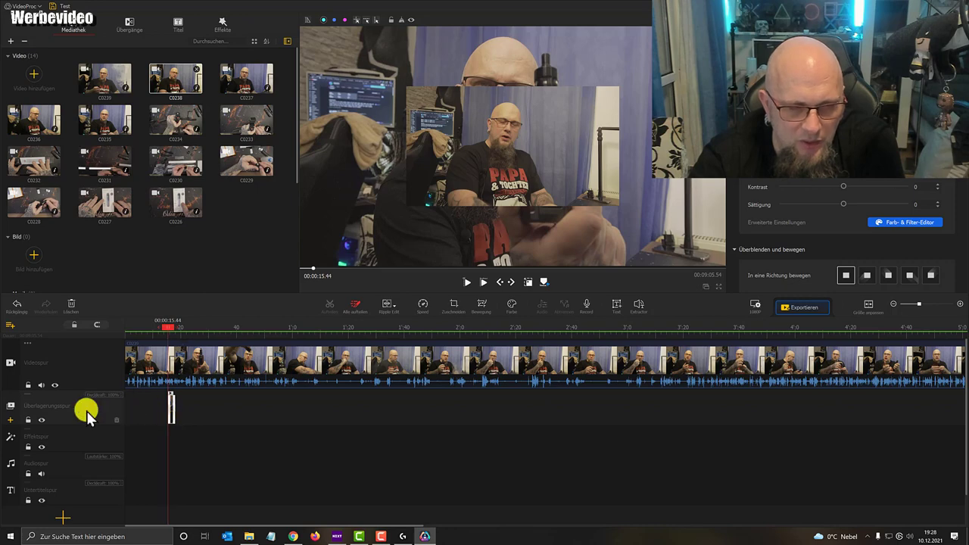
{"action": "left_click", "coordinate": [17, 304]}
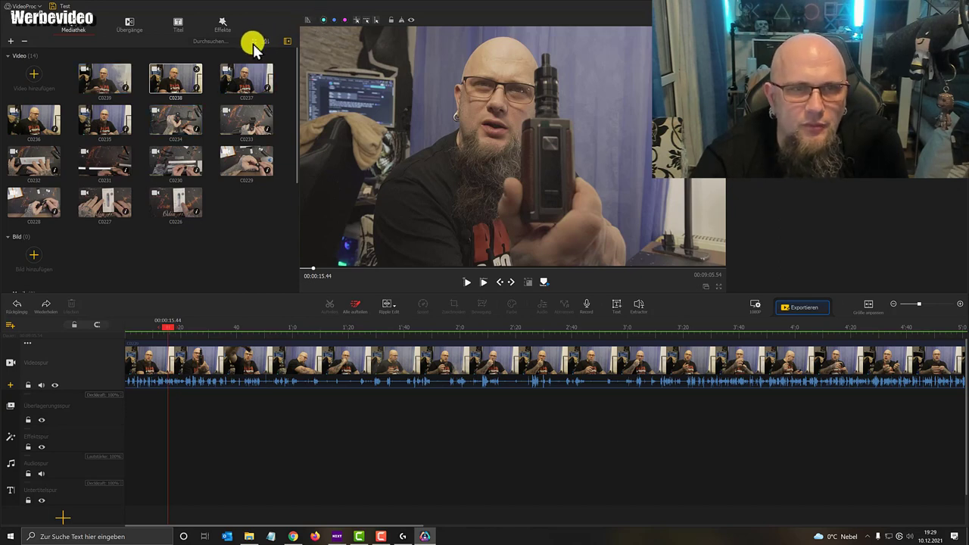
- Enlarge the media library thumbnails and shrink them back to four per row, and temporarily hide the library
{"action": "mouse_move", "coordinate": [254, 41]}
{"action": "left_click_drag", "start_coordinate": [245, 57], "coordinate": [295, 72]}
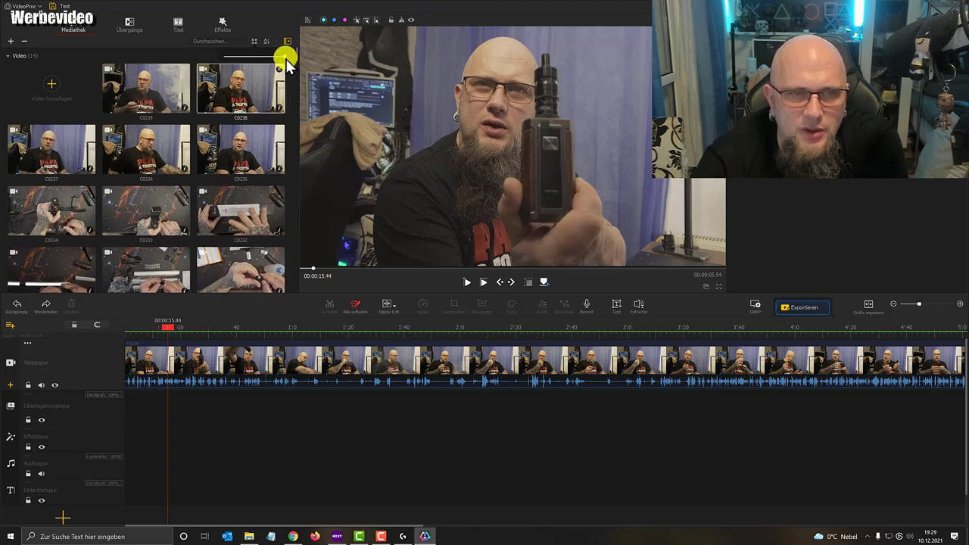
{"action": "left_click_drag", "start_coordinate": [286, 62], "coordinate": [250, 67]}
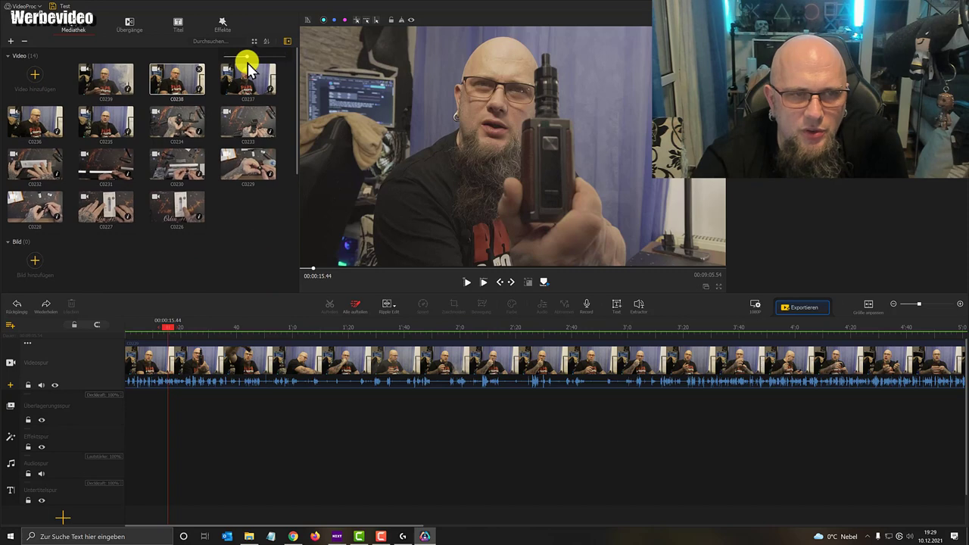
{"action": "left_click", "coordinate": [286, 41]}
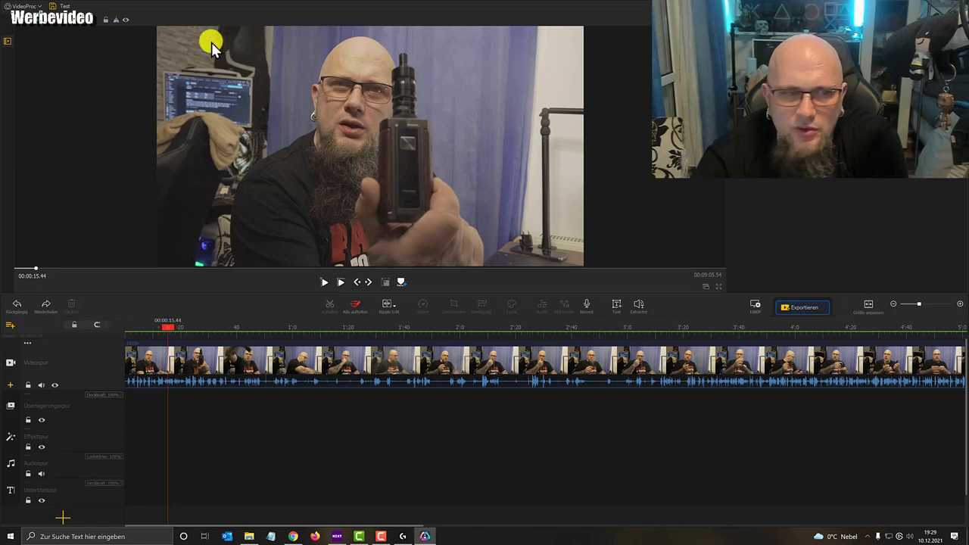
{"action": "left_click", "coordinate": [11, 44]}
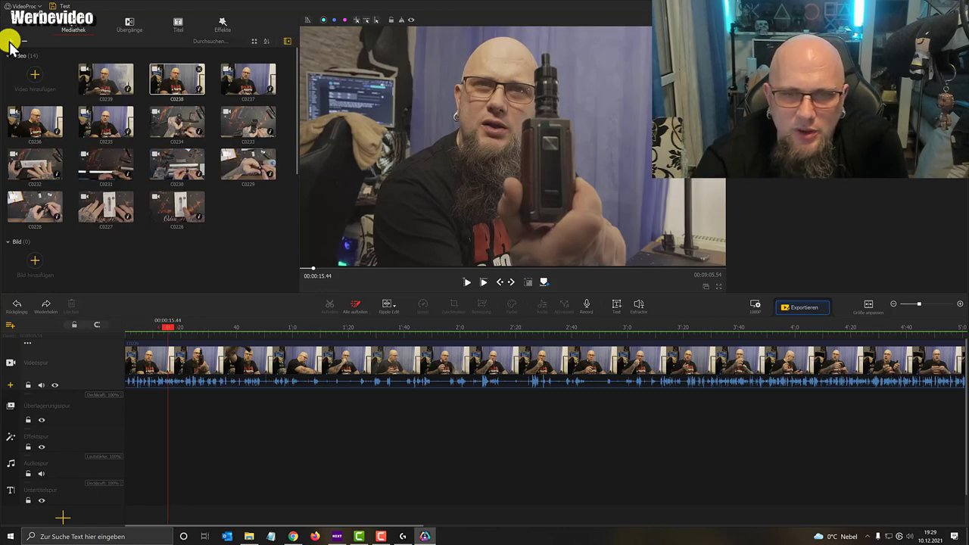
- Save the Test project
{"action": "left_click", "coordinate": [23, 6]}
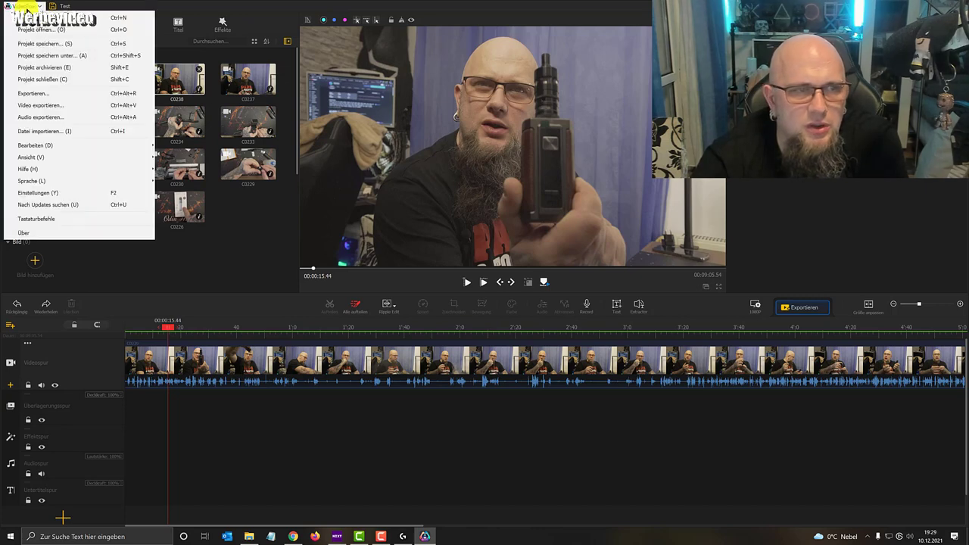
{"action": "left_click", "coordinate": [67, 46]}
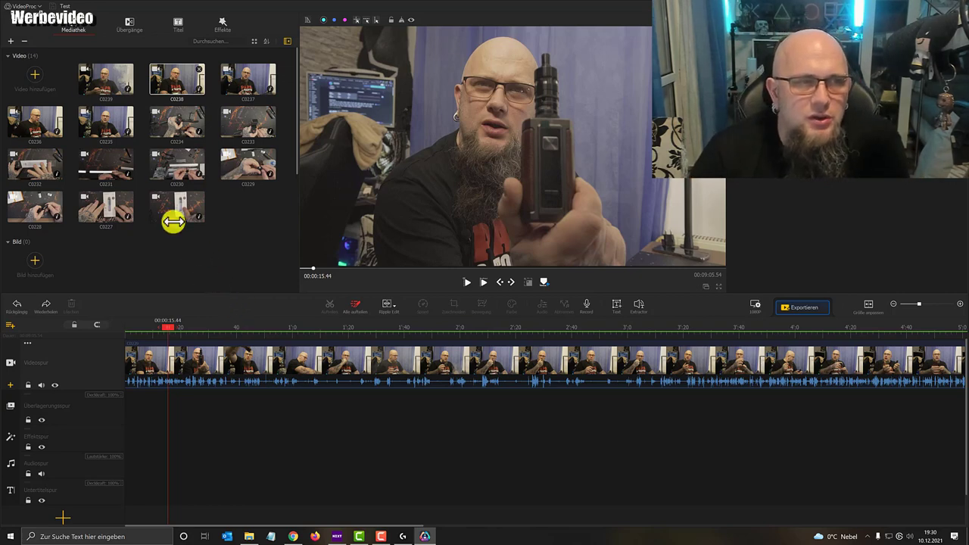
- View the export settings for the full project, for video without audio and for MP3 audio only, closing each without exporting
{"action": "left_click", "coordinate": [8, 7]}
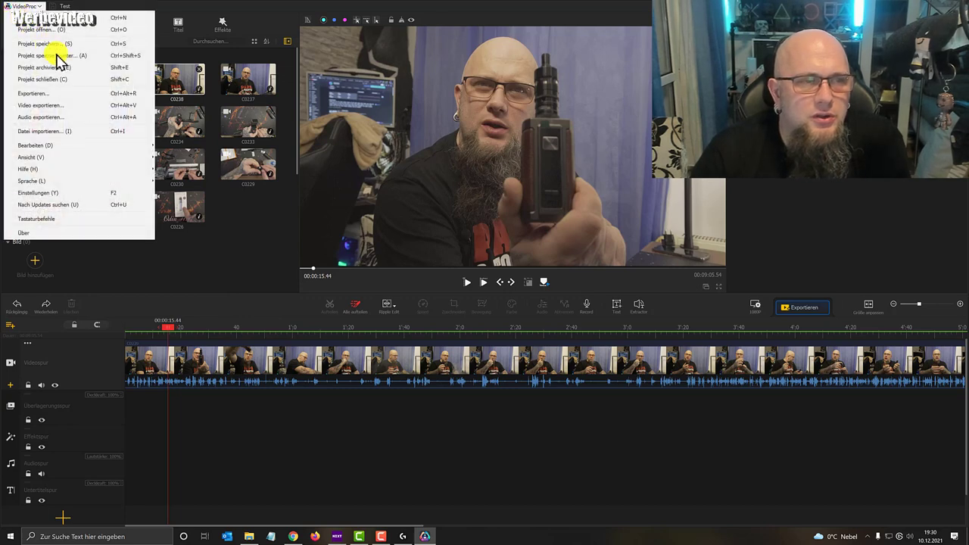
{"action": "left_click", "coordinate": [73, 95]}
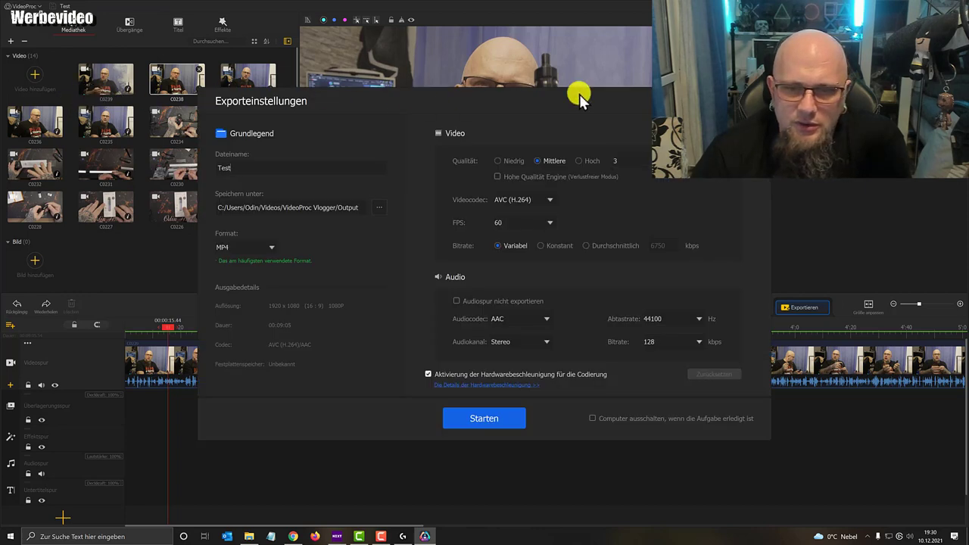
{"action": "key", "text": "Escape"}
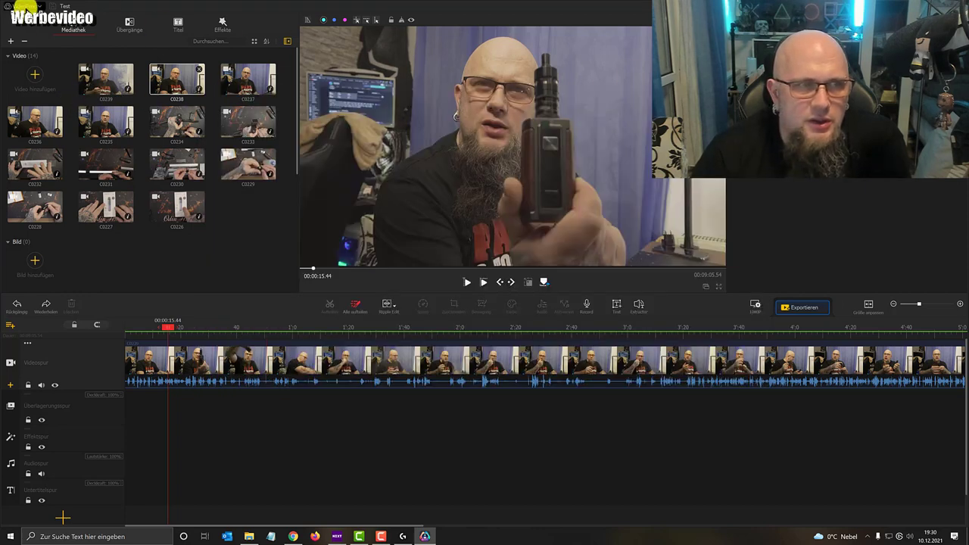
{"action": "left_click", "coordinate": [24, 8]}
{"action": "left_click", "coordinate": [63, 110]}
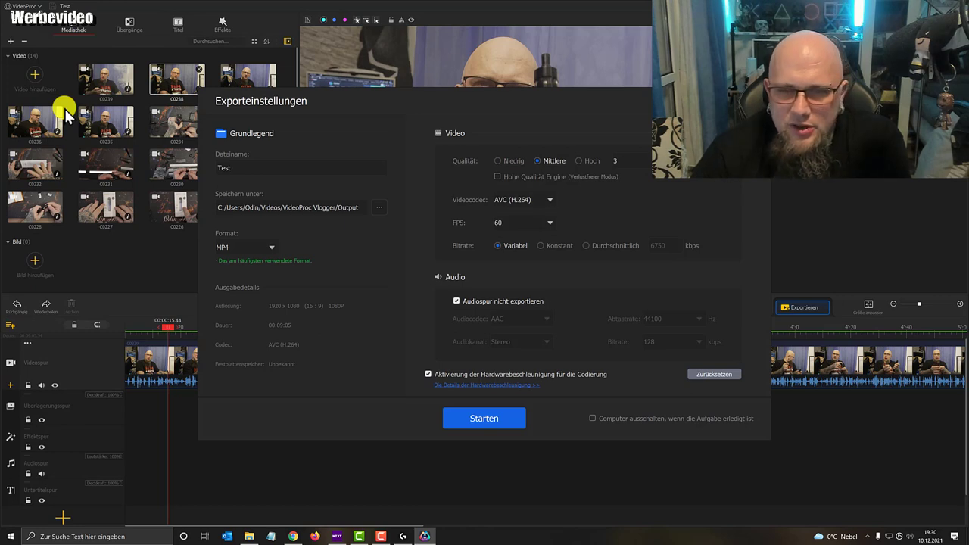
{"action": "left_click", "coordinate": [757, 101]}
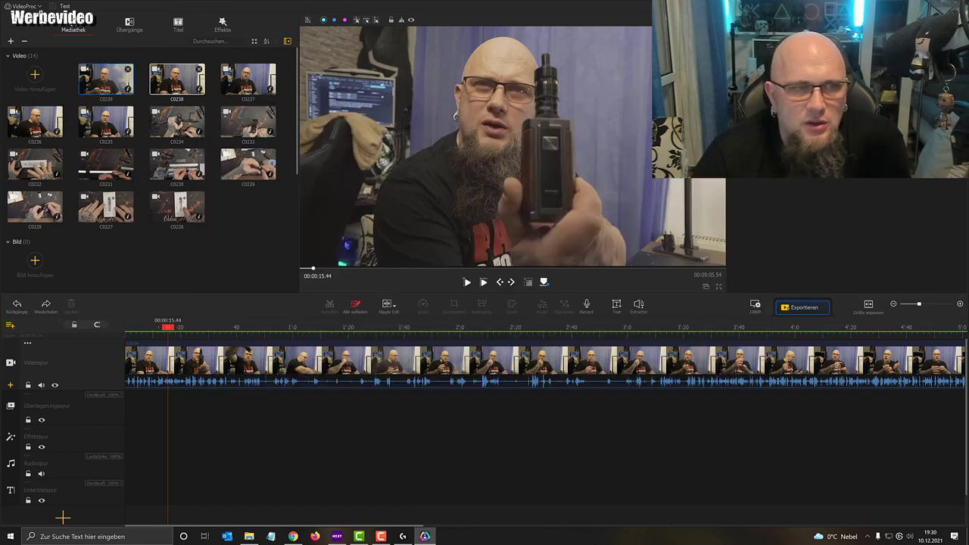
{"action": "left_click", "coordinate": [13, 7]}
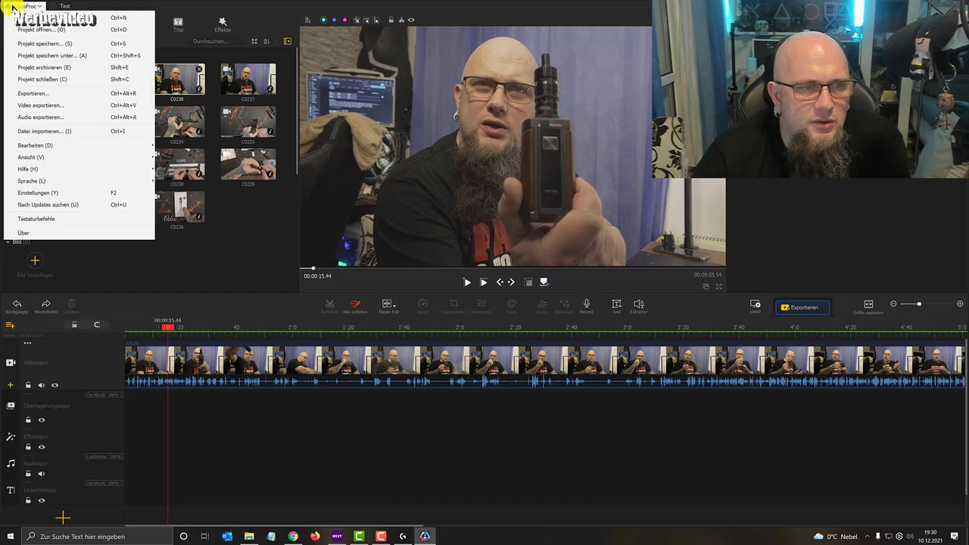
{"action": "left_click", "coordinate": [65, 118]}
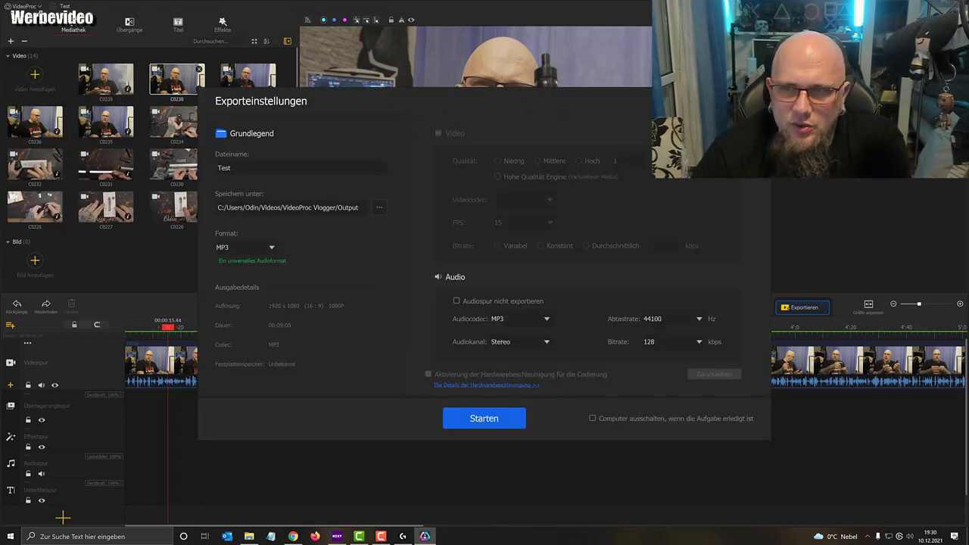
{"action": "left_click", "coordinate": [757, 100]}
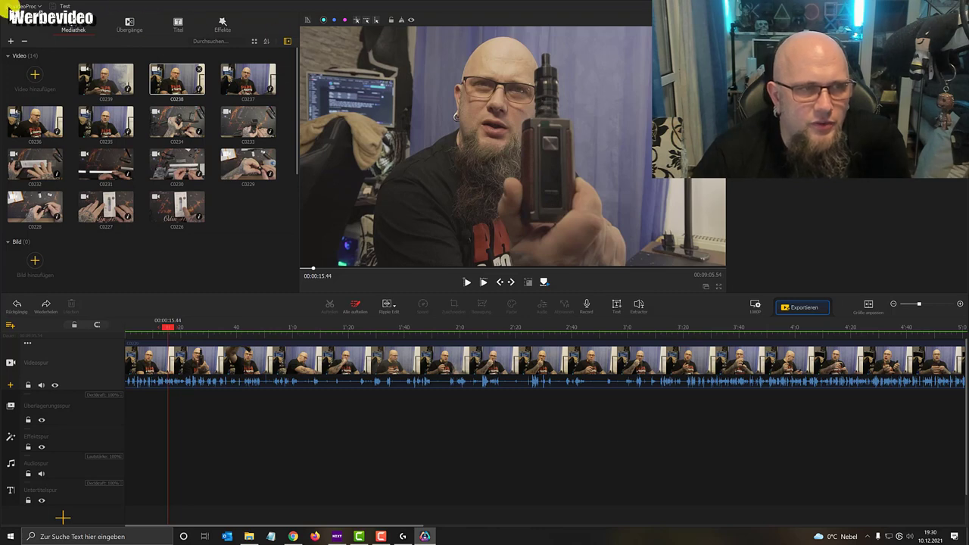
- Open the file import dialog and close it without importing anything
{"action": "left_click", "coordinate": [17, 6]}
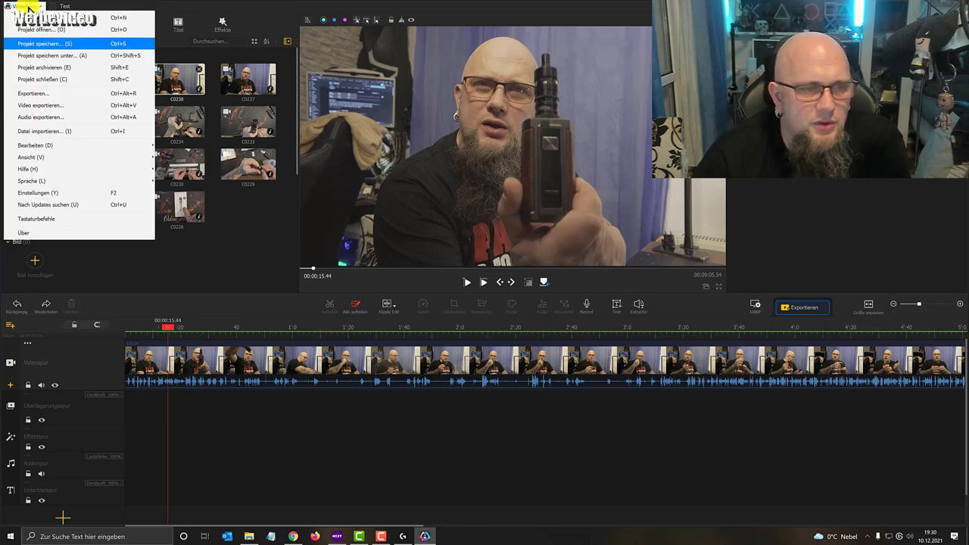
{"action": "left_click", "coordinate": [69, 134]}
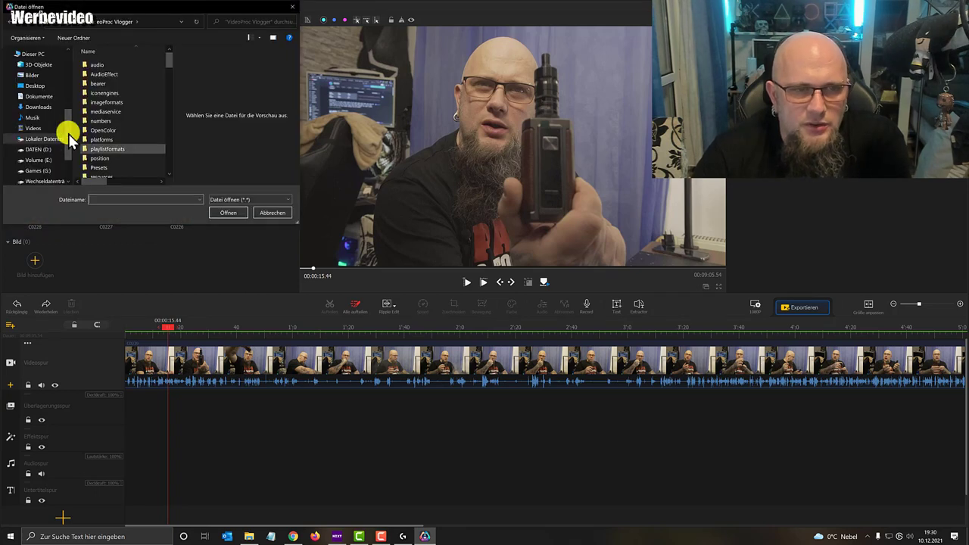
{"action": "left_click", "coordinate": [291, 8]}
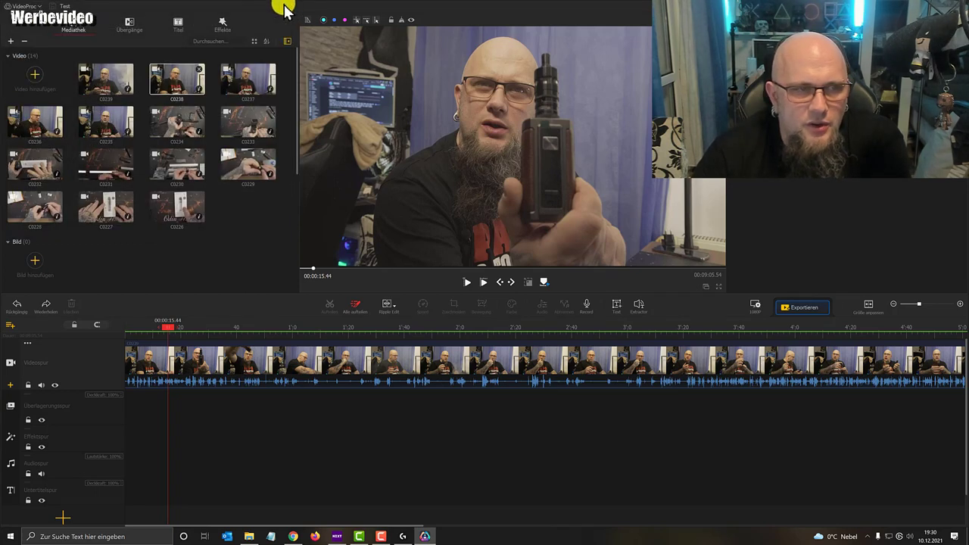
- Look through the available editing commands, such as undo, redo, cut, copy, ripple delete and split all
{"action": "mouse_move", "coordinate": [13, 50]}
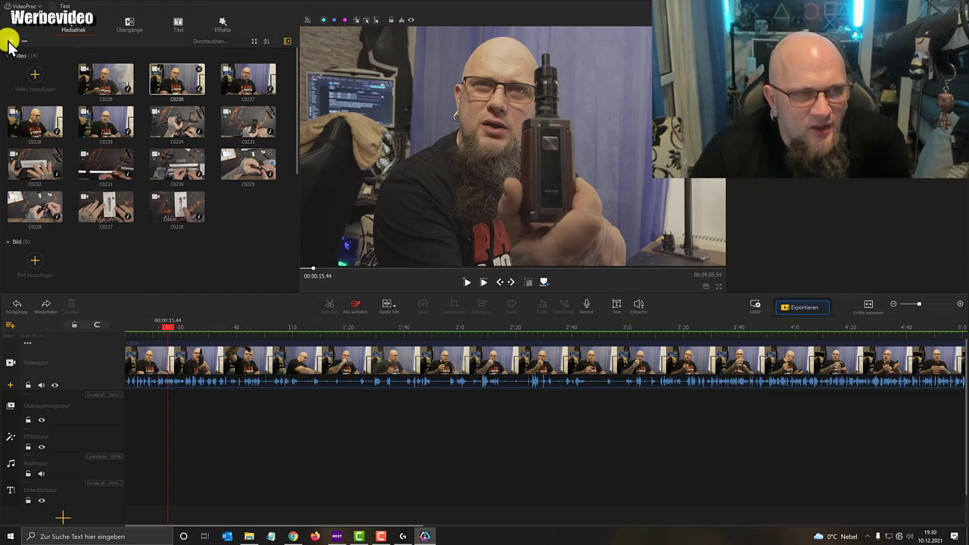
{"action": "left_click", "coordinate": [13, 7]}
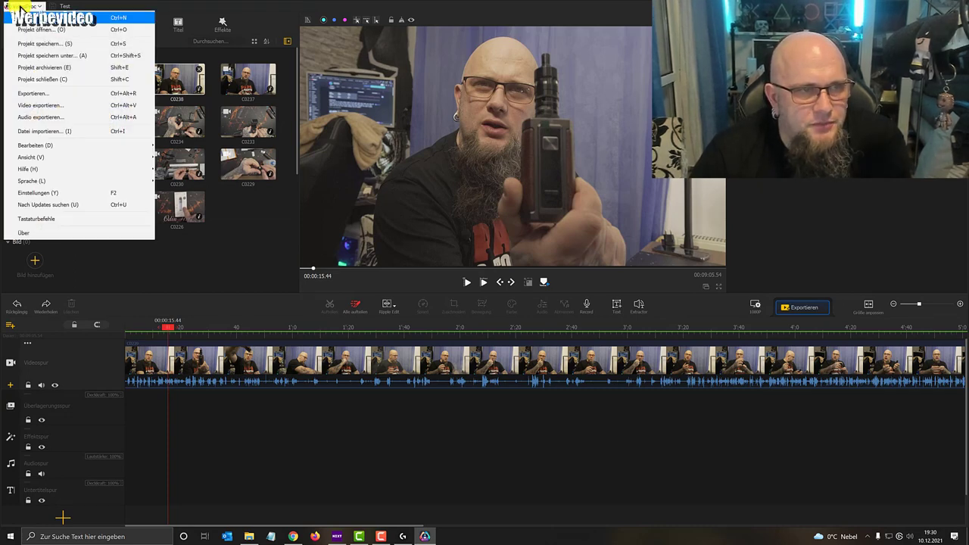
{"action": "mouse_move", "coordinate": [65, 147]}
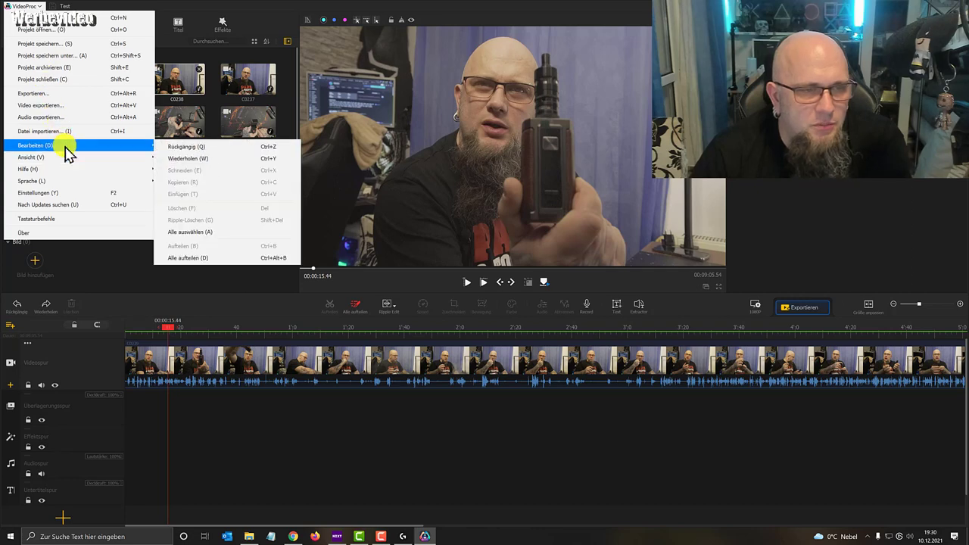
{"action": "key", "text": "Right"}
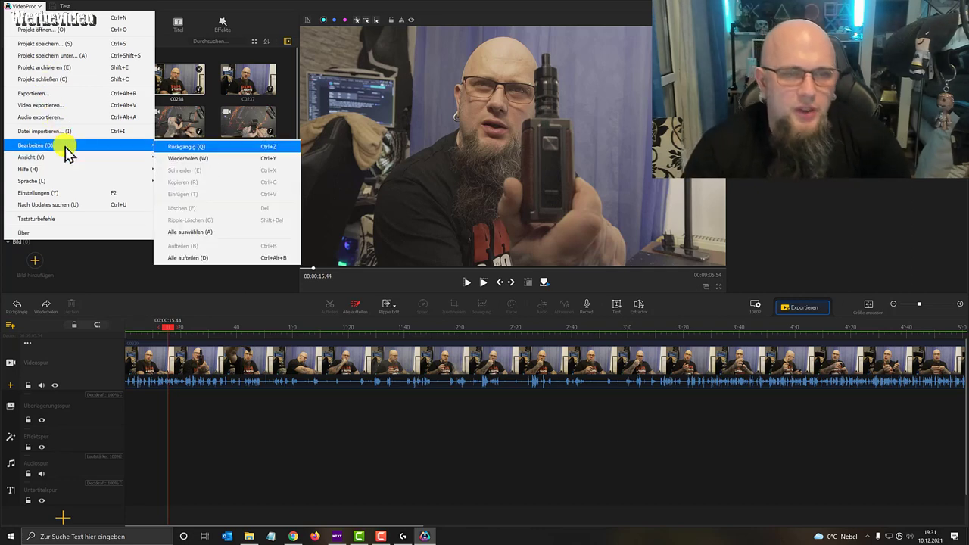
{"action": "key", "text": "Down"}
{"action": "key", "text": "Down"}
{"action": "key", "text": "Up"}
{"action": "key", "text": "Up"}
{"action": "key", "text": "Up"}
{"action": "key", "text": "Up"}
{"action": "key", "text": "Up"}
{"action": "key", "text": "Up"}
{"action": "key", "text": "Up"}
{"action": "key", "text": "Up"}
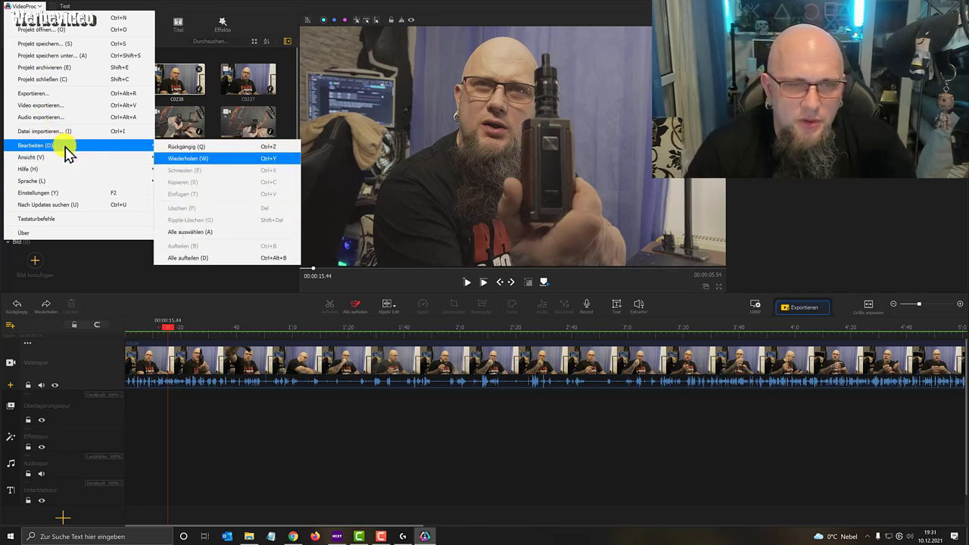
{"action": "key", "text": "Down"}
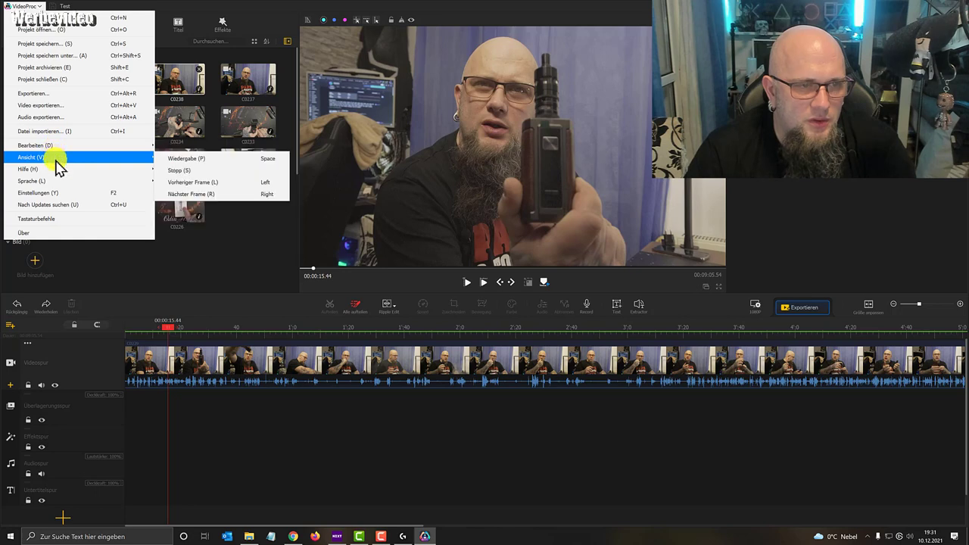
- Look through the playback commands for play, stop, previous frame and next frame
{"action": "key", "text": "Right"}
{"action": "key", "text": "Down"}
{"action": "key", "text": "Down"}
{"action": "key", "text": "Down"}
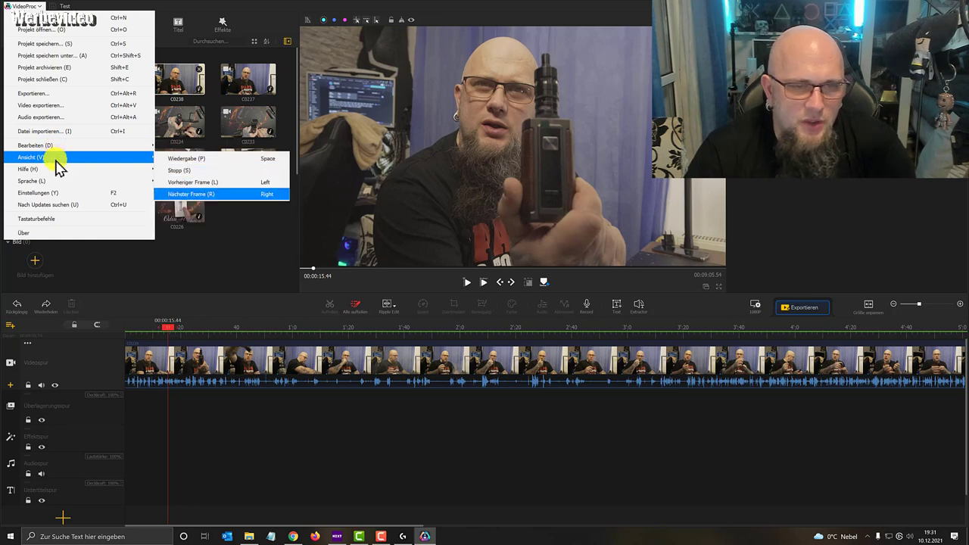
{"action": "key", "text": "Up"}
{"action": "key", "text": "Up"}
{"action": "key", "text": "Escape"}
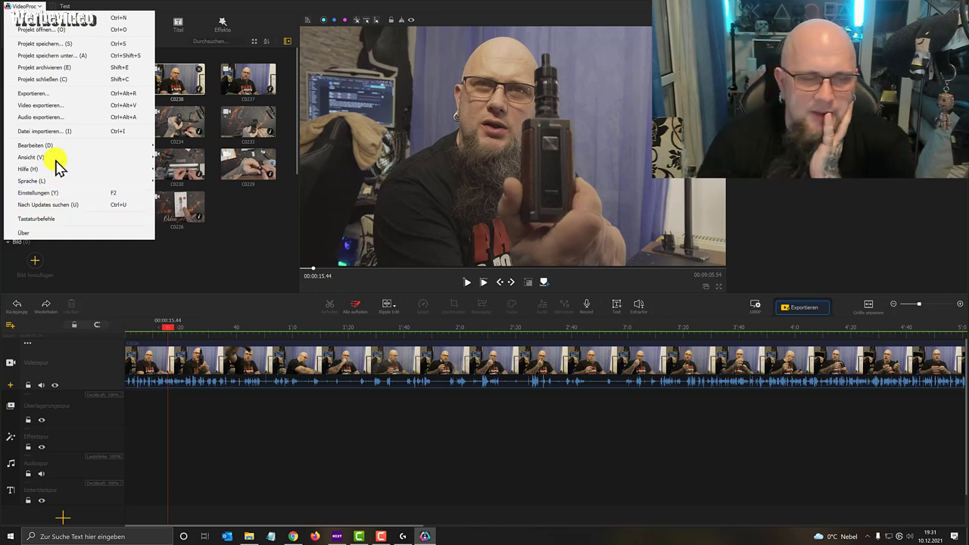
- Look at the interface language choices, check for program updates and dismiss the release notes
{"action": "mouse_move", "coordinate": [54, 184]}
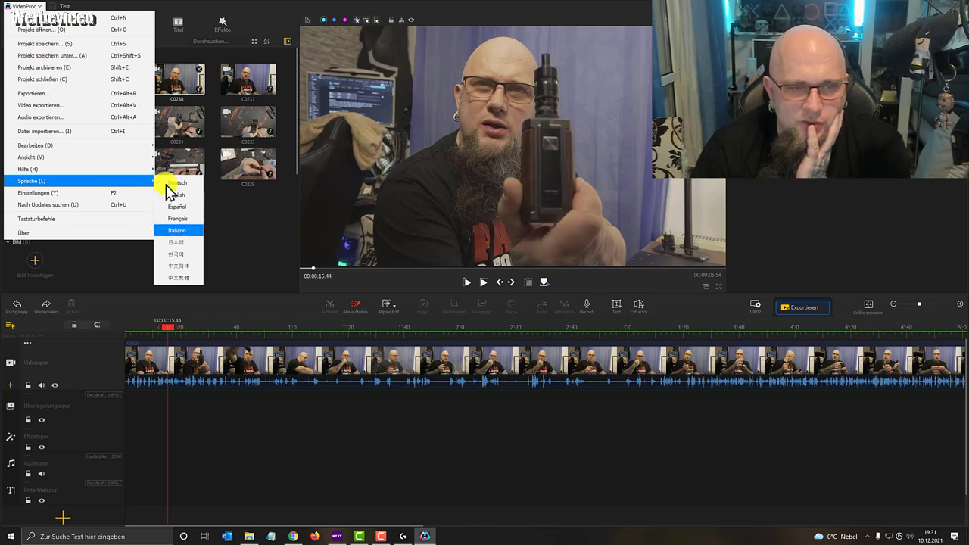
{"action": "left_click", "coordinate": [59, 212]}
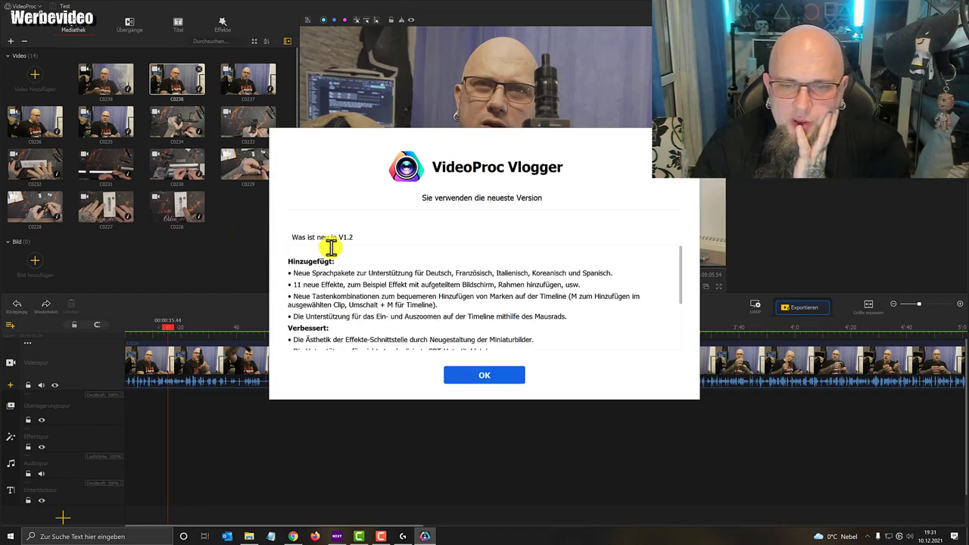
{"action": "left_click", "coordinate": [482, 377]}
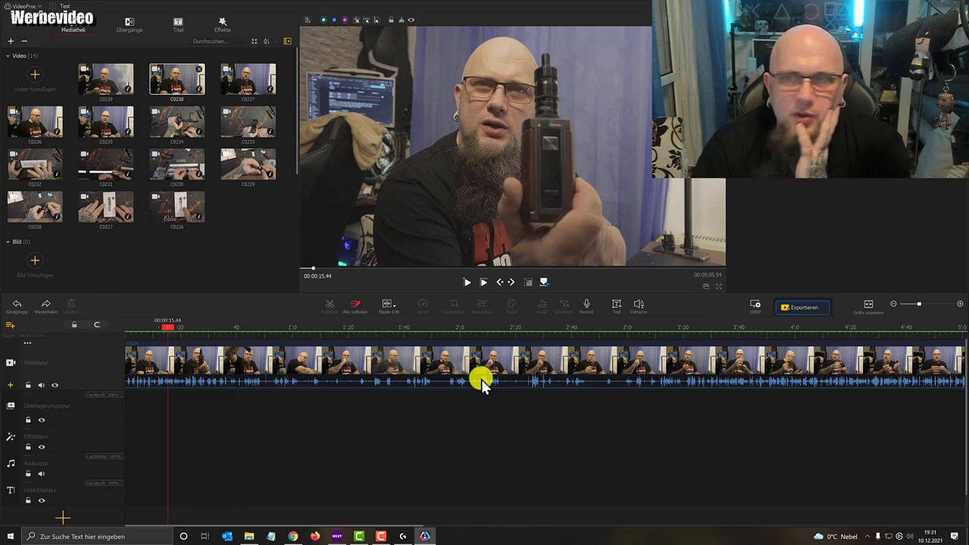
- View the program's version and registration information and close it
{"action": "left_click", "coordinate": [21, 7]}
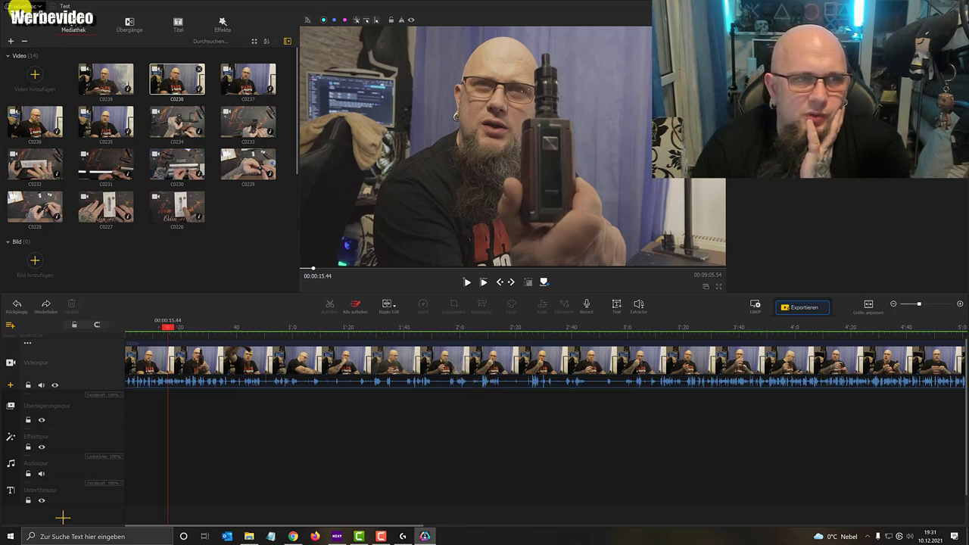
{"action": "left_click", "coordinate": [56, 232]}
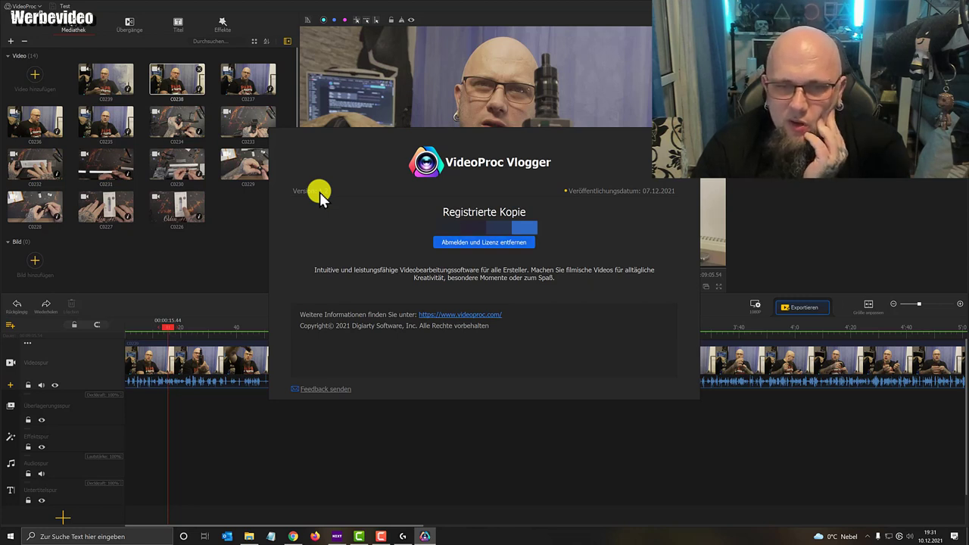
{"action": "left_click", "coordinate": [691, 136]}
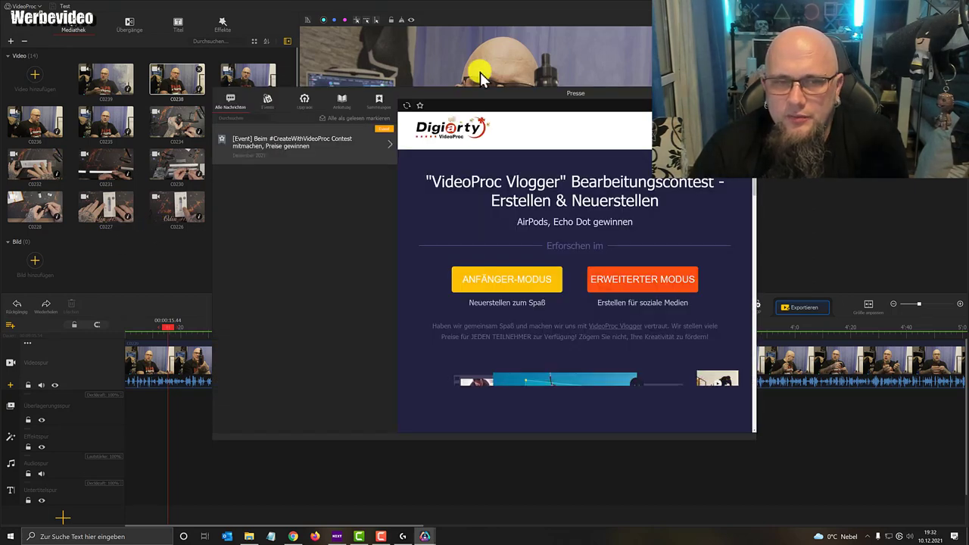
- Show the upgrade messages in the news window and close the window
{"action": "left_click", "coordinate": [305, 103]}
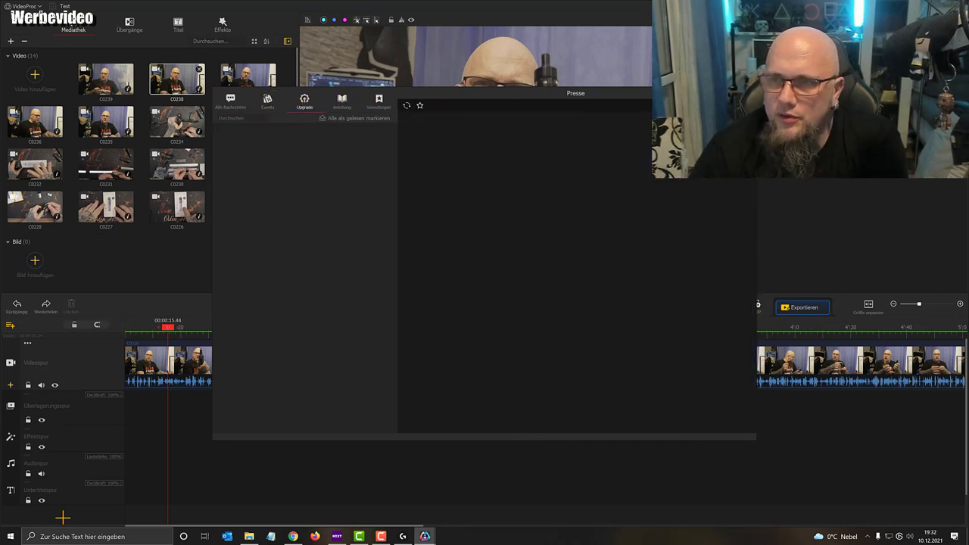
{"action": "key", "text": "Escape"}
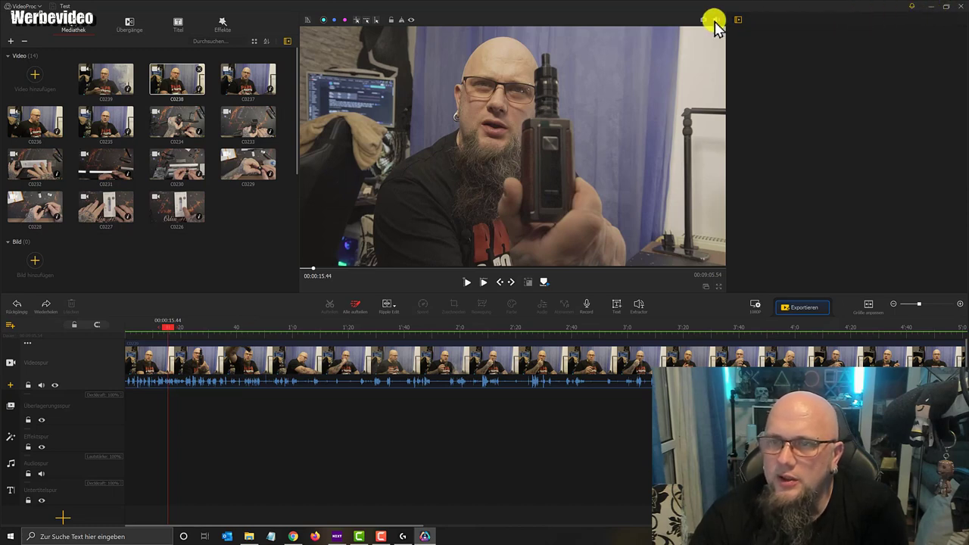
- Play the timeline from 00:00:15.44 while lowering the preview volume and raising it to about the middle, and pause at 00:00:21.93
{"action": "mouse_move", "coordinate": [715, 22]}
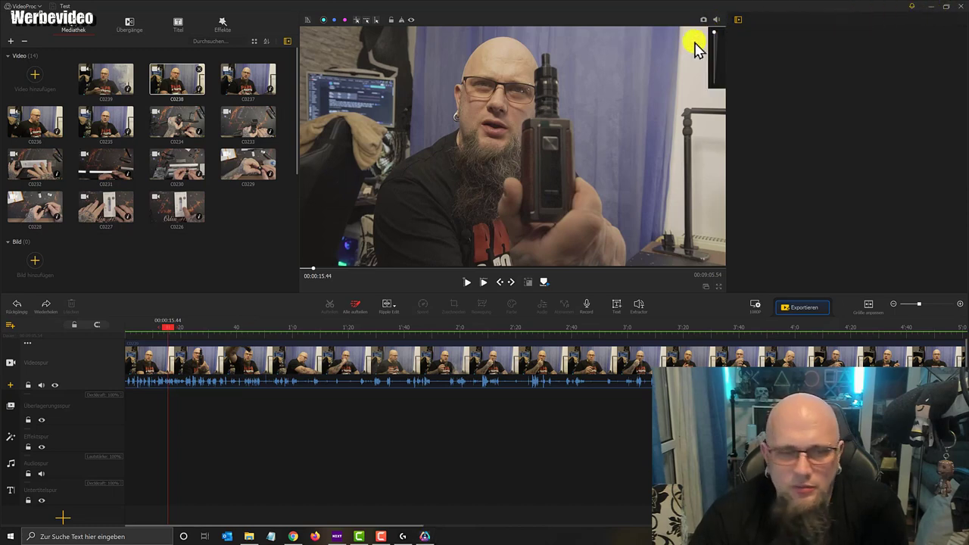
{"action": "left_click", "coordinate": [466, 283]}
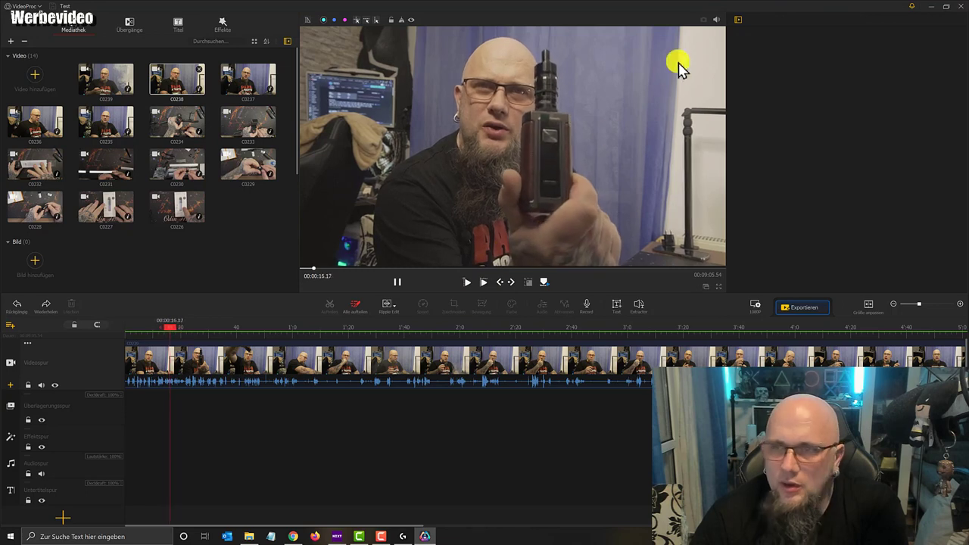
{"action": "left_click", "coordinate": [716, 78]}
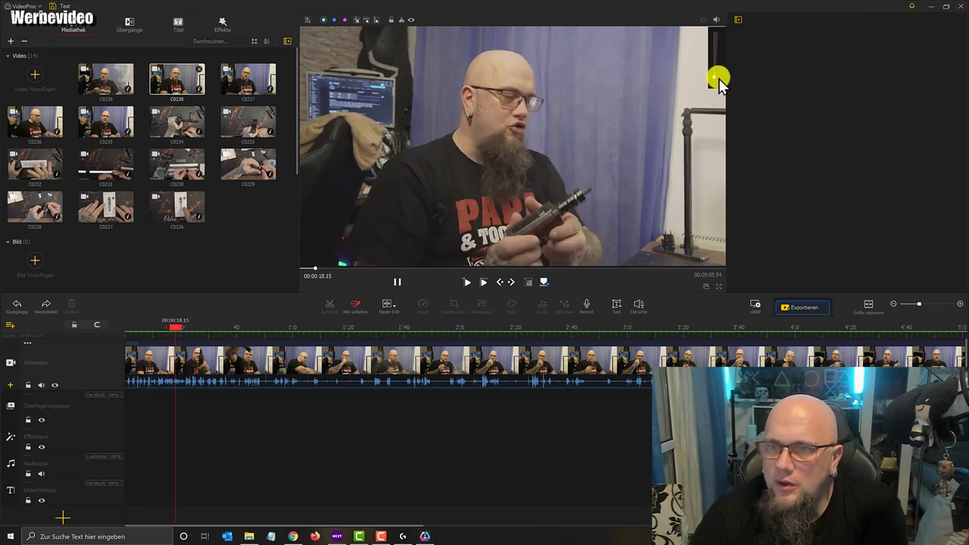
{"action": "left_click_drag", "start_coordinate": [714, 79], "coordinate": [715, 54]}
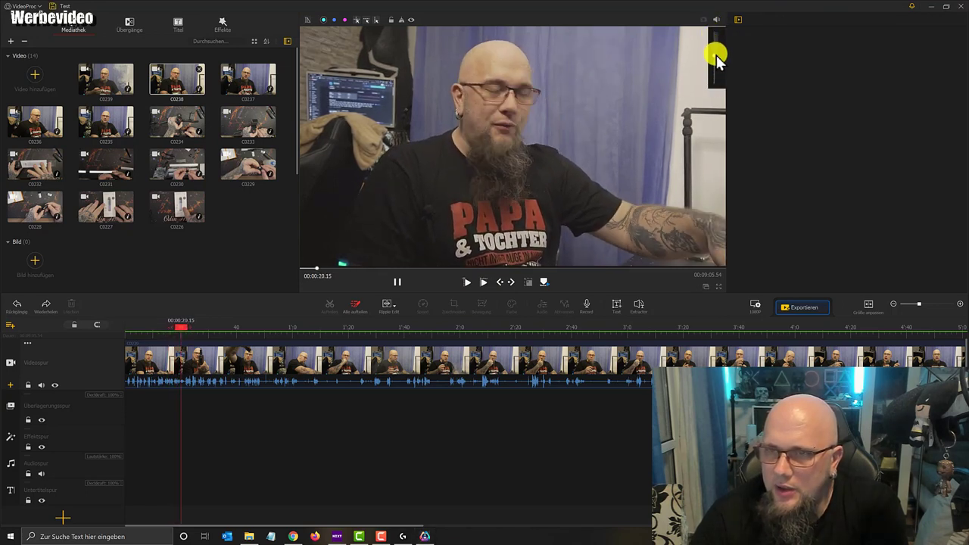
{"action": "left_click", "coordinate": [396, 282]}
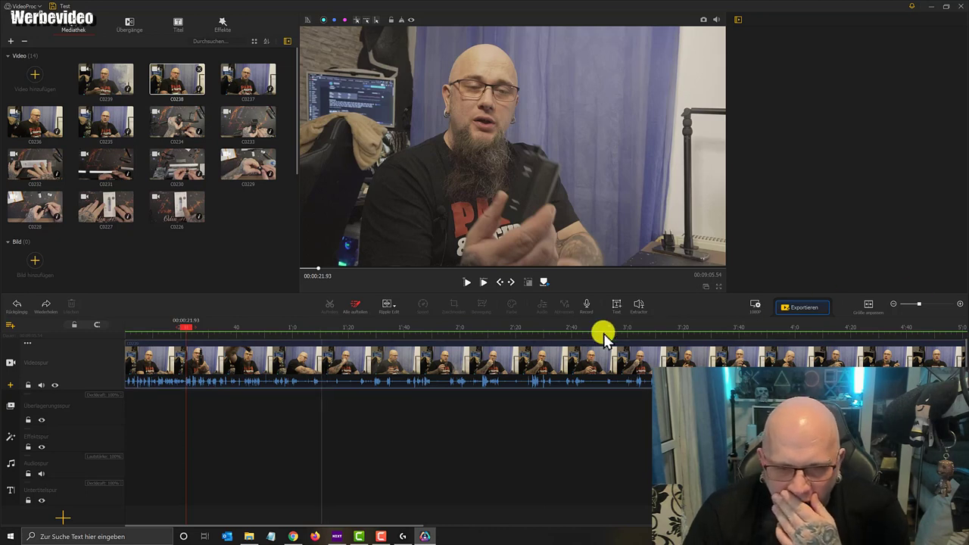
- Look at the commands available for clip C0239 on the video track
{"action": "right_click", "coordinate": [315, 375]}
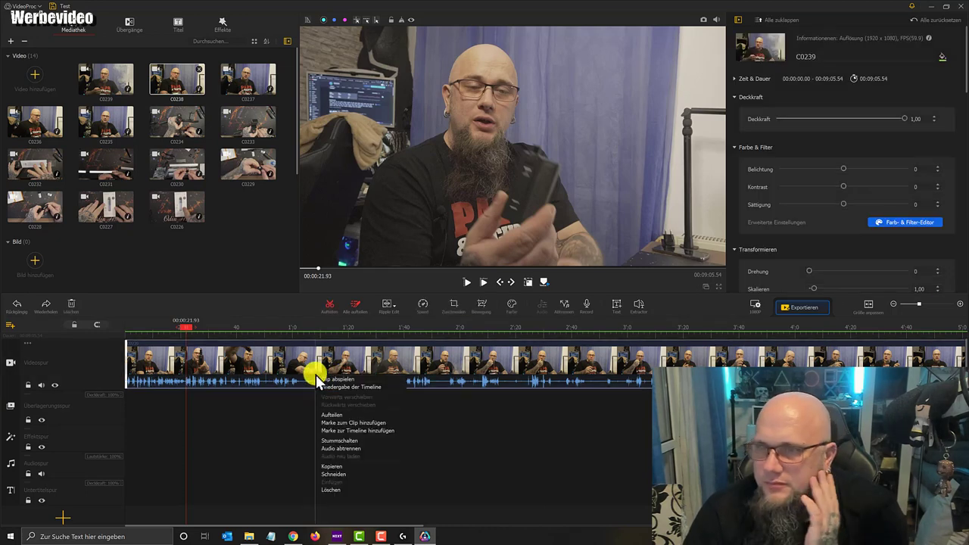
{"action": "left_click", "coordinate": [324, 359]}
{"action": "right_click", "coordinate": [304, 381]}
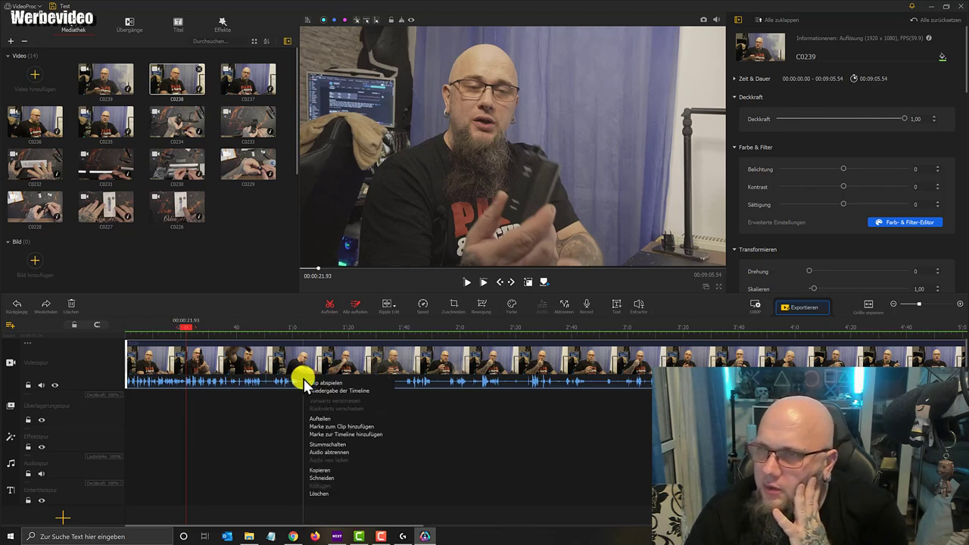
- Collapse the Deckkraft, Farbe & Filter and Transformieren sections of the clip's properties
{"action": "left_click", "coordinate": [735, 99]}
{"action": "left_click", "coordinate": [736, 99]}
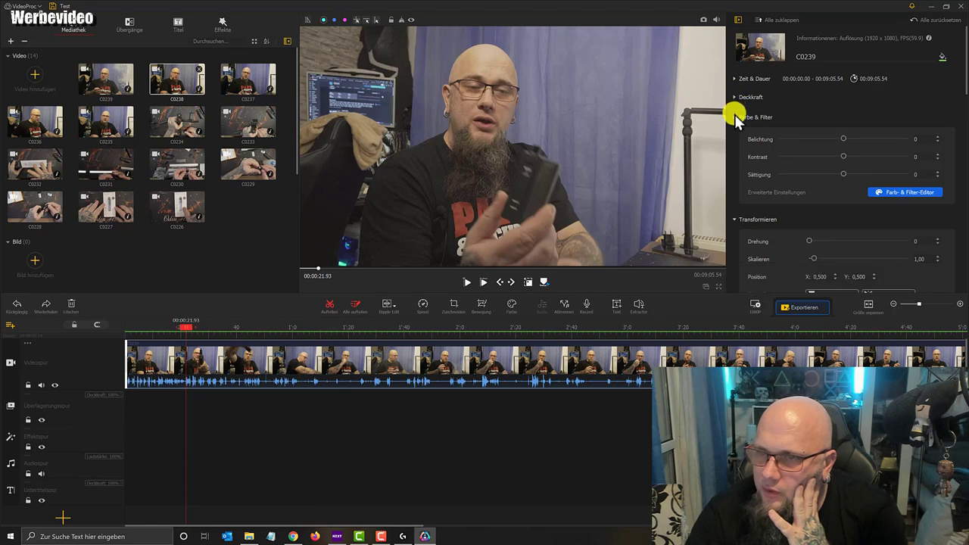
{"action": "left_click", "coordinate": [735, 117]}
{"action": "left_click", "coordinate": [735, 138]}
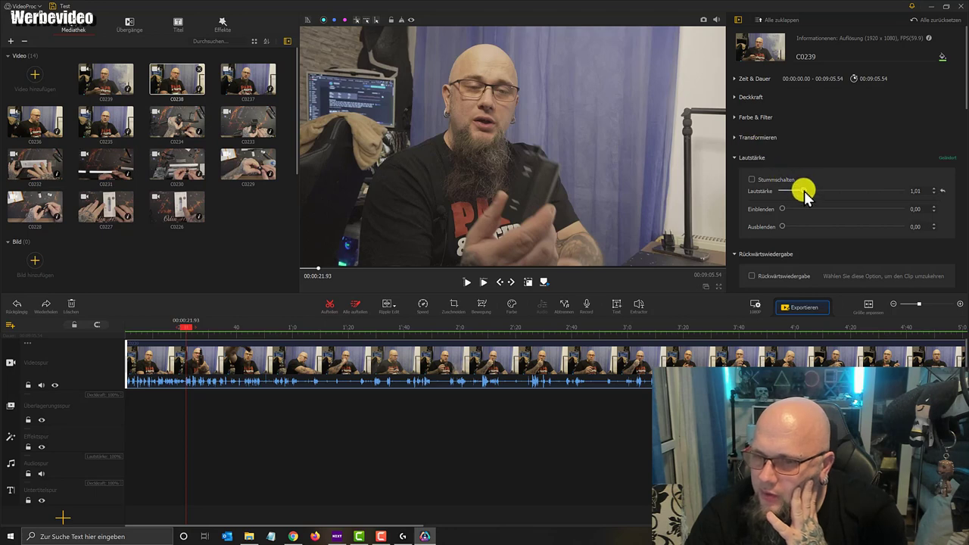
- Lower the volume of clip C0239 to 0.10 and raise it to 4.20
{"action": "left_click_drag", "start_coordinate": [803, 192], "coordinate": [781, 189]}
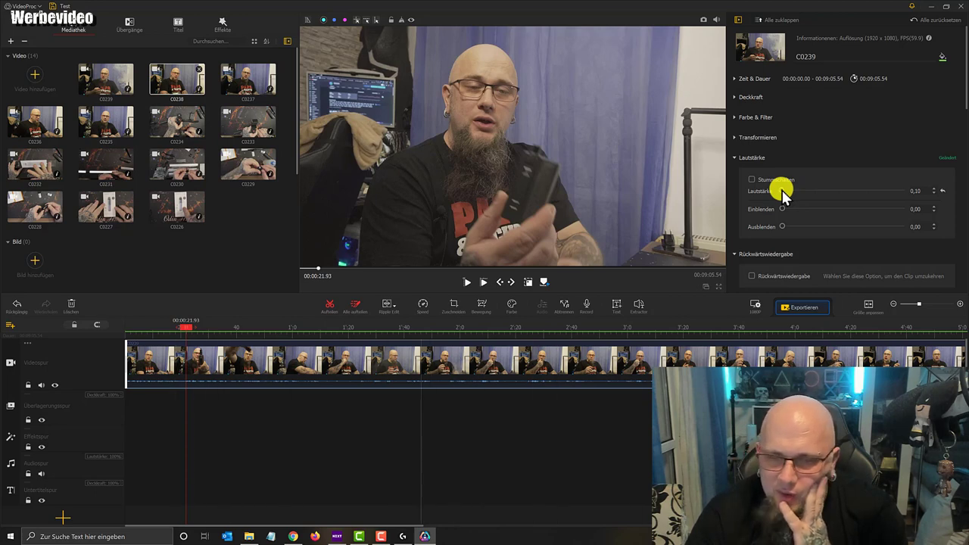
{"action": "left_click_drag", "start_coordinate": [783, 190], "coordinate": [885, 190]}
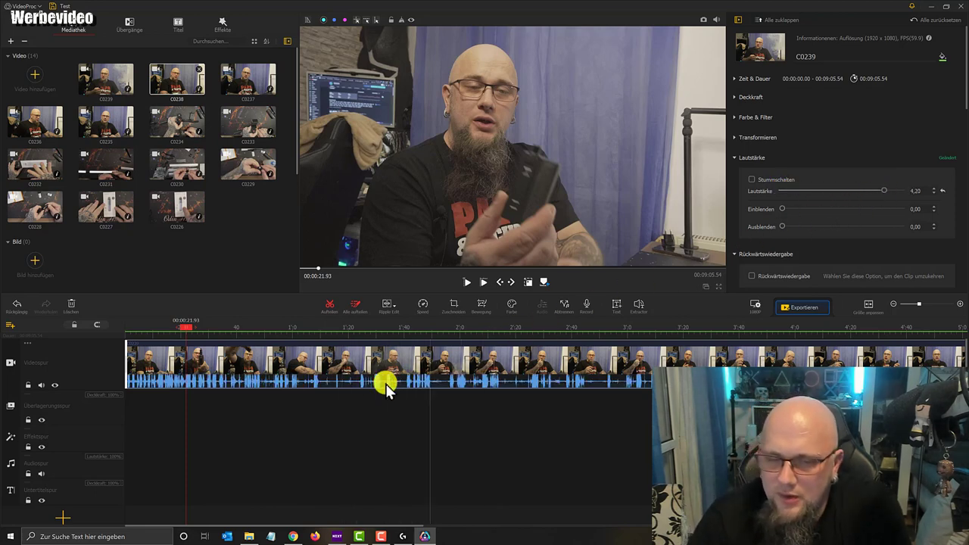
- Raise the clip's volume to 4.46, play the timeline from 00:00:21.93 and reduce the volume to 1.51, pausing at 00:00:30.69
{"action": "mouse_move", "coordinate": [876, 190]}
{"action": "left_mouse_down"}
{"action": "mouse_move", "coordinate": [792, 193]}
{"action": "mouse_move", "coordinate": [891, 195]}
{"action": "left_mouse_up"}
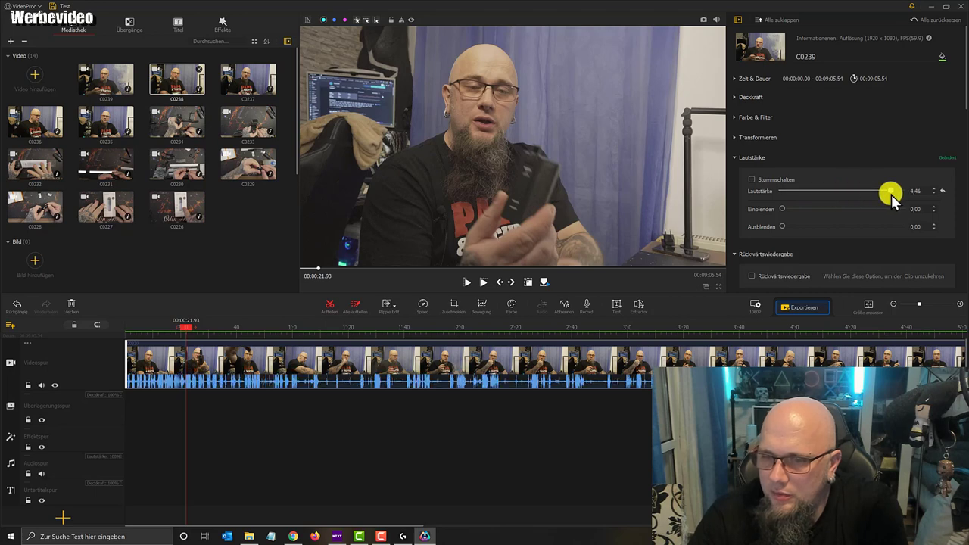
{"action": "left_click", "coordinate": [469, 284]}
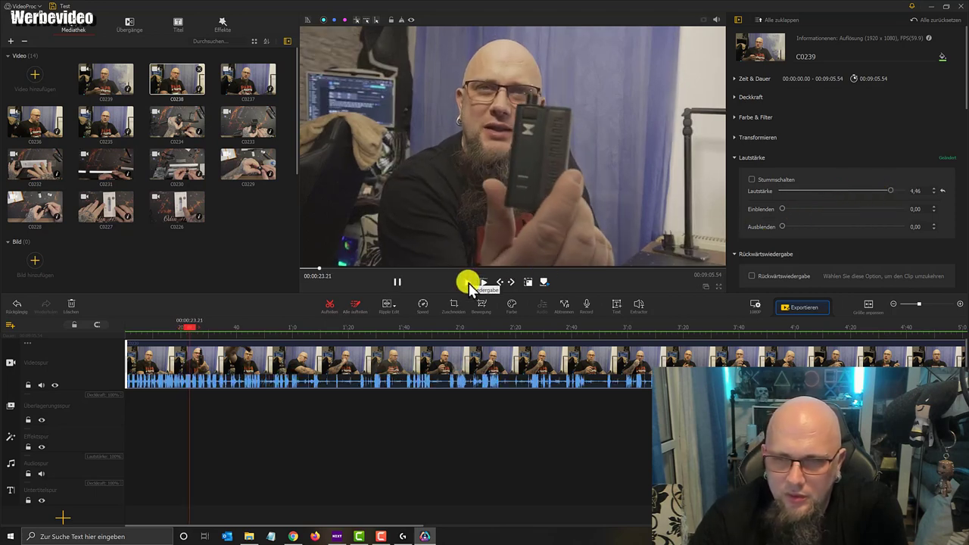
{"action": "left_click_drag", "start_coordinate": [890, 190], "coordinate": [818, 195]}
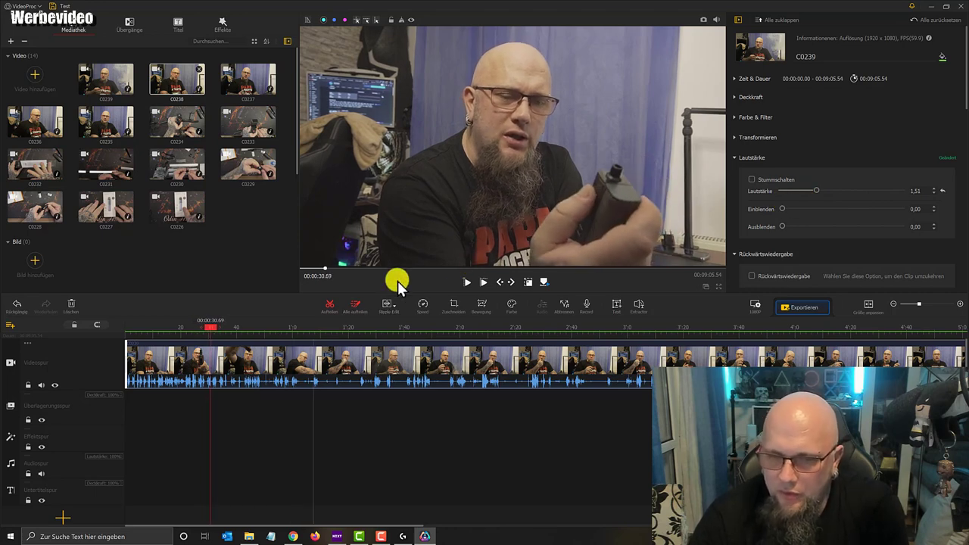
- View the color and filter editor and the audio recorder, closing each without changes
{"action": "left_click", "coordinate": [514, 306]}
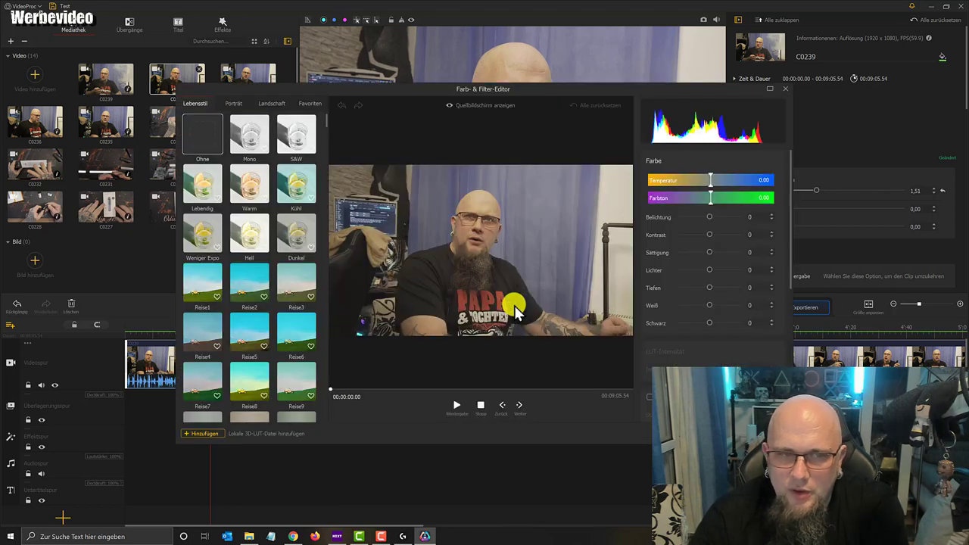
{"action": "left_click", "coordinate": [785, 89]}
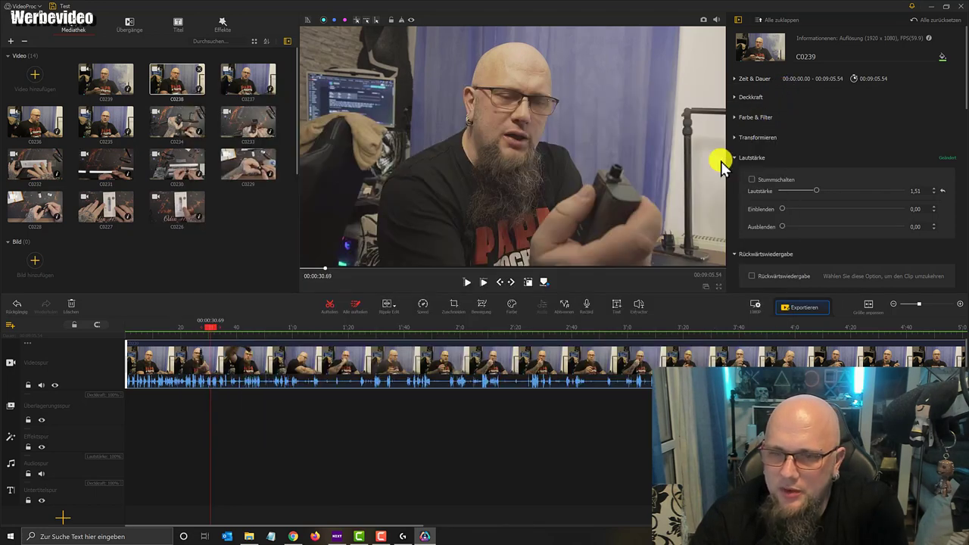
{"action": "left_click", "coordinate": [589, 312]}
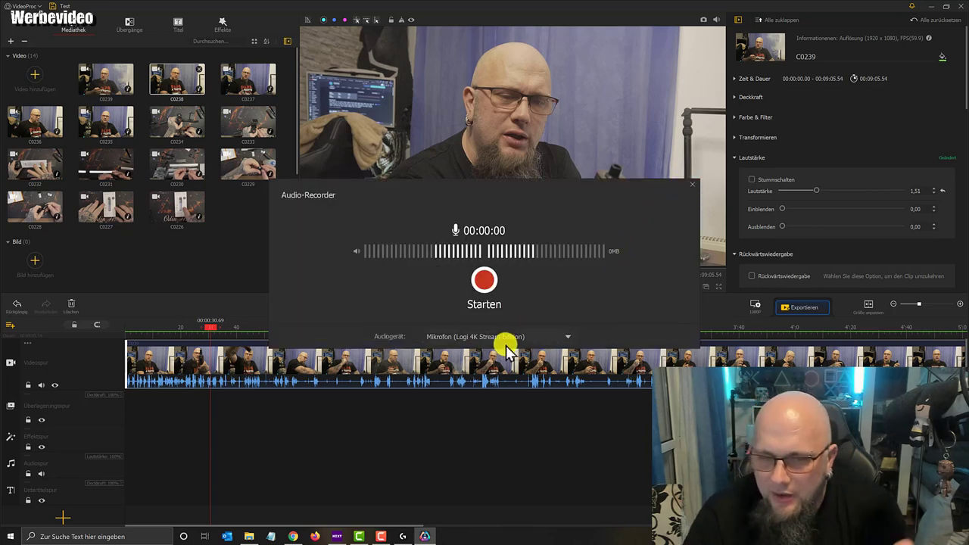
{"action": "left_click", "coordinate": [691, 184]}
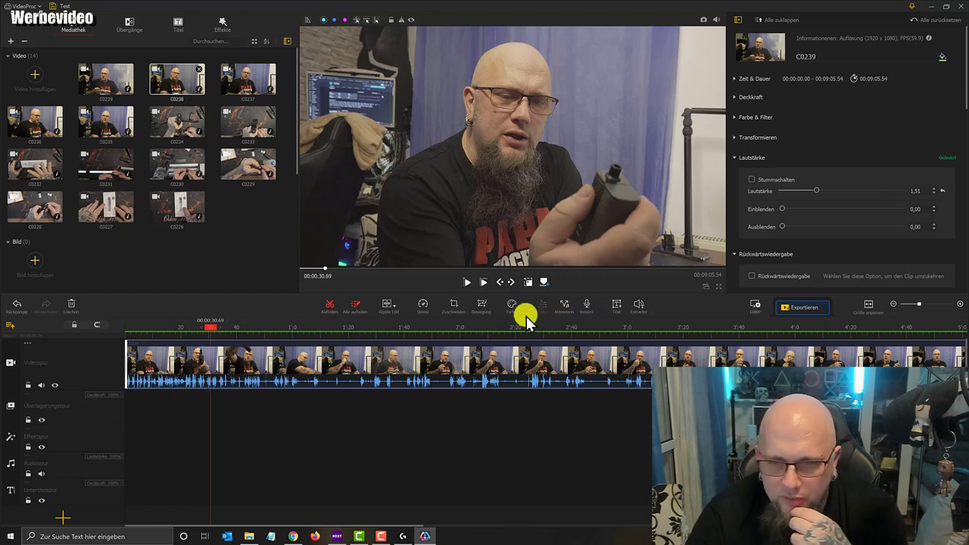
- Detach the audio of clip C0239 onto the audio track and undo the separation
{"action": "left_click", "coordinate": [566, 316]}
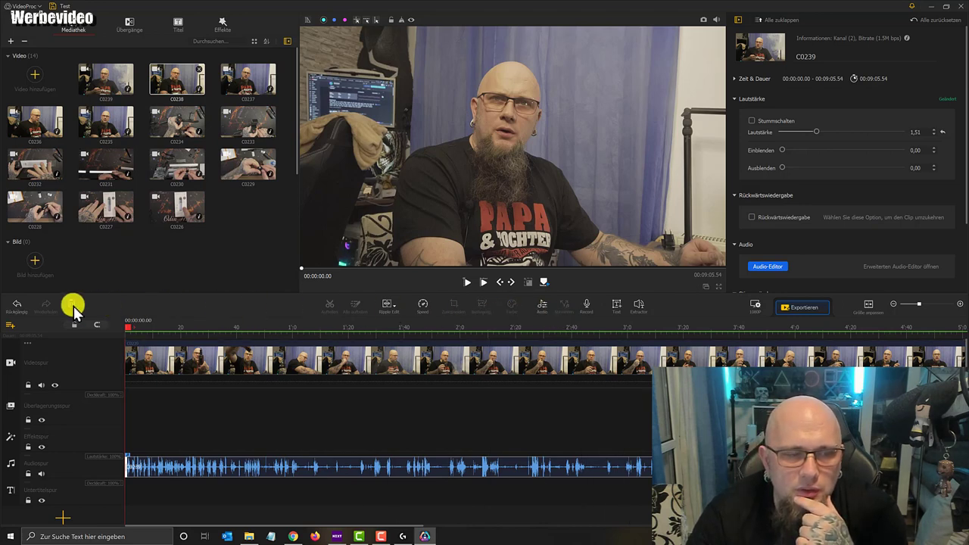
{"action": "left_click", "coordinate": [15, 307]}
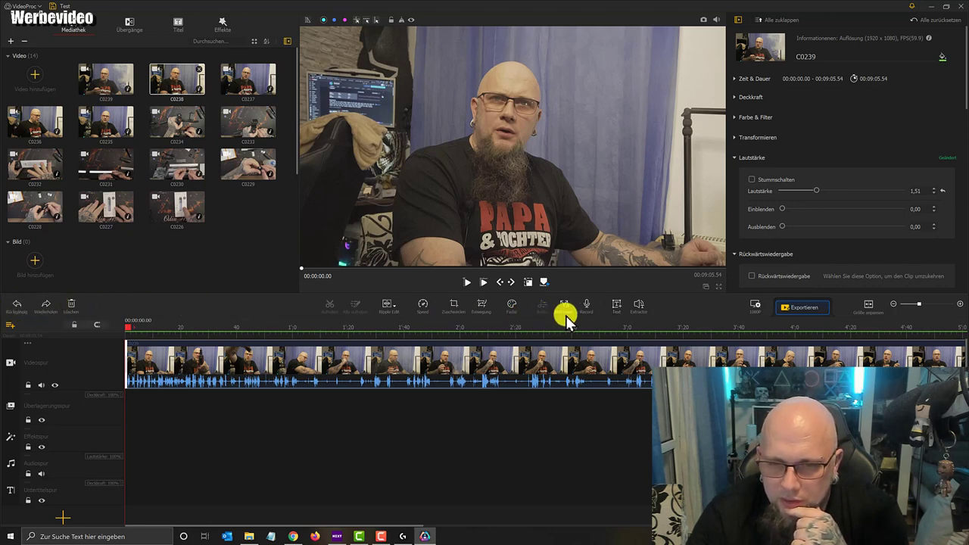
- Add the fast zoom-in motion preset at the clip's start, move its last keyframe to 00:01:48.80 and apply the motion
{"action": "left_click", "coordinate": [481, 310]}
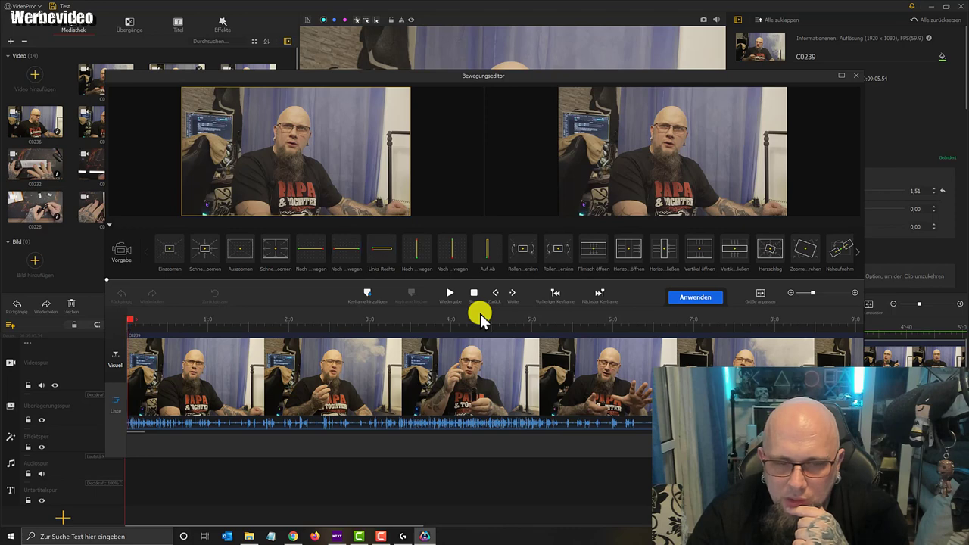
{"action": "left_click", "coordinate": [213, 259]}
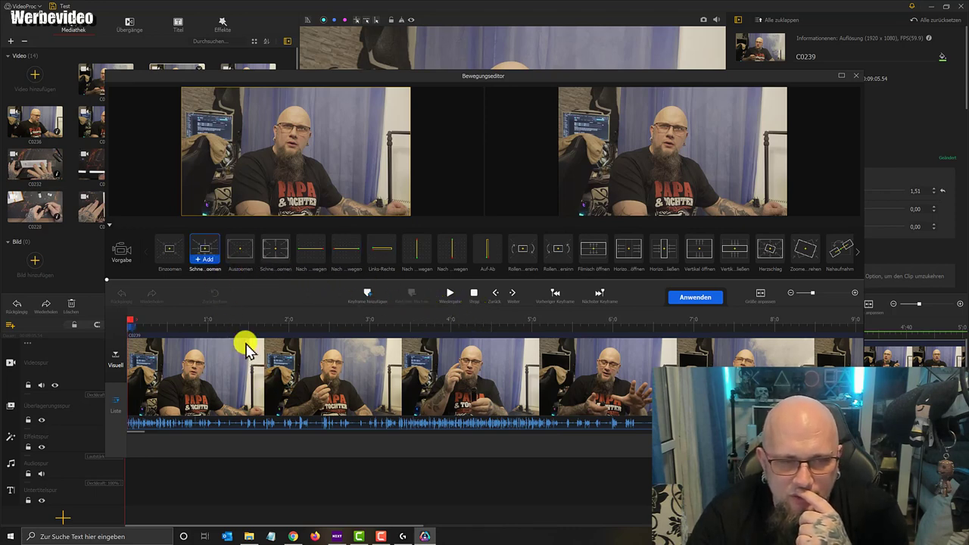
{"action": "left_click", "coordinate": [205, 261]}
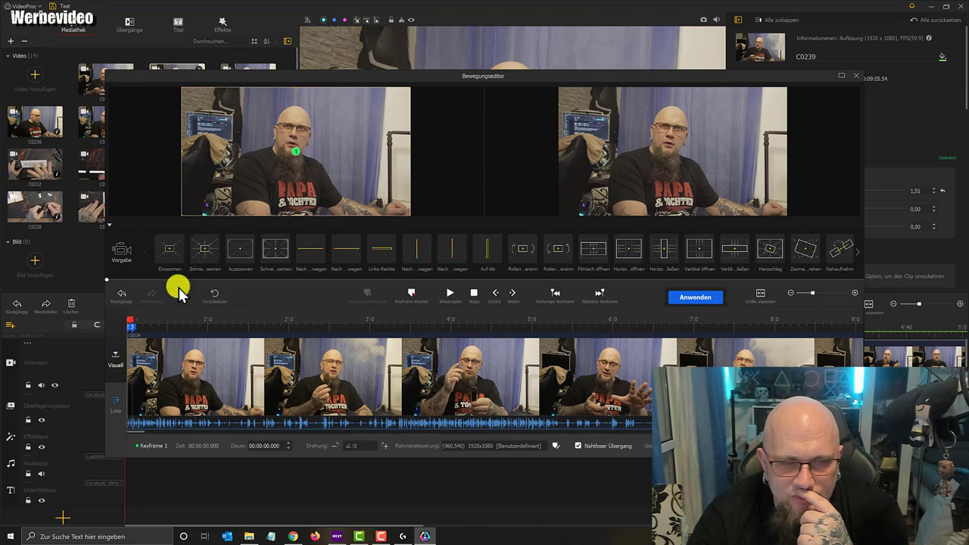
{"action": "left_click_drag", "start_coordinate": [151, 328], "coordinate": [274, 345]}
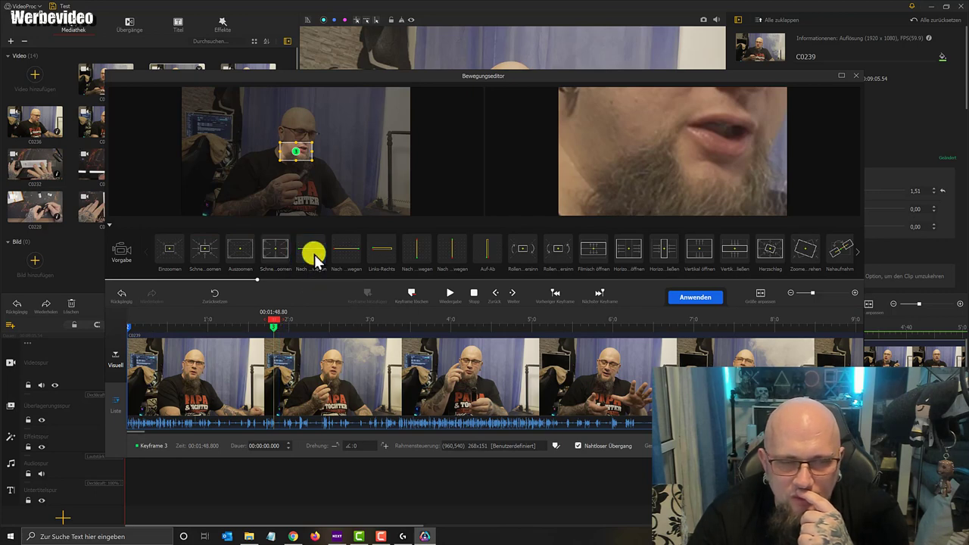
{"action": "left_click", "coordinate": [695, 296]}
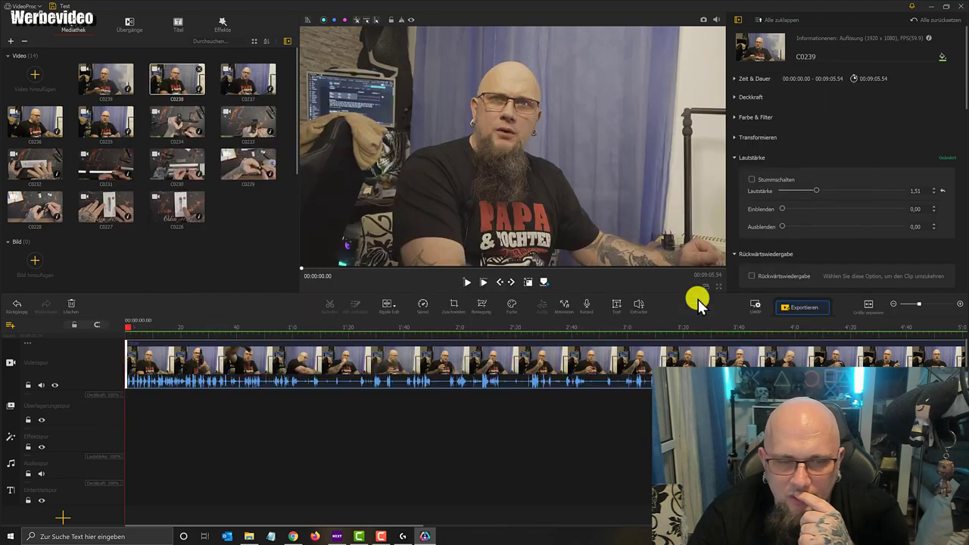
- Play the timeline from the start and from 00:01:20.53 to check the zoom motion, and pause
{"action": "left_click", "coordinate": [469, 281]}
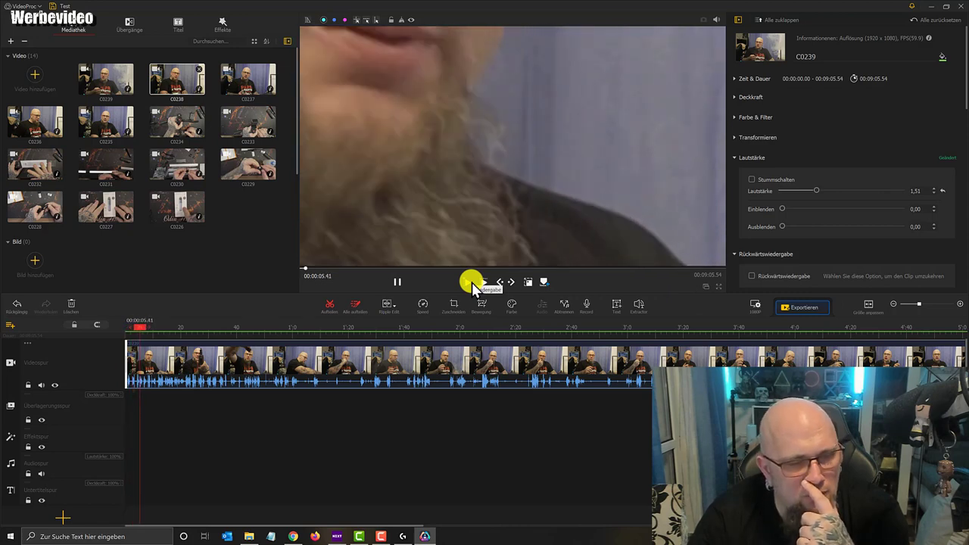
{"action": "left_click", "coordinate": [350, 352]}
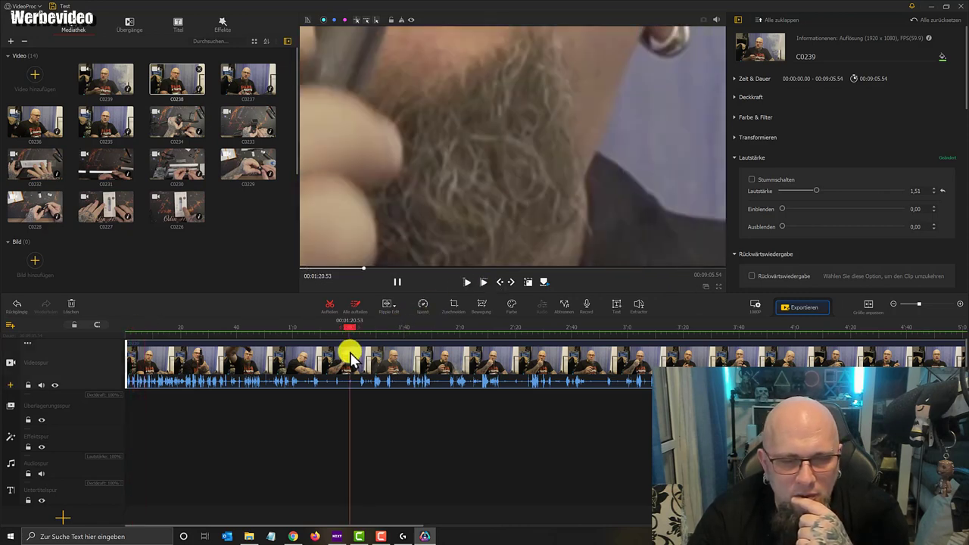
{"action": "left_click", "coordinate": [397, 282]}
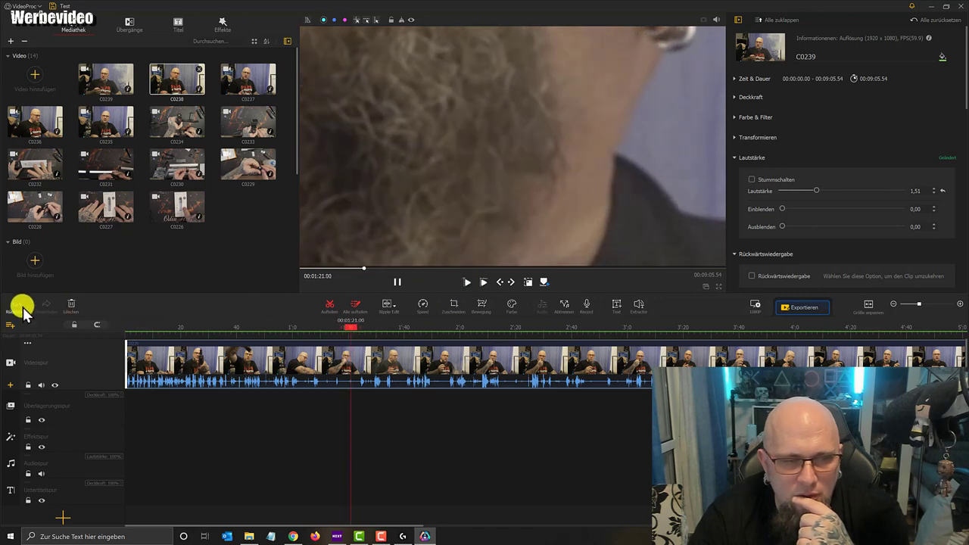
- Undo the zoom motion and the latest volume changes of the clip, back to a volume of 4.20
{"action": "left_click", "coordinate": [18, 304]}
{"action": "left_click", "coordinate": [22, 305]}
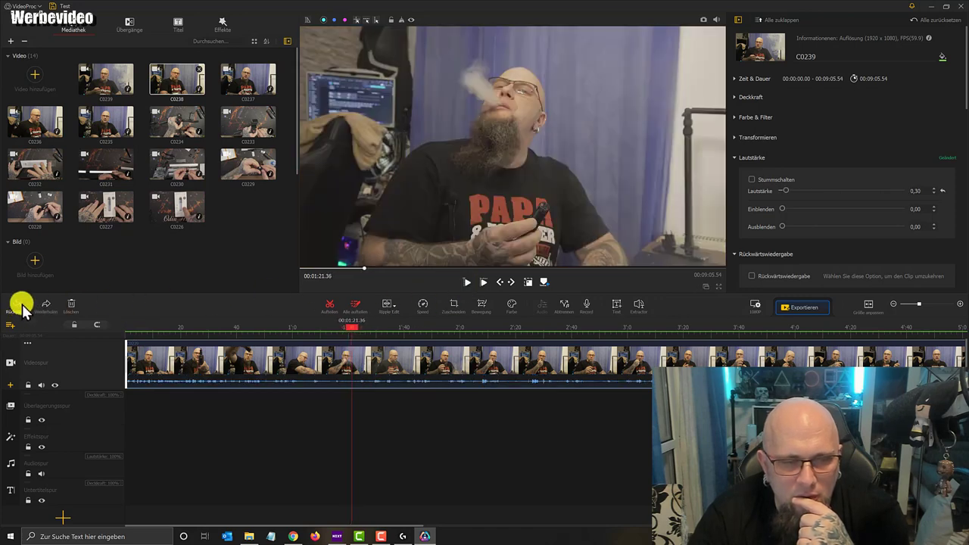
{"action": "left_click", "coordinate": [22, 305]}
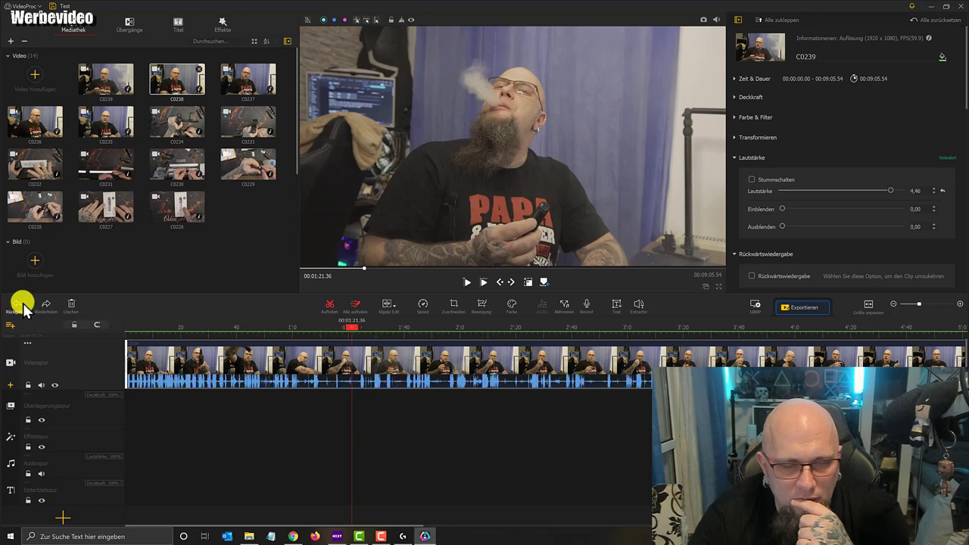
{"action": "left_click", "coordinate": [23, 305]}
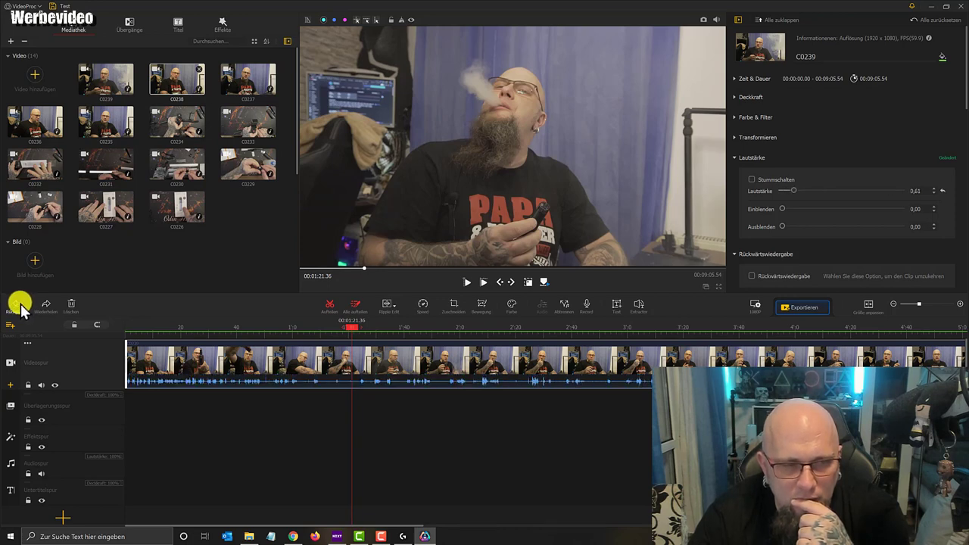
{"action": "left_click", "coordinate": [19, 305]}
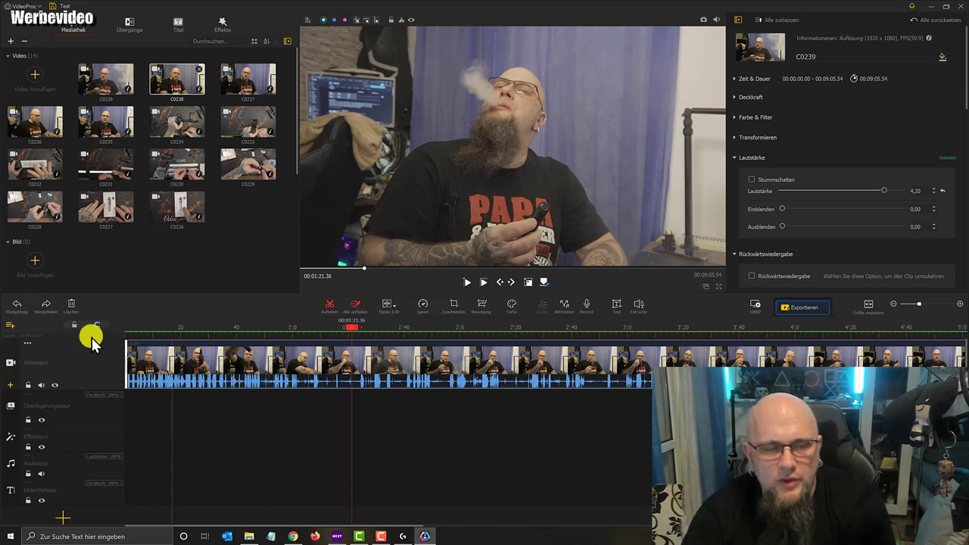
- Open clip C0239 in the motion editor and add the first Rollen preset at 00:01:40.01
{"action": "left_click", "coordinate": [135, 357]}
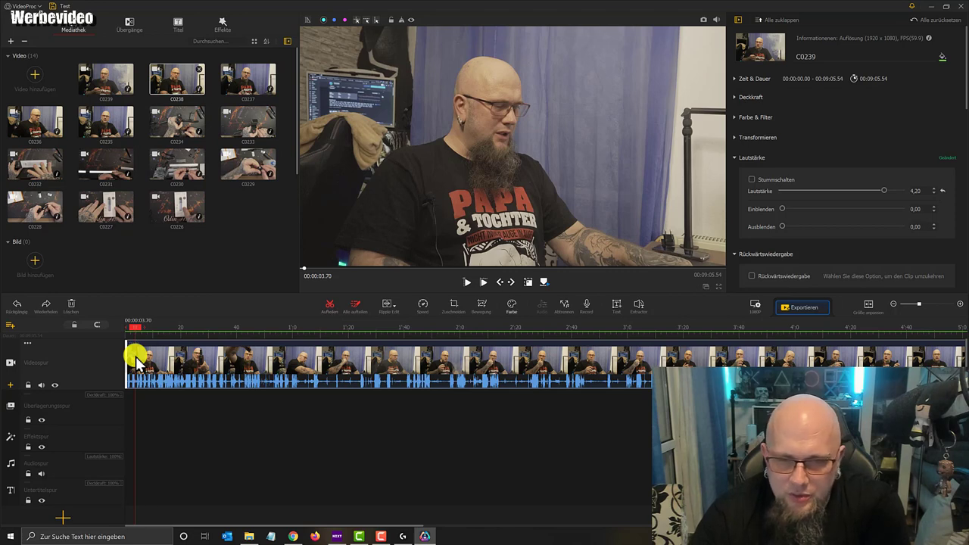
{"action": "left_click", "coordinate": [483, 312]}
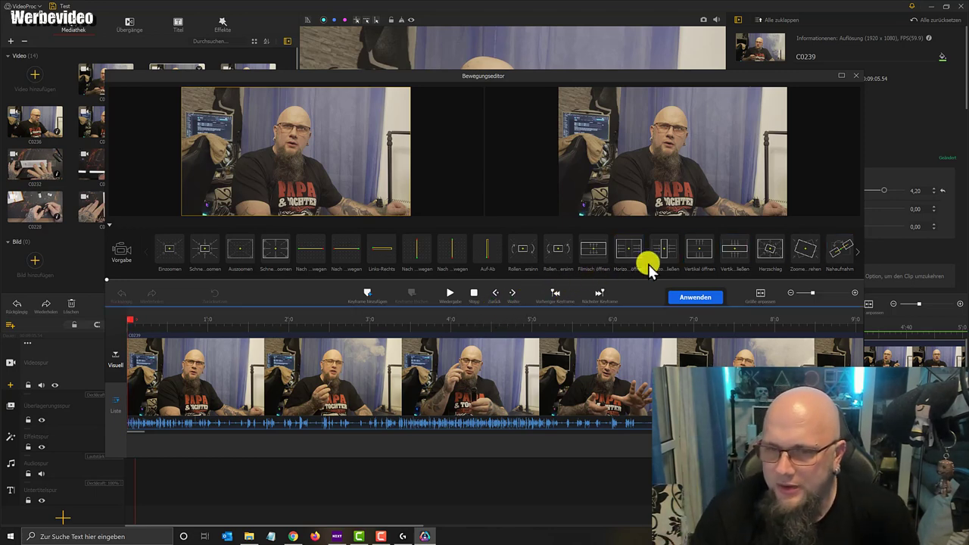
{"action": "left_click", "coordinate": [528, 256]}
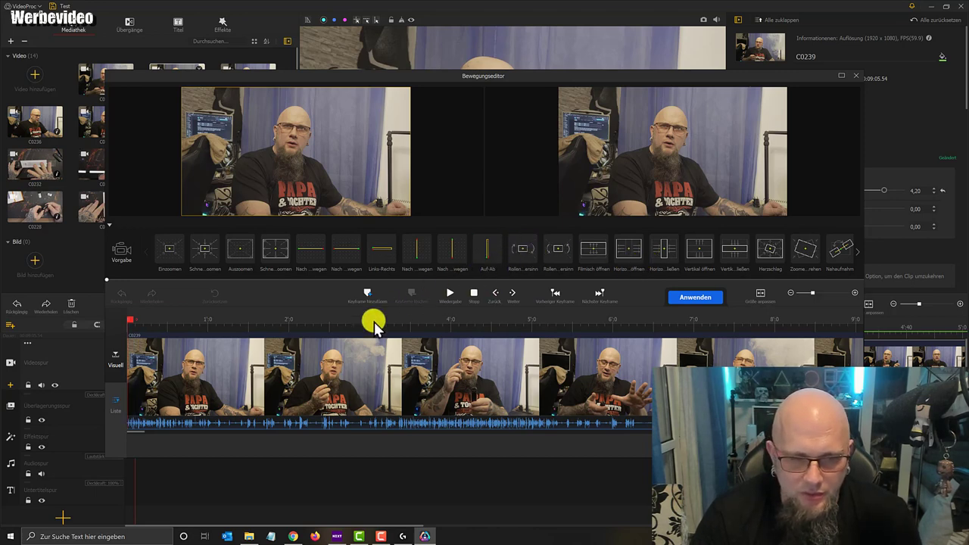
{"action": "left_click", "coordinate": [261, 371]}
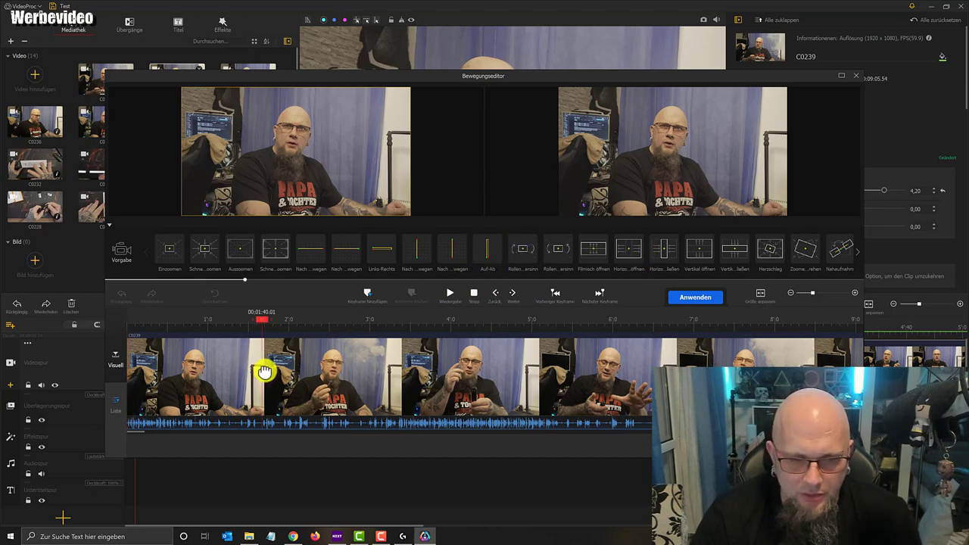
{"action": "left_click", "coordinate": [521, 258]}
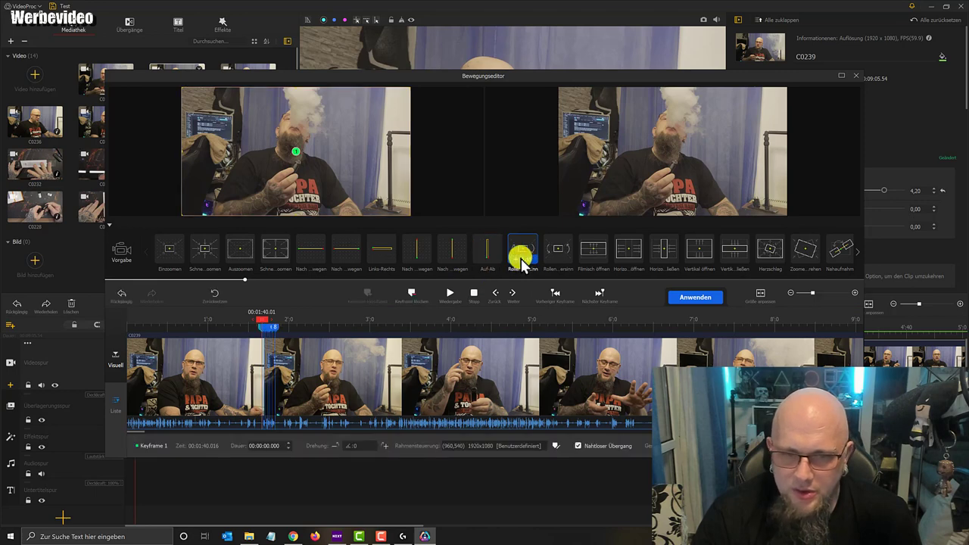
- Add the second Rollen preset at 00:03:25.26, Herzschlag at 00:02:32.18 and the fast zoom-out preset at 00:03:03.03
{"action": "left_click", "coordinate": [403, 376]}
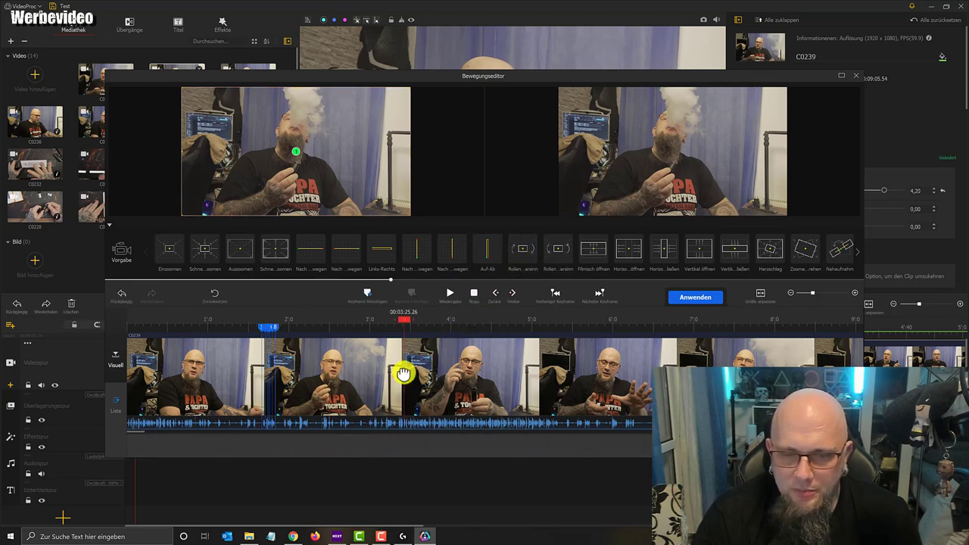
{"action": "left_click", "coordinate": [562, 257]}
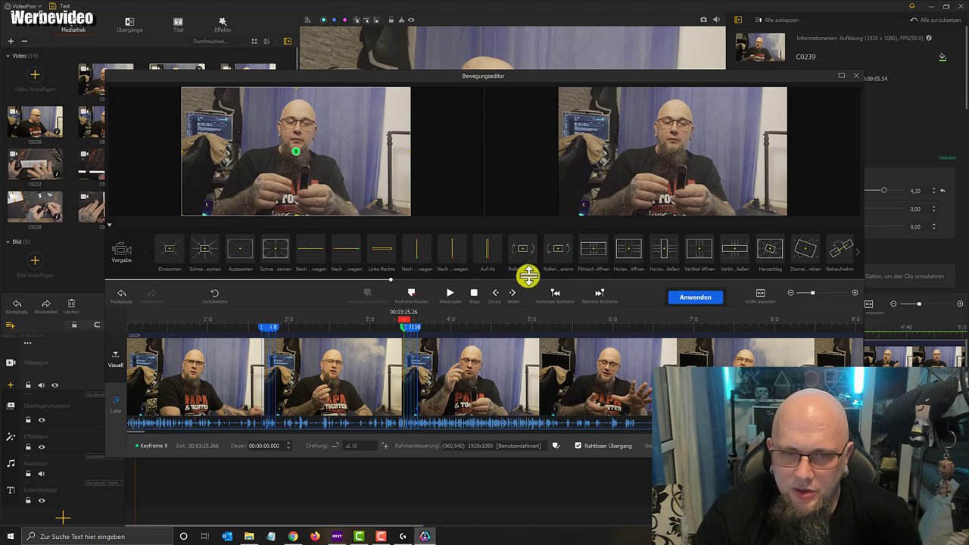
{"action": "left_click", "coordinate": [333, 390]}
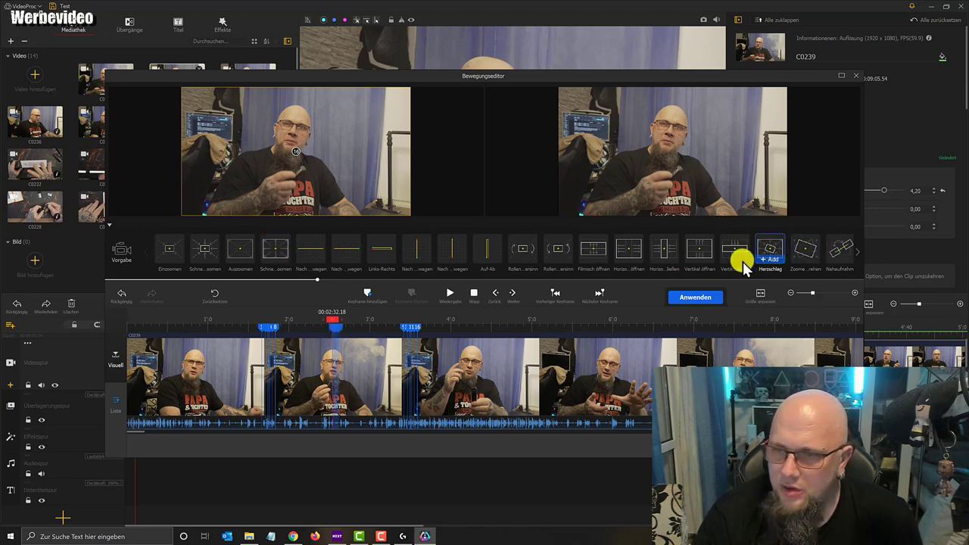
{"action": "left_click", "coordinate": [770, 257]}
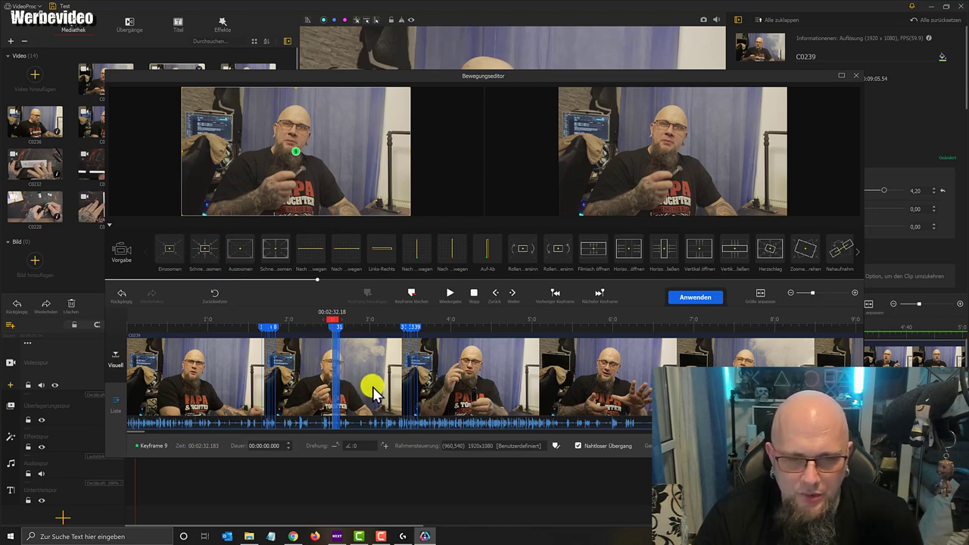
{"action": "left_click", "coordinate": [373, 388]}
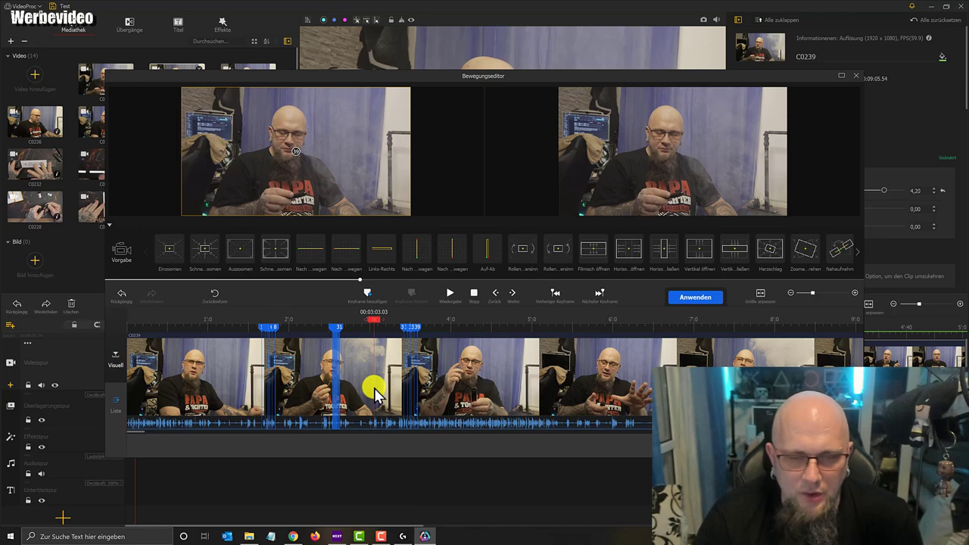
{"action": "left_click", "coordinate": [277, 269]}
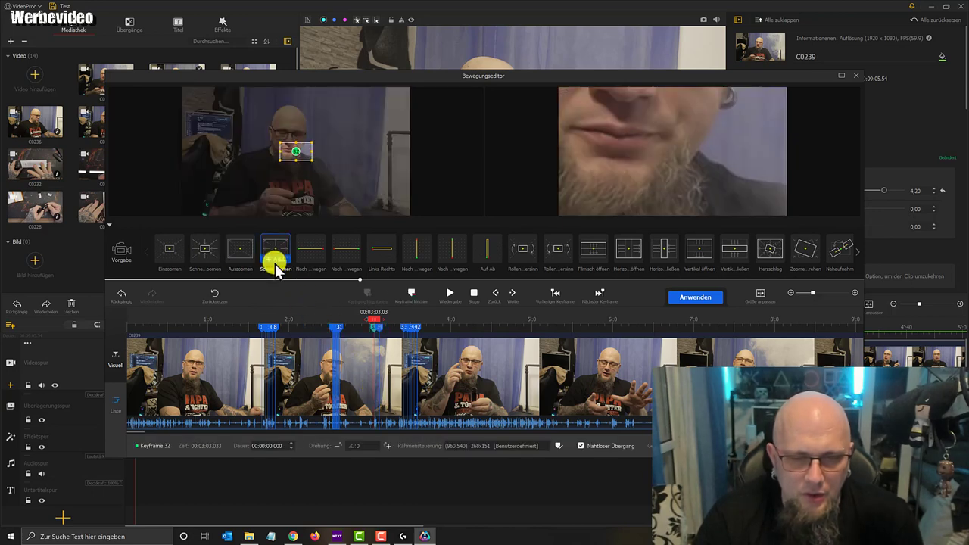
- Play the clip around the added motion presets to check them, and close the motion editor, saving the clip's changes
{"action": "left_click", "coordinate": [242, 319]}
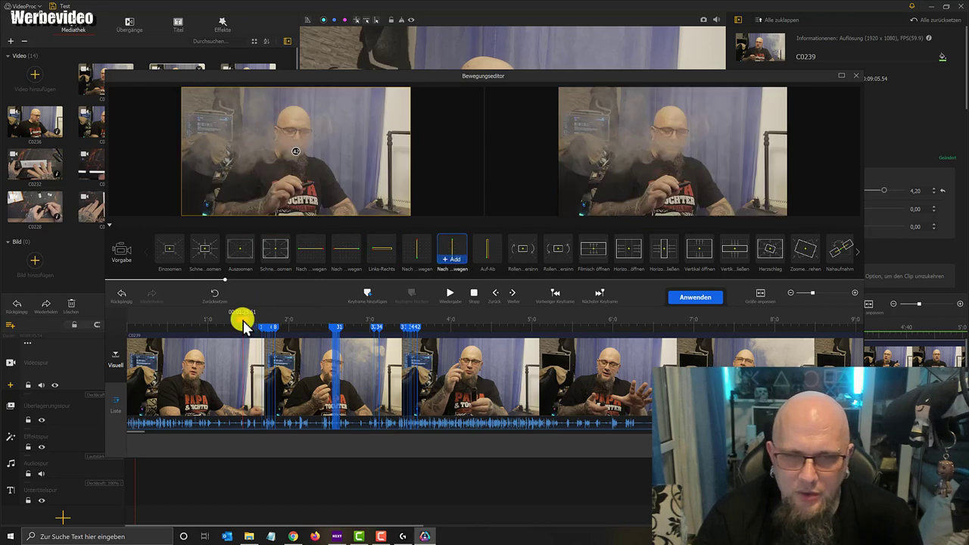
{"action": "left_click", "coordinate": [448, 295]}
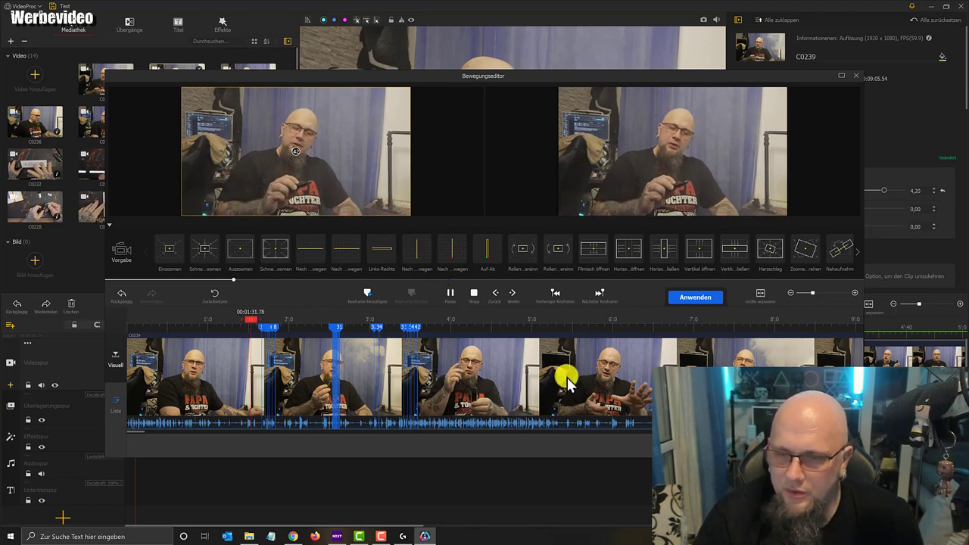
{"action": "left_click", "coordinate": [624, 425]}
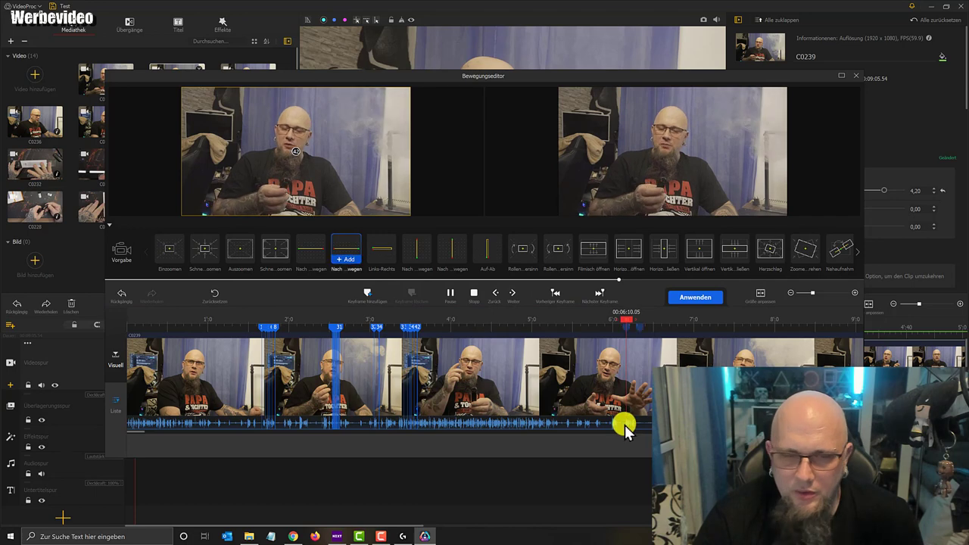
{"action": "left_click", "coordinate": [257, 328]}
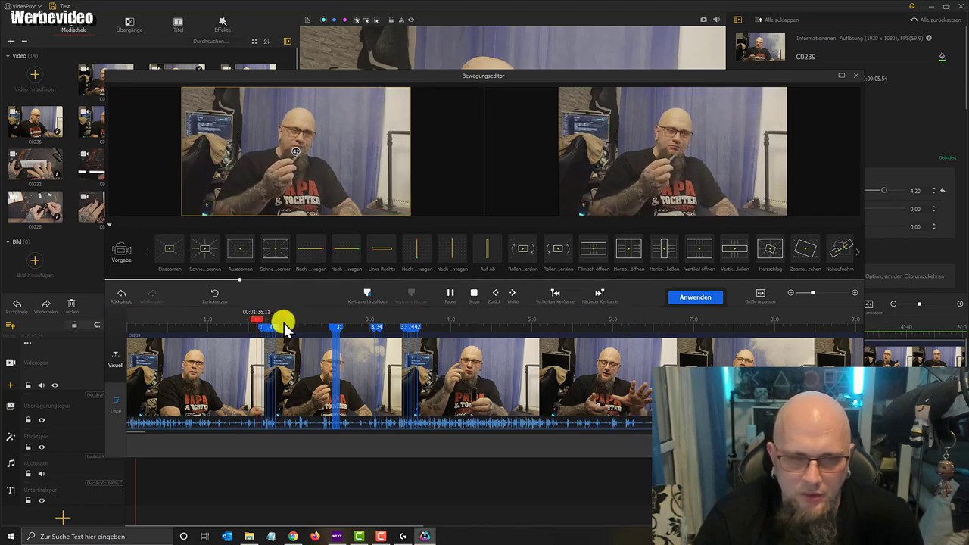
{"action": "left_click", "coordinate": [447, 296]}
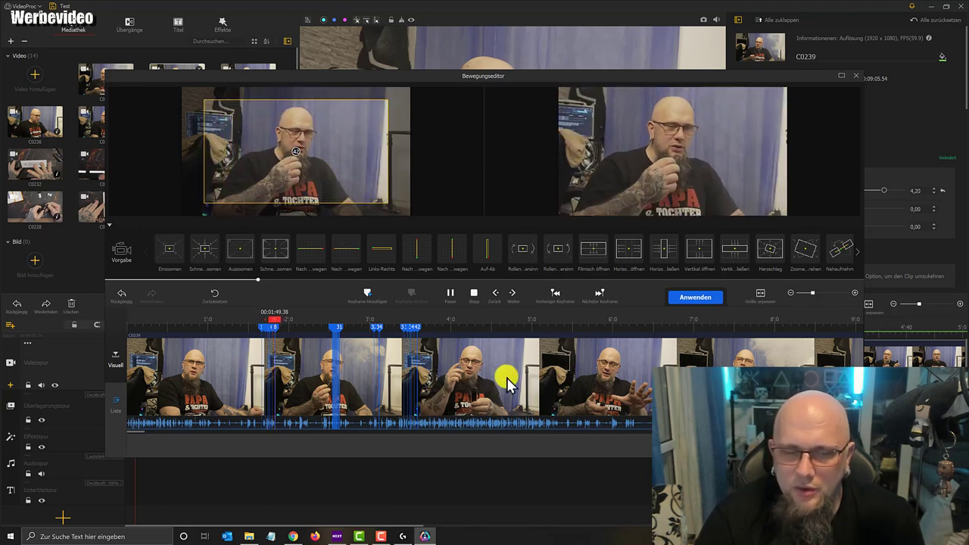
{"action": "left_click", "coordinate": [322, 328]}
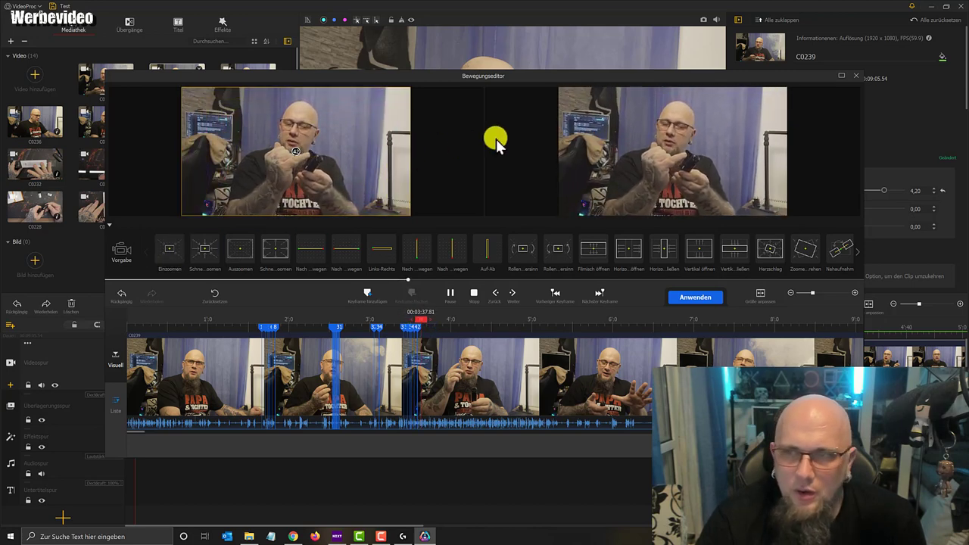
{"action": "left_click", "coordinate": [855, 76]}
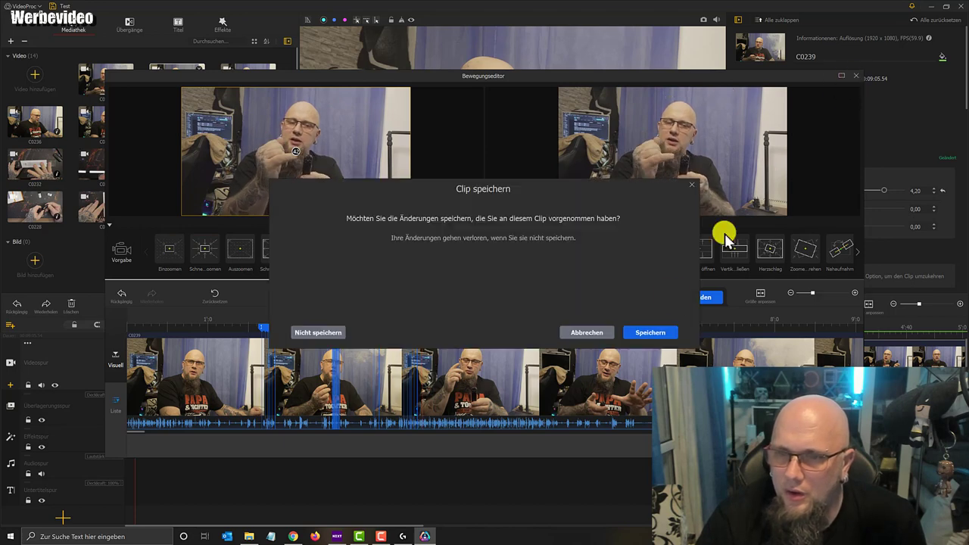
{"action": "left_click", "coordinate": [642, 335]}
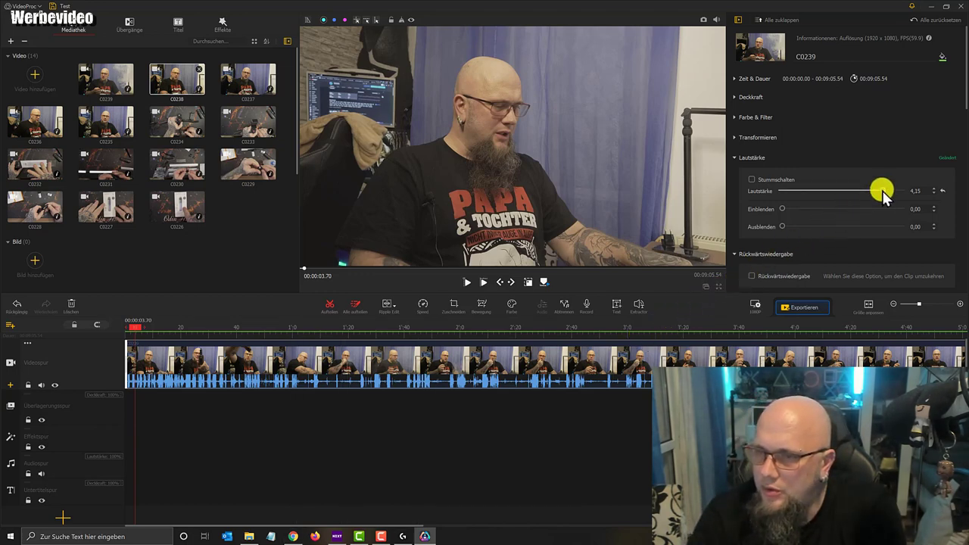
- Try a volume of 0.62 on clip C0239 in playback, raise it to 1.91 and replay the clip from near its start
{"action": "left_click_drag", "start_coordinate": [882, 193], "coordinate": [819, 197]}
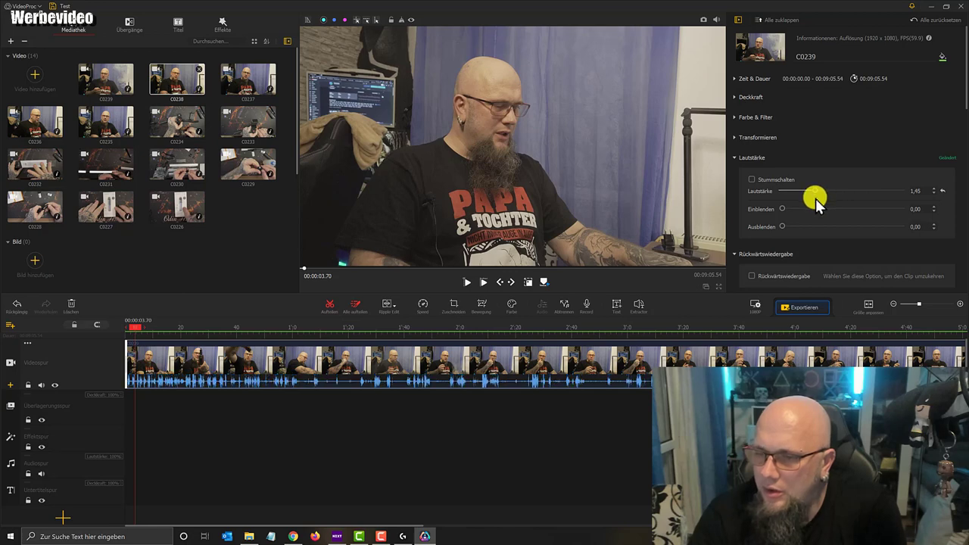
{"action": "left_click_drag", "start_coordinate": [815, 197], "coordinate": [795, 199]}
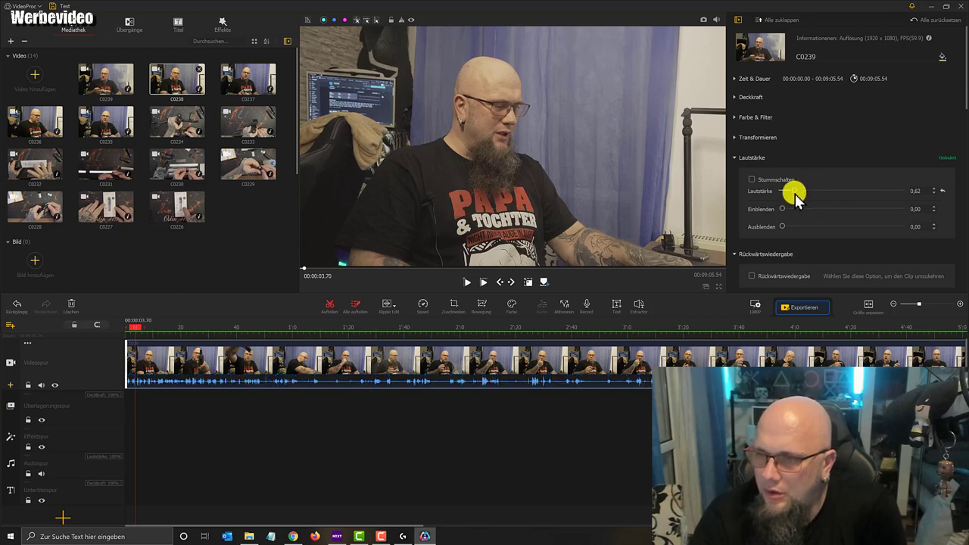
{"action": "left_click", "coordinate": [469, 281]}
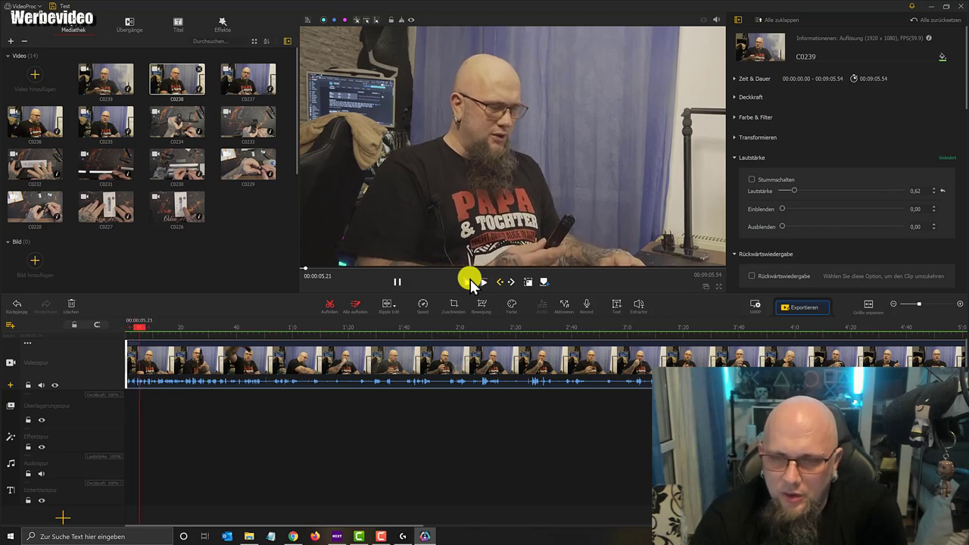
{"action": "left_click_drag", "start_coordinate": [798, 189], "coordinate": [827, 191]}
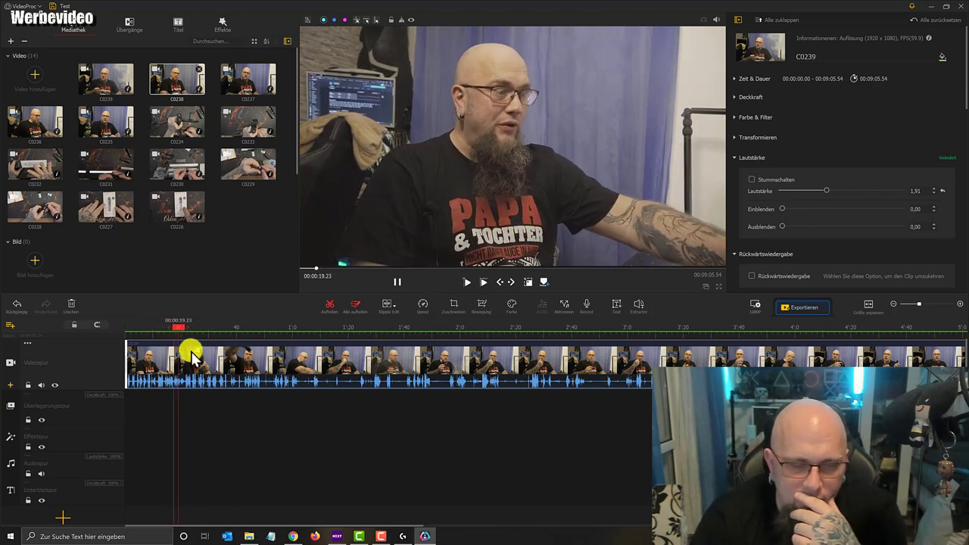
{"action": "left_click_drag", "start_coordinate": [181, 329], "coordinate": [119, 328]}
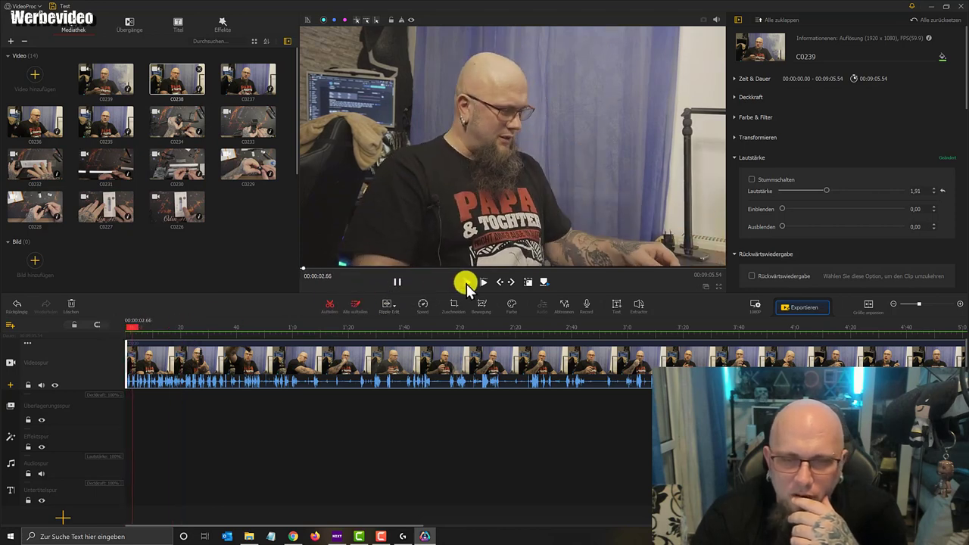
- In the clip's speed editor, bend the custom curve above 2X at 00:02:16.38 and below half speed at 00:04:32.76
{"action": "left_click", "coordinate": [424, 309]}
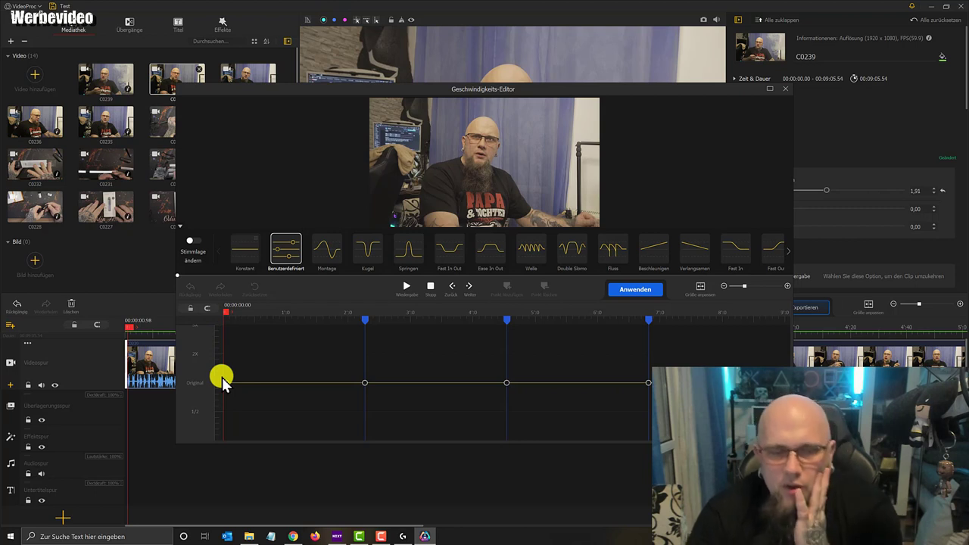
{"action": "left_click_drag", "start_coordinate": [364, 384], "coordinate": [320, 320]}
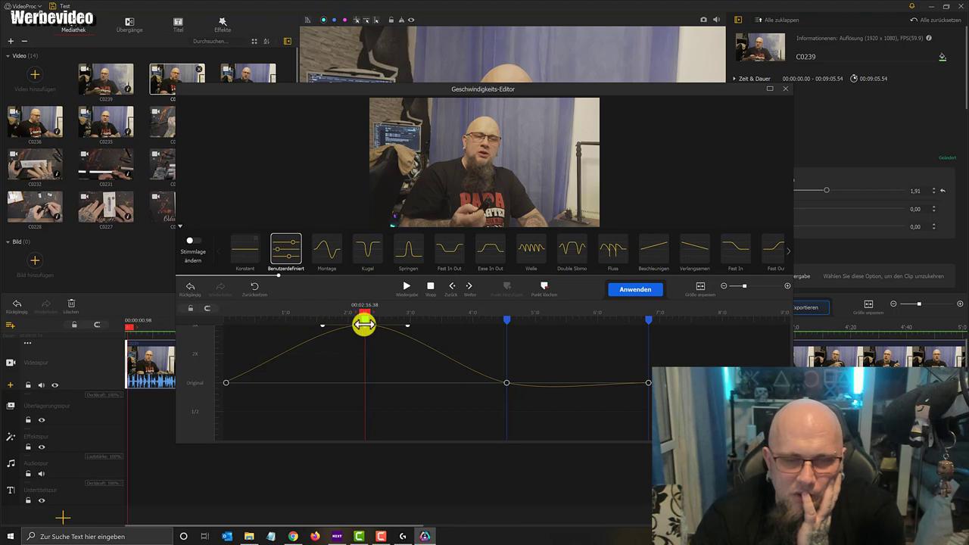
{"action": "left_click_drag", "start_coordinate": [363, 333], "coordinate": [214, 327]}
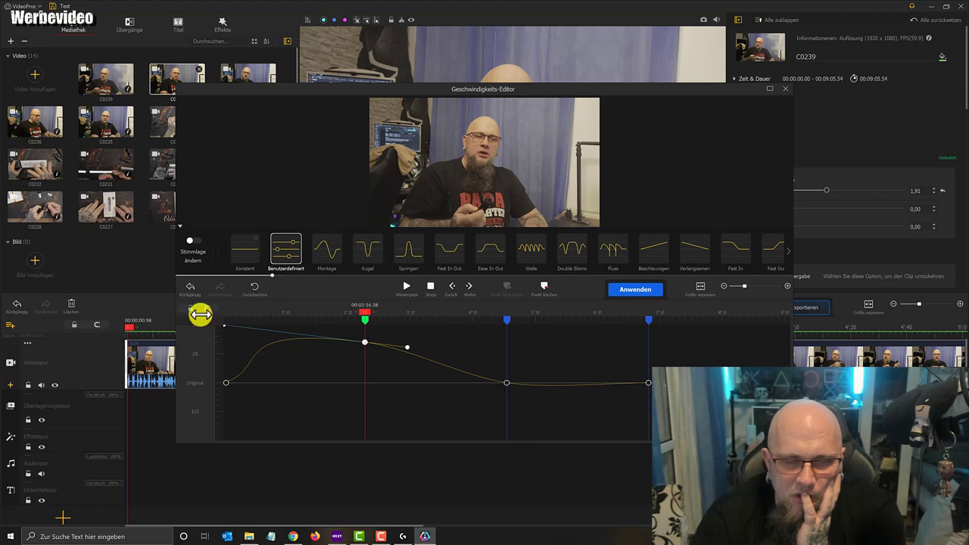
{"action": "mouse_move", "coordinate": [407, 350]}
{"action": "left_mouse_down"}
{"action": "mouse_move", "coordinate": [379, 331]}
{"action": "mouse_move", "coordinate": [389, 342]}
{"action": "mouse_move", "coordinate": [385, 366]}
{"action": "mouse_move", "coordinate": [390, 352]}
{"action": "left_mouse_up"}
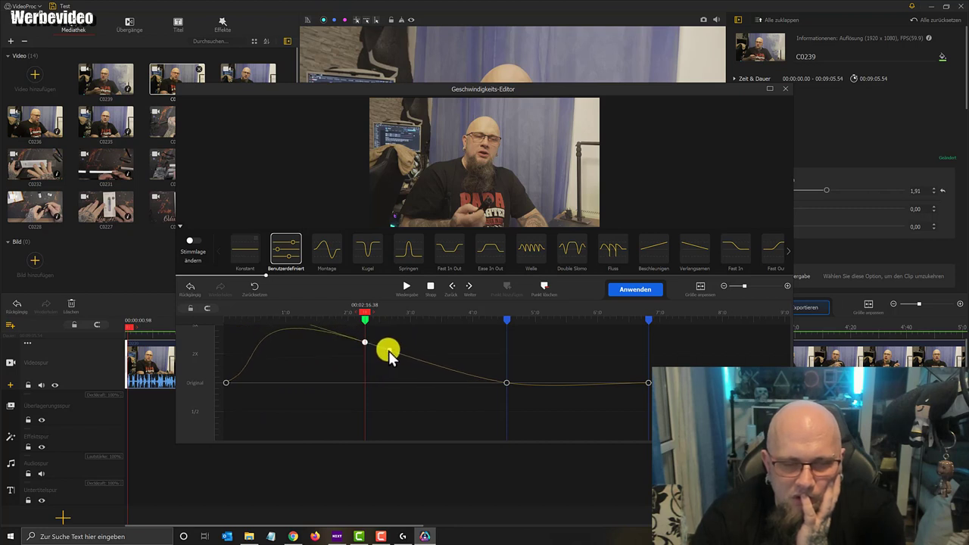
{"action": "left_click_drag", "start_coordinate": [366, 350], "coordinate": [354, 339]}
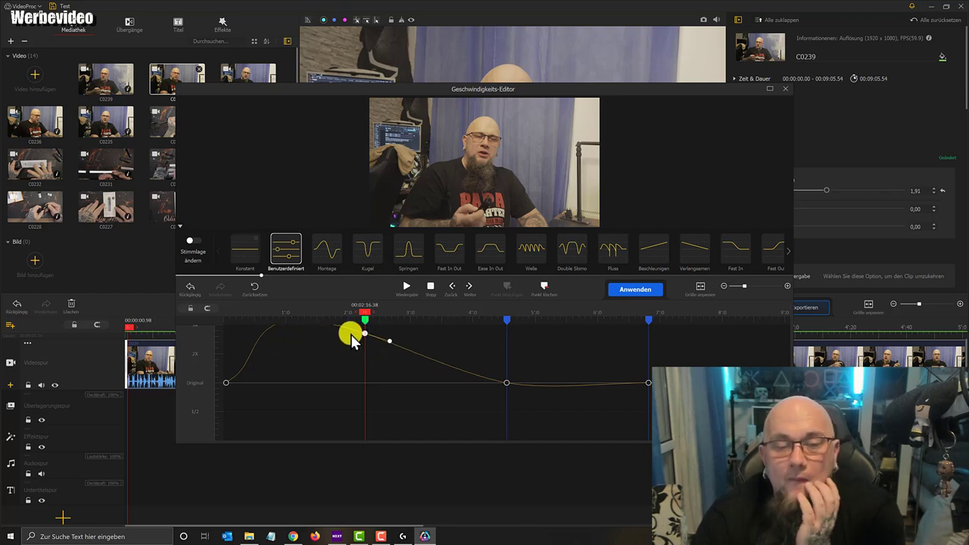
{"action": "left_click", "coordinate": [506, 383]}
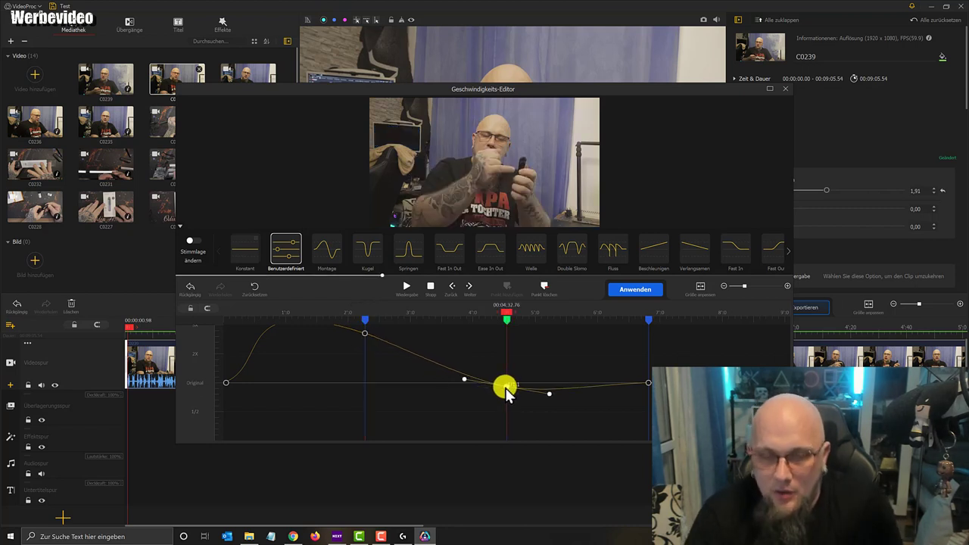
{"action": "left_click_drag", "start_coordinate": [507, 390], "coordinate": [501, 471]}
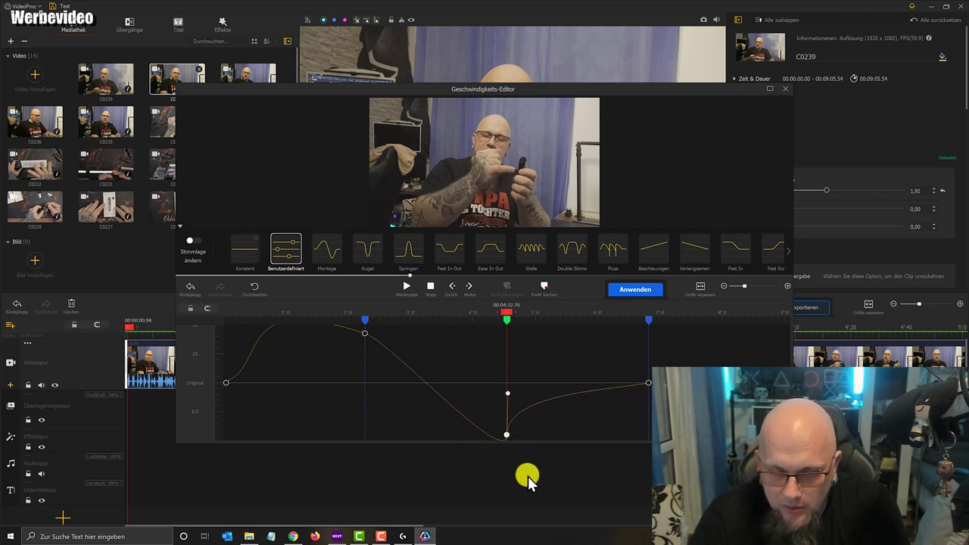
- Preview and apply the speed curve, and play the clip on the timeline to check the speed change
{"action": "left_click", "coordinate": [407, 286]}
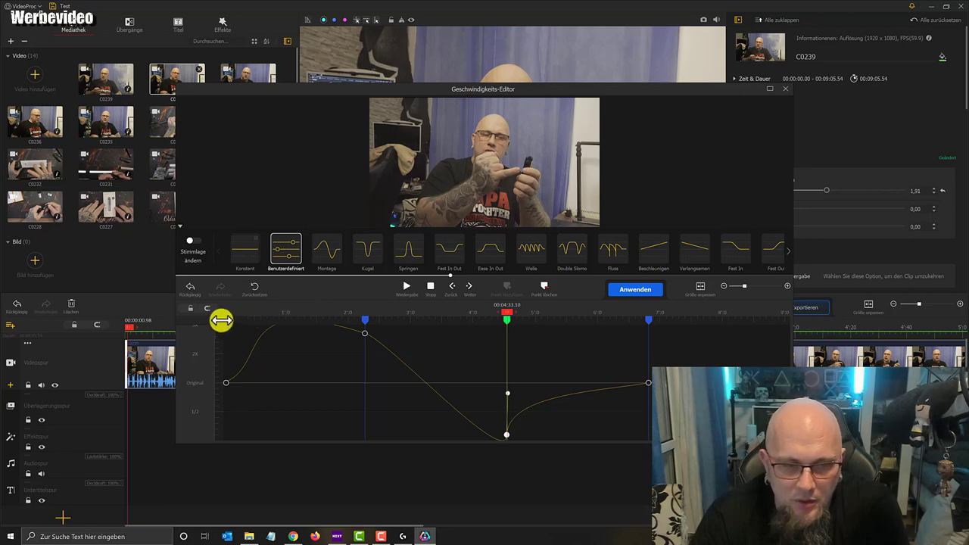
{"action": "left_click", "coordinate": [613, 290]}
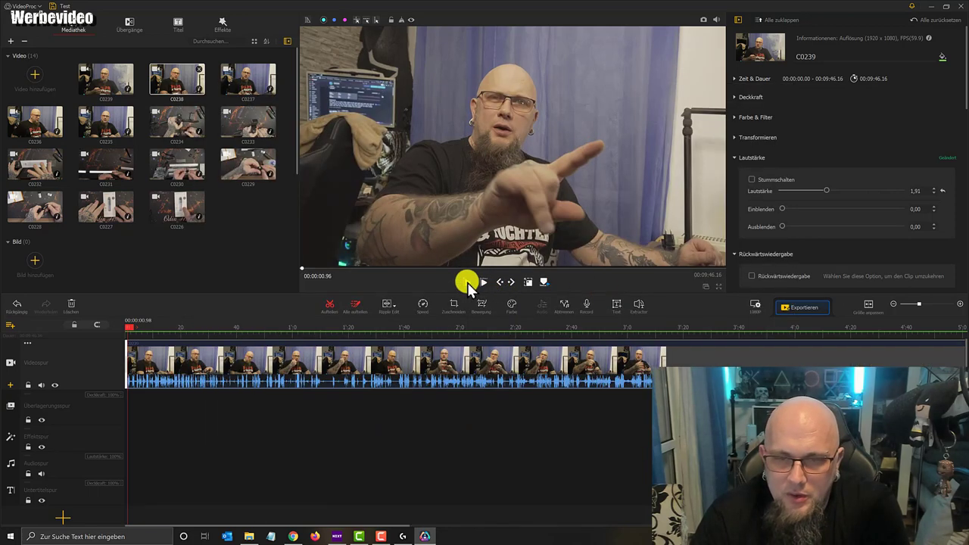
{"action": "left_click", "coordinate": [466, 282]}
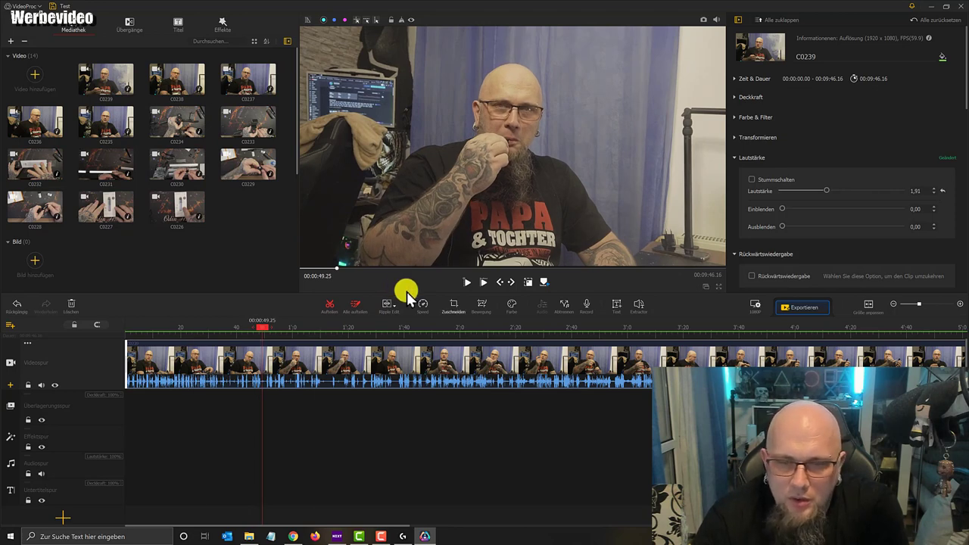
- In clip C0239's speed editor, lower the curve point at 00:02:16.38 below 1/3 speed and steepen the curve leading down to it
{"action": "left_click", "coordinate": [427, 305]}
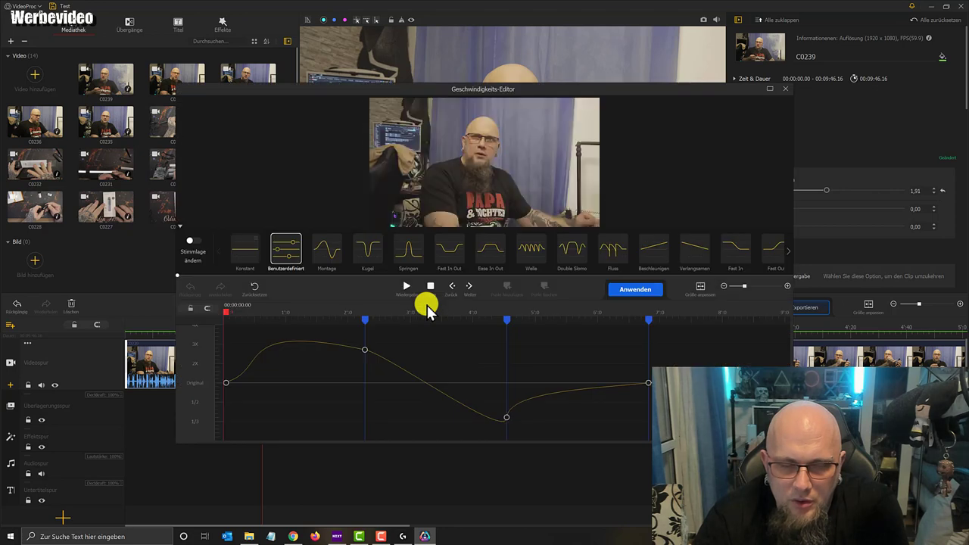
{"action": "left_click", "coordinate": [367, 351]}
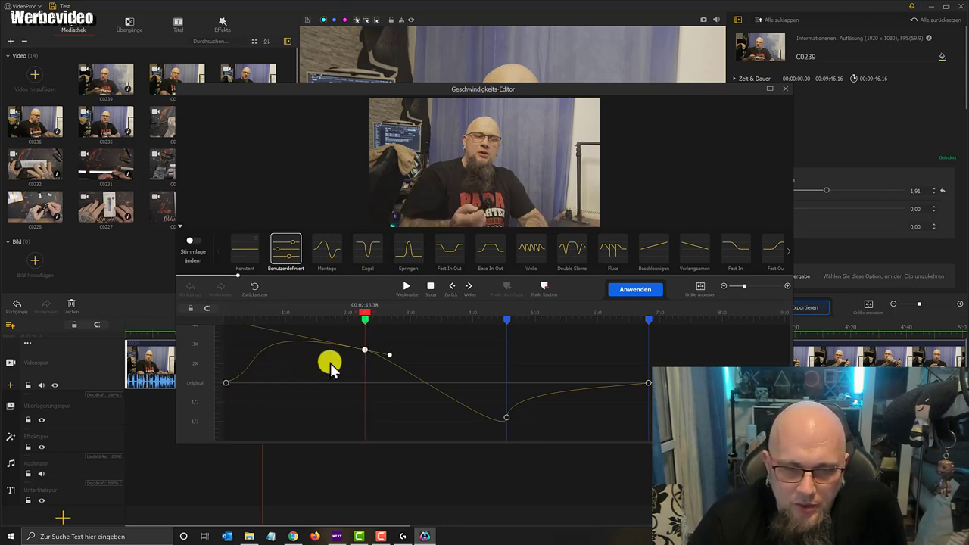
{"action": "left_click_drag", "start_coordinate": [365, 350], "coordinate": [330, 477]}
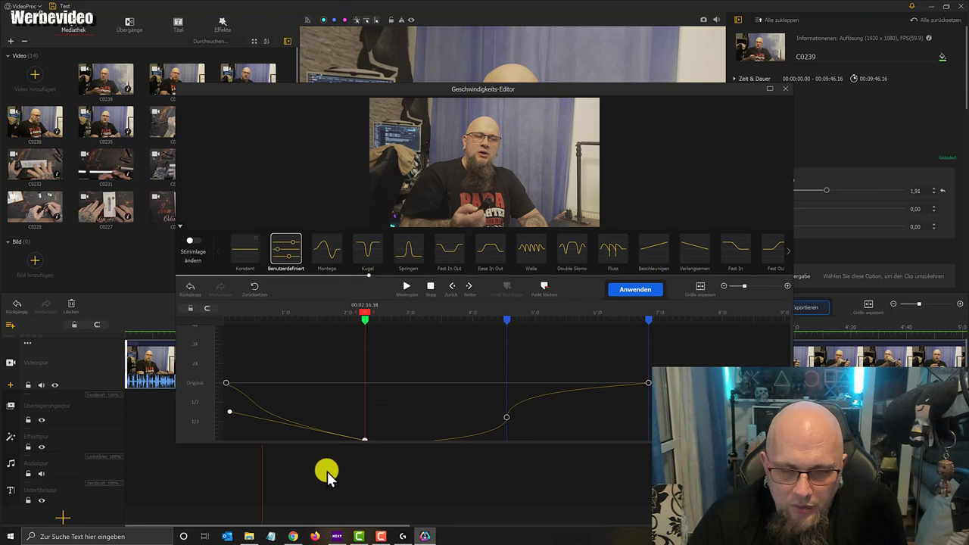
{"action": "left_click_drag", "start_coordinate": [230, 412], "coordinate": [214, 446]}
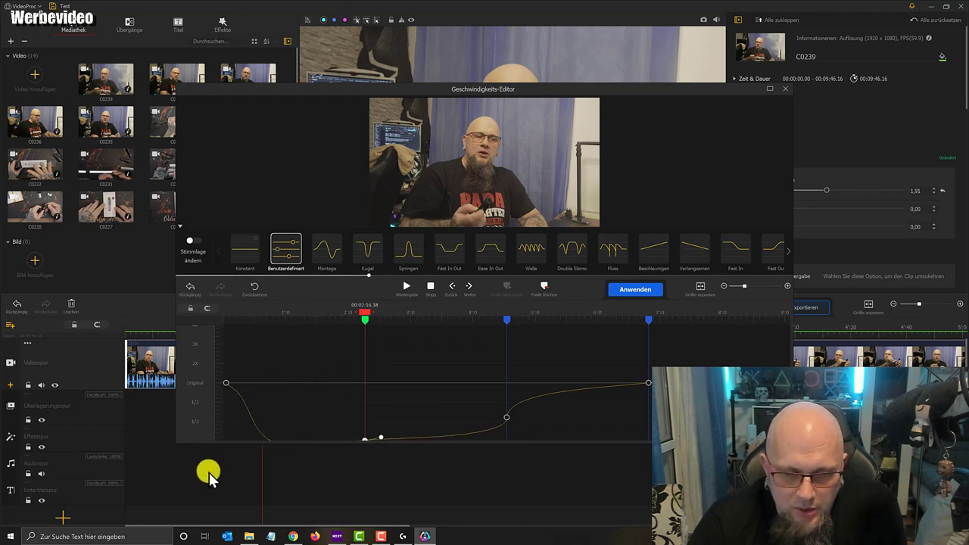
{"action": "mouse_move", "coordinate": [209, 500]}
{"action": "left_mouse_down"}
{"action": "mouse_move", "coordinate": [227, 535]}
{"action": "mouse_move", "coordinate": [341, 539]}
{"action": "mouse_move", "coordinate": [288, 526]}
{"action": "mouse_move", "coordinate": [215, 483]}
{"action": "left_mouse_up"}
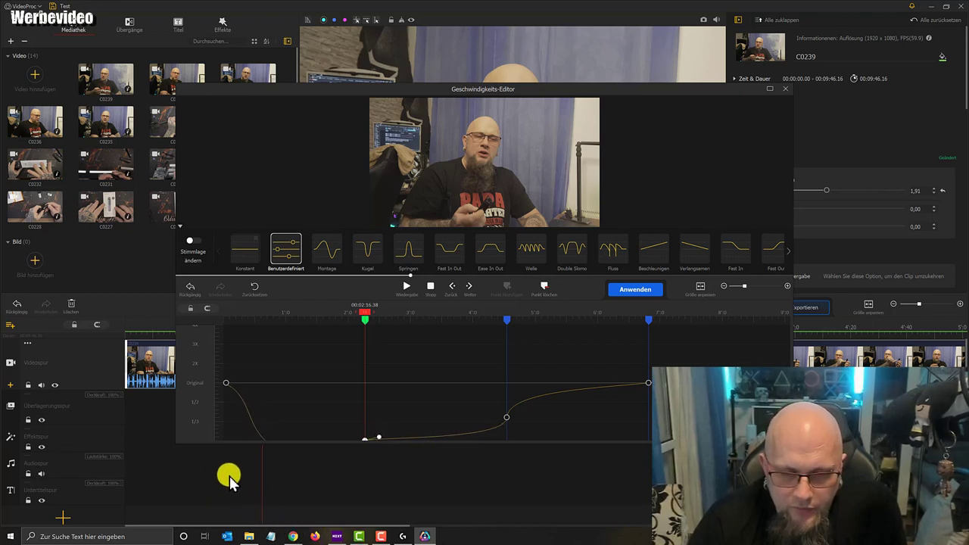
- Raise the speed curve point at 00:04:32.76 to 3.6 and round the curve through that point with its handle
{"action": "mouse_move", "coordinate": [506, 417]}
{"action": "left_mouse_down"}
{"action": "mouse_move", "coordinate": [502, 379]}
{"action": "mouse_move", "coordinate": [454, 337]}
{"action": "left_mouse_up"}
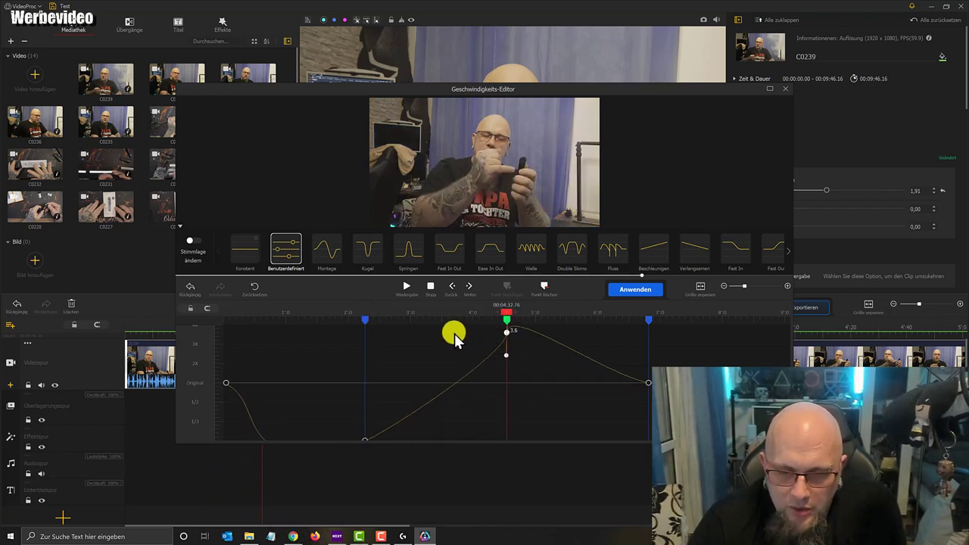
{"action": "left_click_drag", "start_coordinate": [505, 356], "coordinate": [465, 283]}
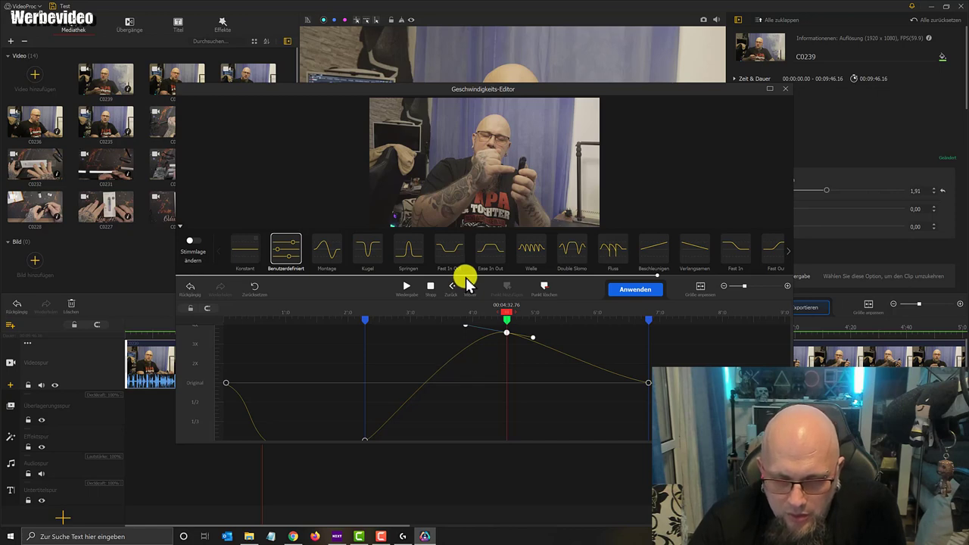
{"action": "left_click_drag", "start_coordinate": [468, 285], "coordinate": [467, 285]}
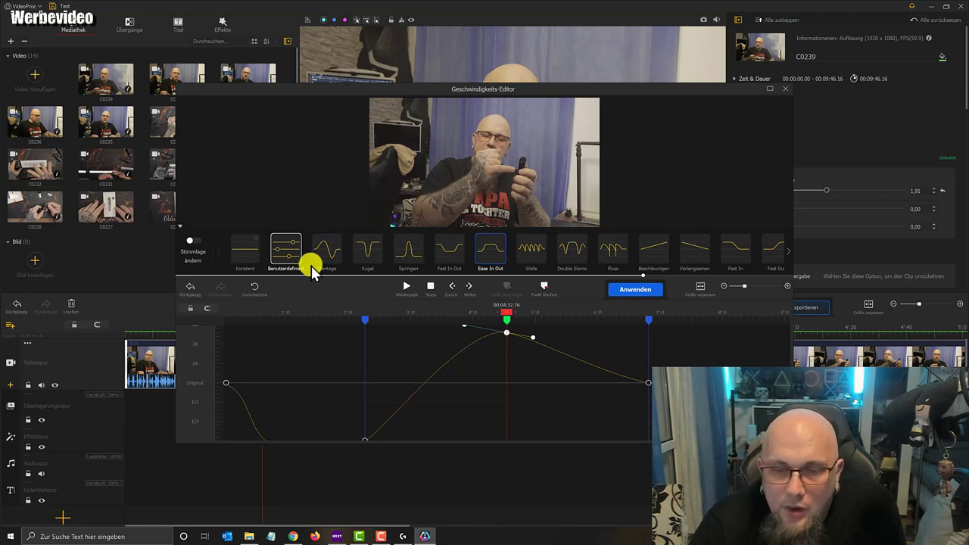
- Apply the reshaped speed curve and play clip C0239 from its start to check it
{"action": "left_click", "coordinate": [622, 294]}
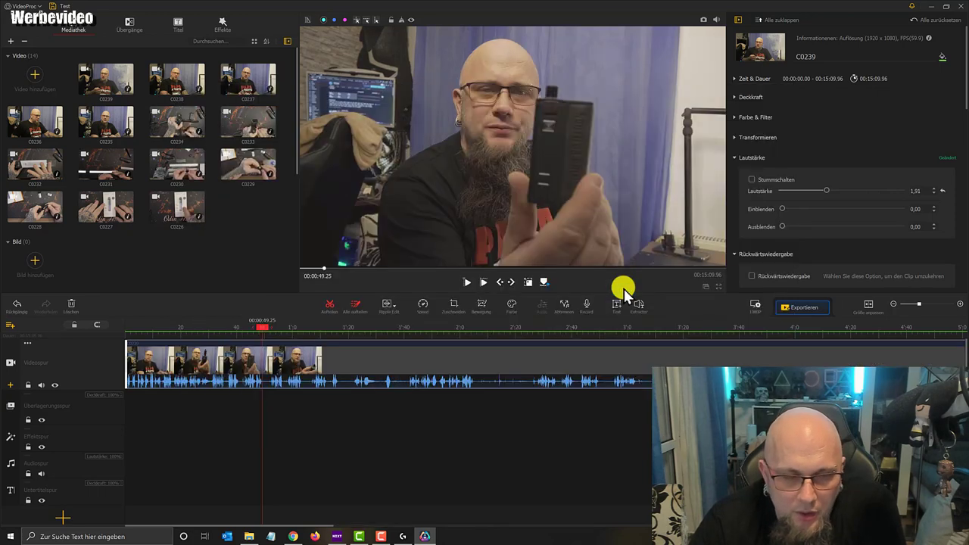
{"action": "left_click_drag", "start_coordinate": [266, 328], "coordinate": [112, 325]}
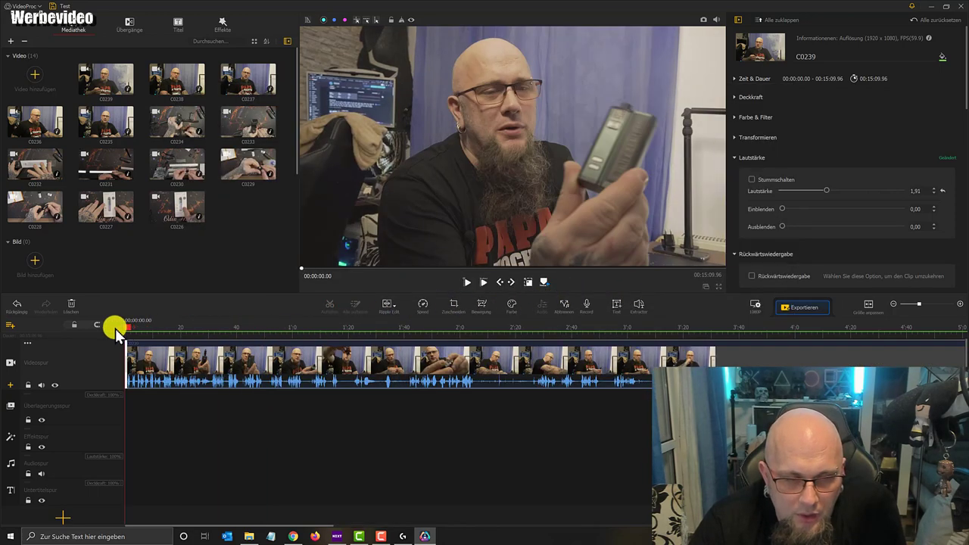
{"action": "key", "text": "space"}
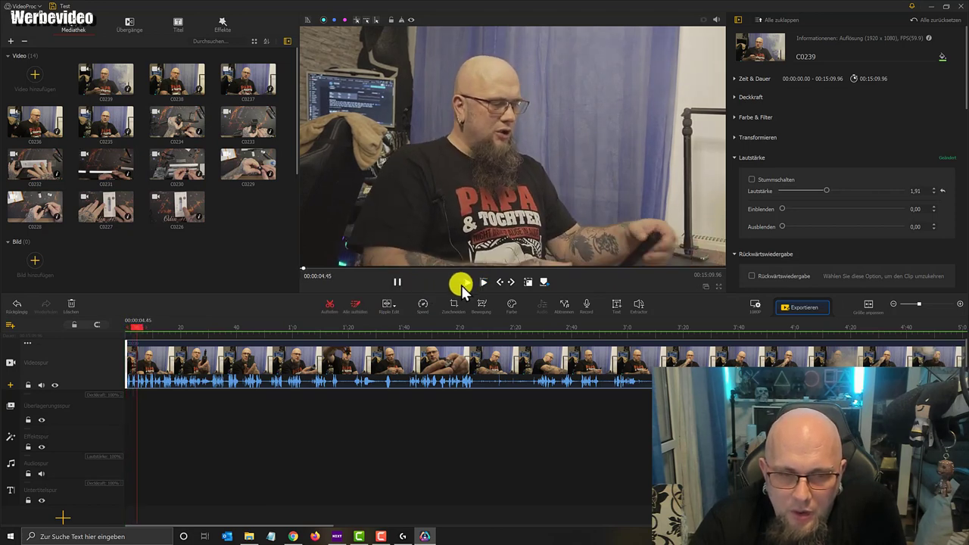
- In the clip's speed editor, raise the curve's start point well above original speed and deepen the dip before 00:02:16.38
{"action": "left_click", "coordinate": [427, 306]}
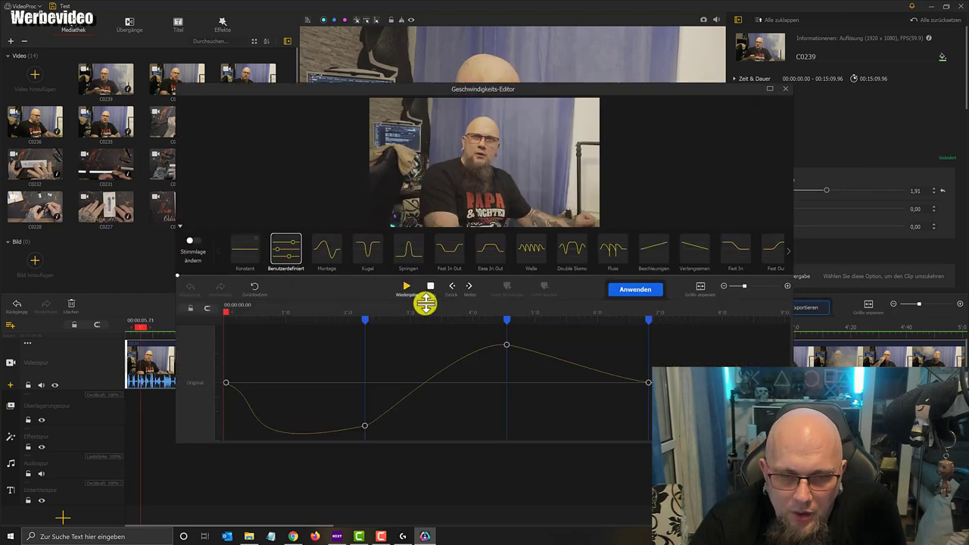
{"action": "left_click_drag", "start_coordinate": [228, 383], "coordinate": [229, 316]}
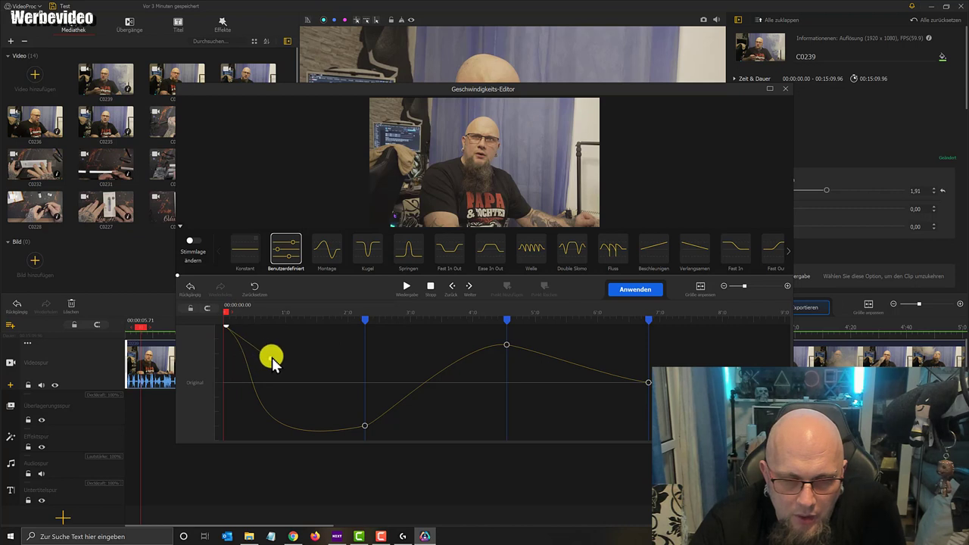
{"action": "left_click_drag", "start_coordinate": [271, 358], "coordinate": [224, 371]}
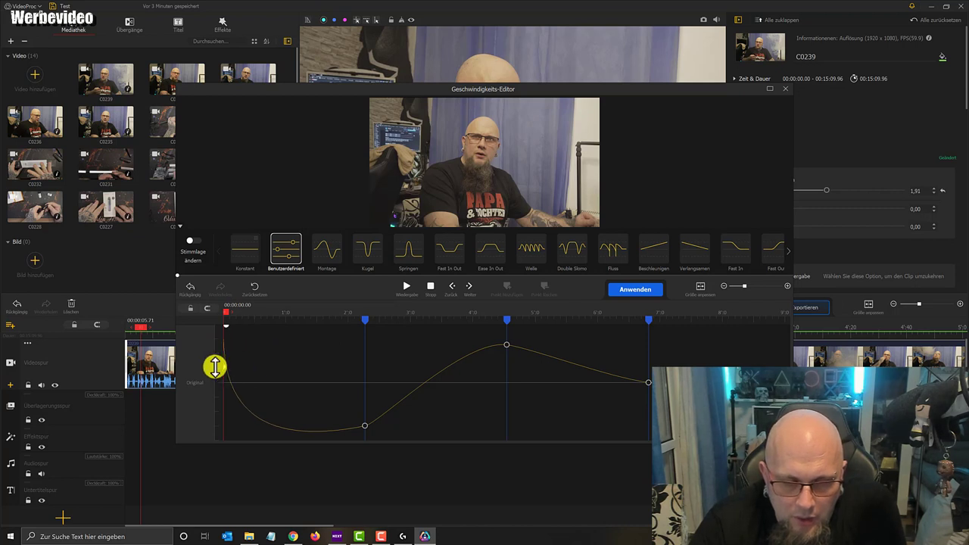
{"action": "left_click", "coordinate": [364, 425]}
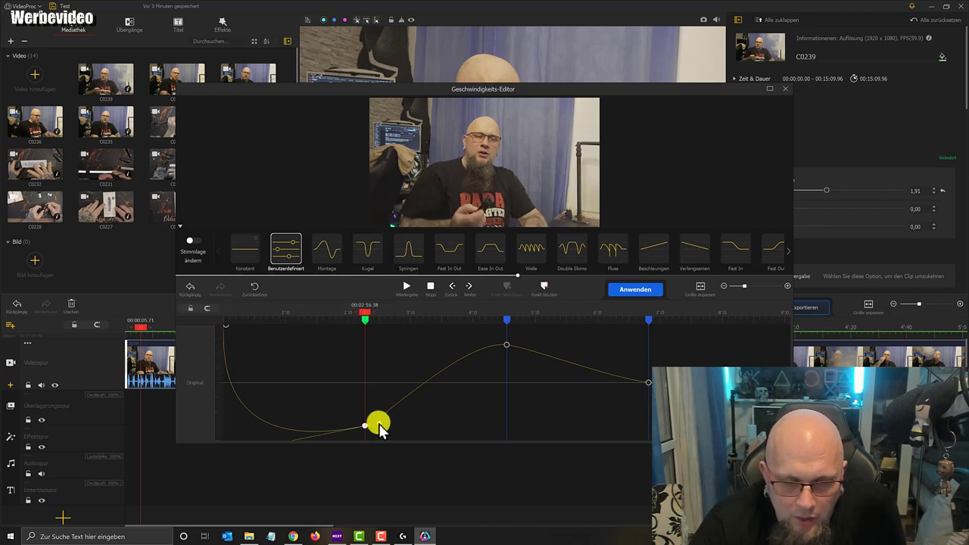
{"action": "mouse_move", "coordinate": [378, 424]}
{"action": "left_mouse_down"}
{"action": "mouse_move", "coordinate": [387, 419]}
{"action": "mouse_move", "coordinate": [371, 389]}
{"action": "mouse_move", "coordinate": [389, 414]}
{"action": "left_mouse_up"}
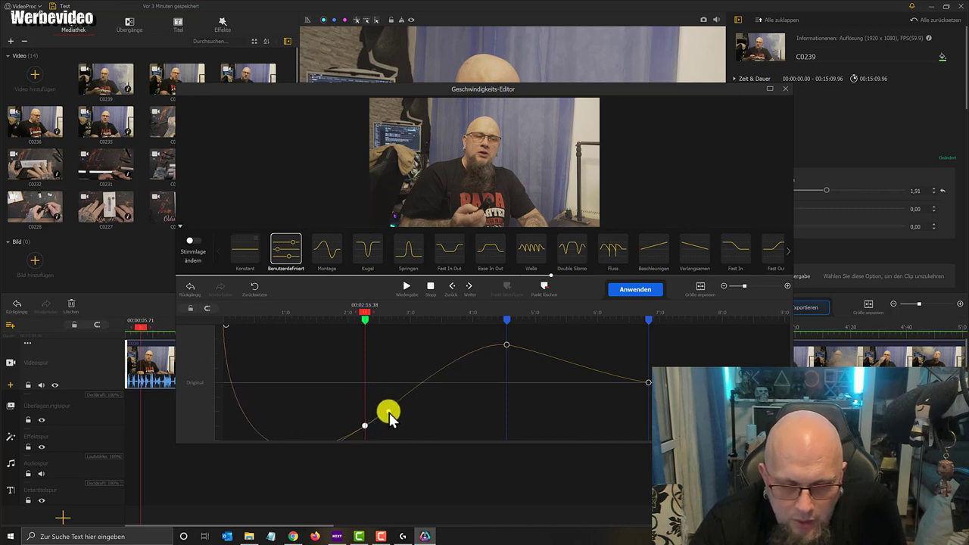
- Apply the new speed curve, play the clip to check it and return the playhead to 00:00:03.13
{"action": "left_click", "coordinate": [616, 294]}
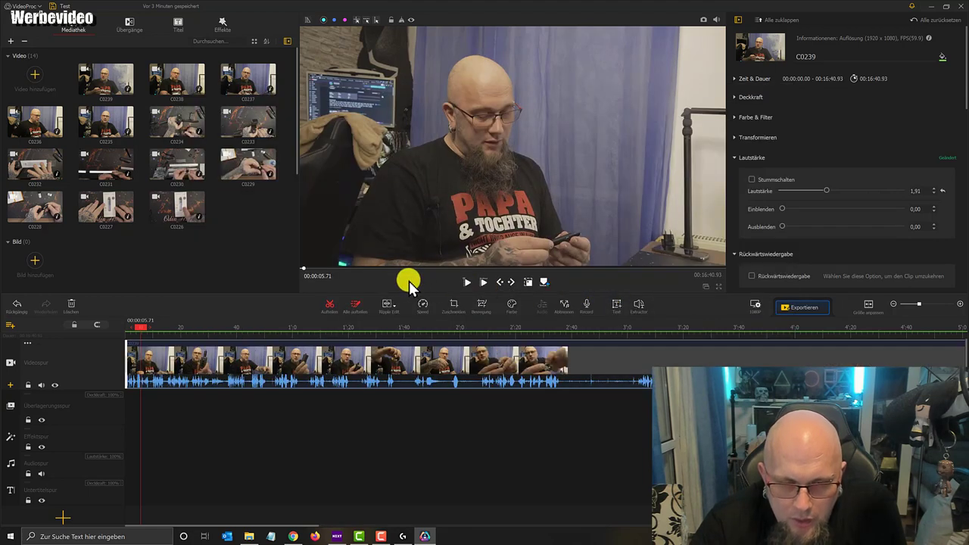
{"action": "left_click", "coordinate": [469, 286]}
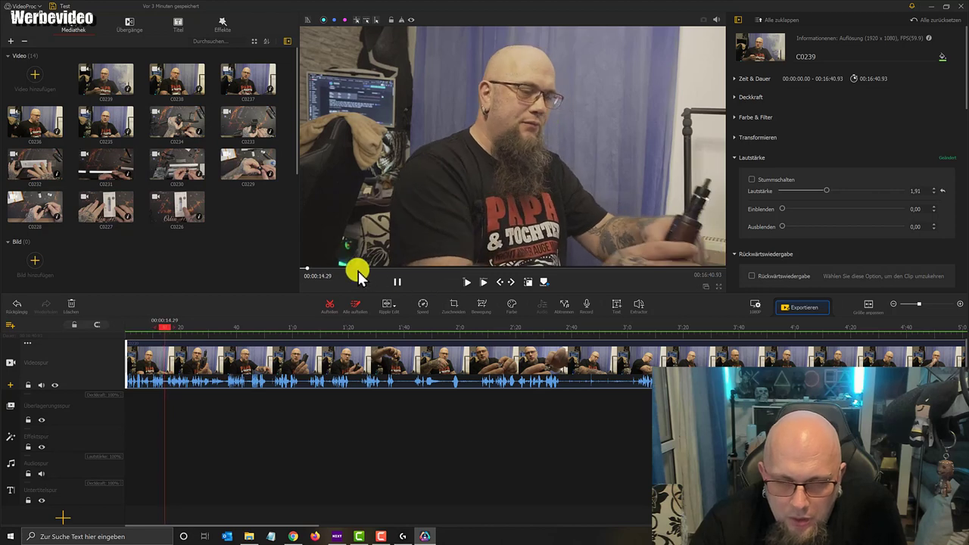
{"action": "left_click_drag", "start_coordinate": [349, 269], "coordinate": [302, 267]}
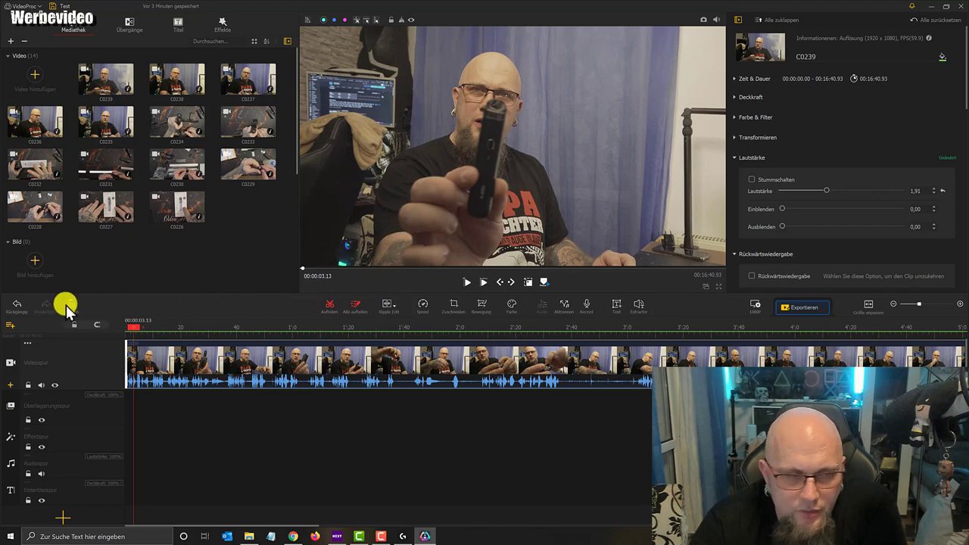
- Undo the recent speed, volume and other edits back to the Matrix 2 effect, and redo the effect's removal
{"action": "left_click", "coordinate": [11, 309]}
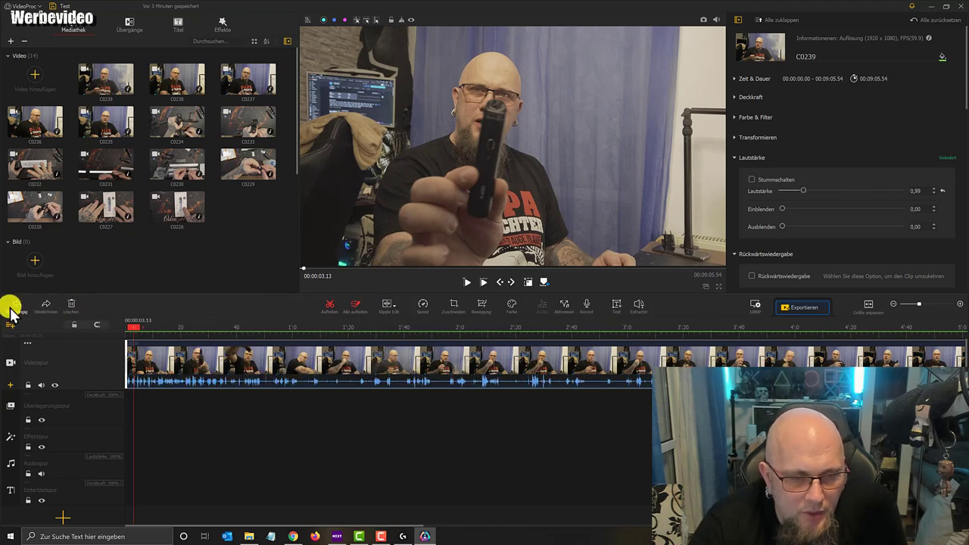
{"action": "left_click", "coordinate": [11, 309]}
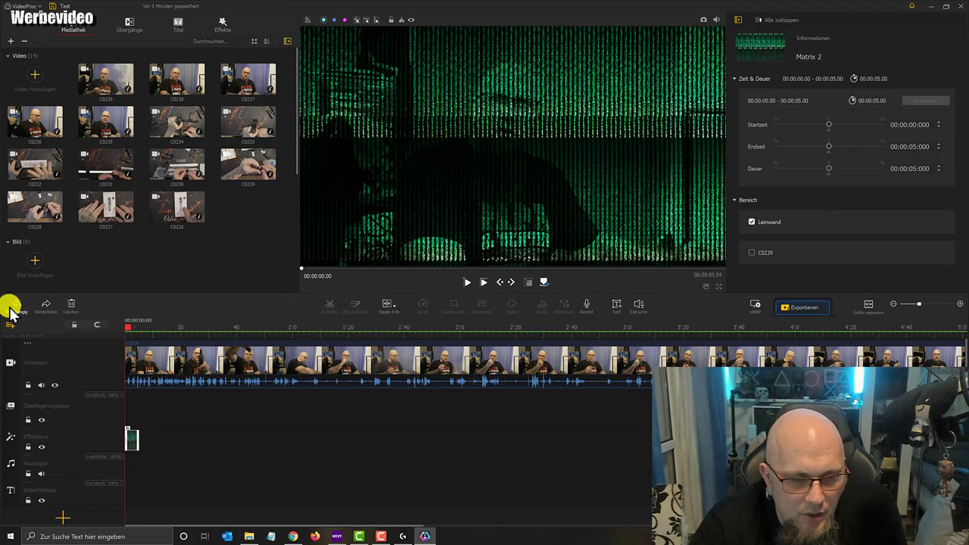
{"action": "left_click", "coordinate": [39, 310]}
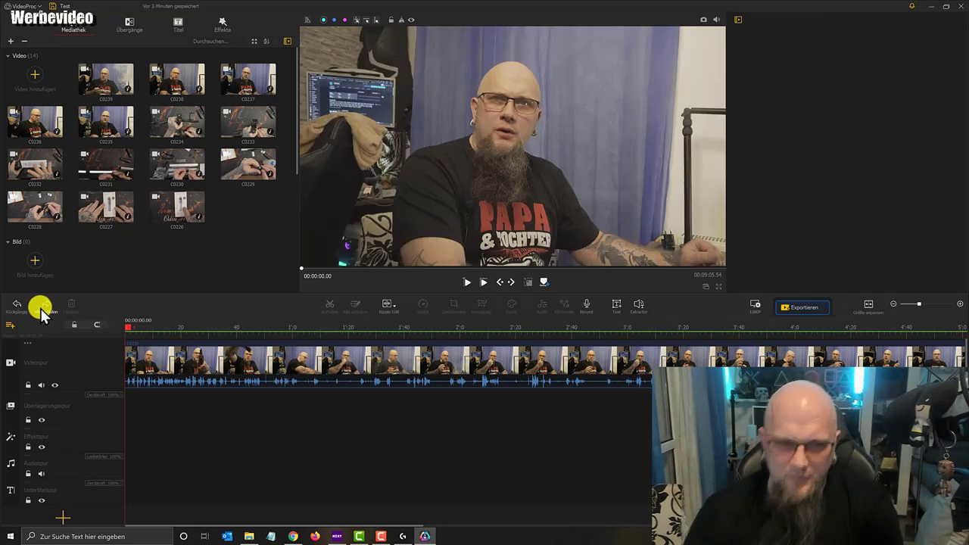
- Choose the Ripple Edit mode, try trimming the start of clip C0239 and place the playhead at 00:00:22.78
{"action": "left_click", "coordinate": [384, 305]}
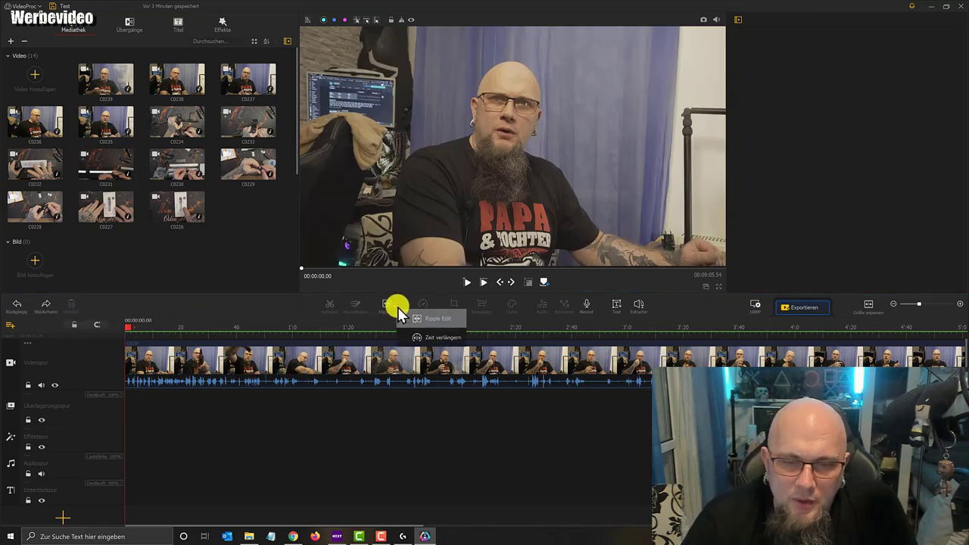
{"action": "left_click", "coordinate": [435, 318]}
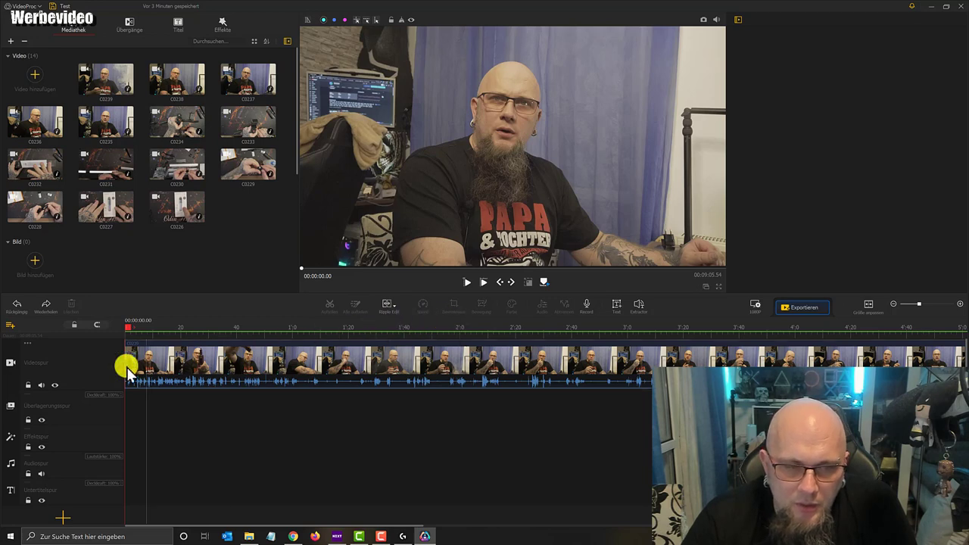
{"action": "left_click_drag", "start_coordinate": [126, 368], "coordinate": [255, 371]}
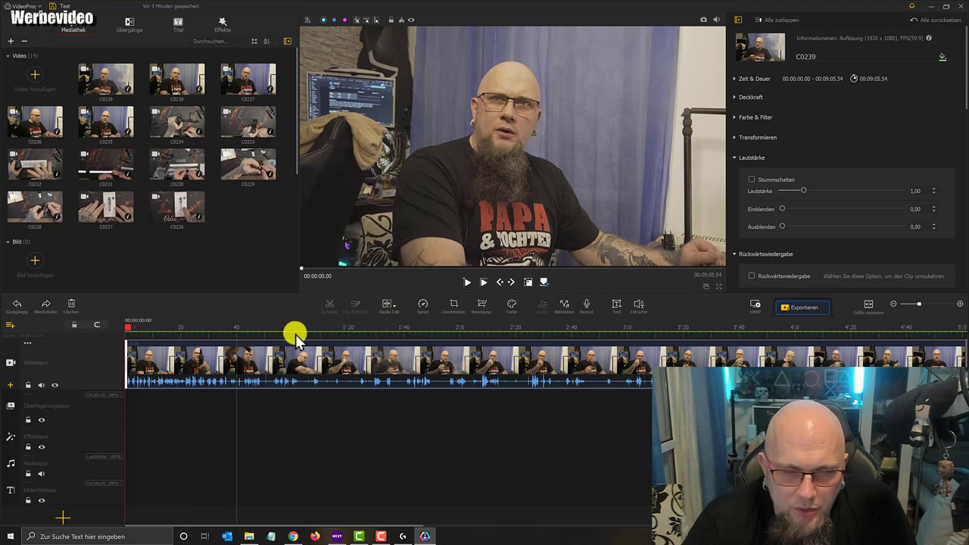
{"action": "left_click_drag", "start_coordinate": [211, 356], "coordinate": [190, 365]}
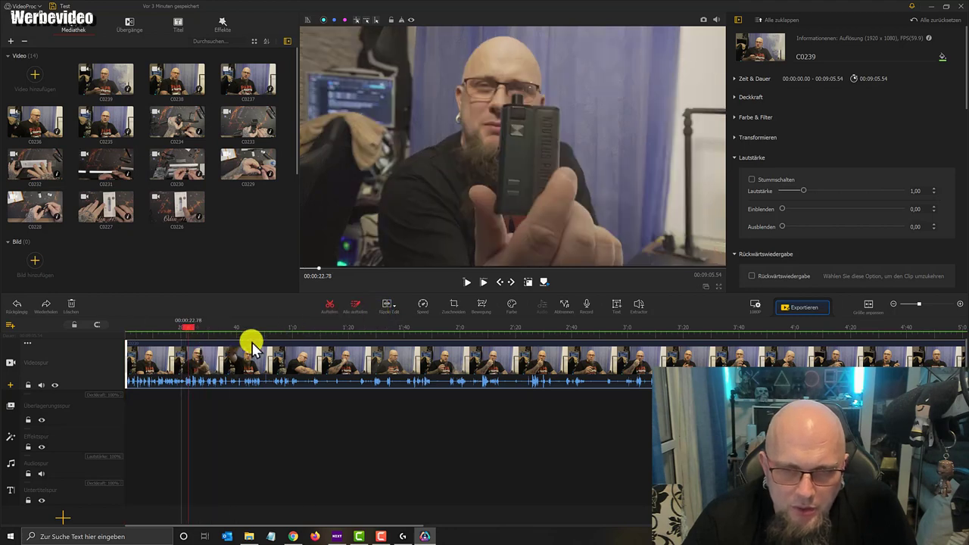
- Switch the edit mode to Zeit verlängern and move clip C0239's start edge inward to shorten its duration to 00:08:40.32
{"action": "left_click", "coordinate": [385, 307]}
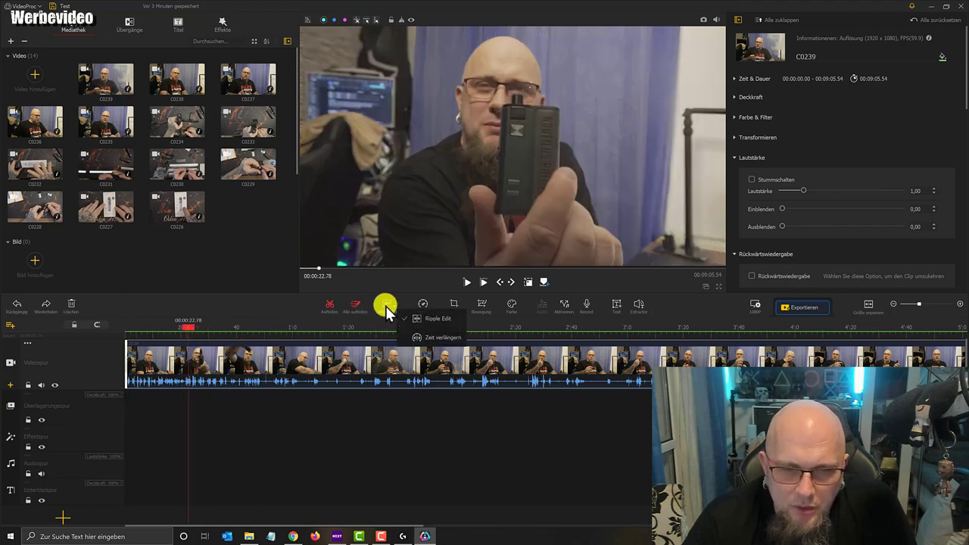
{"action": "left_click", "coordinate": [429, 340]}
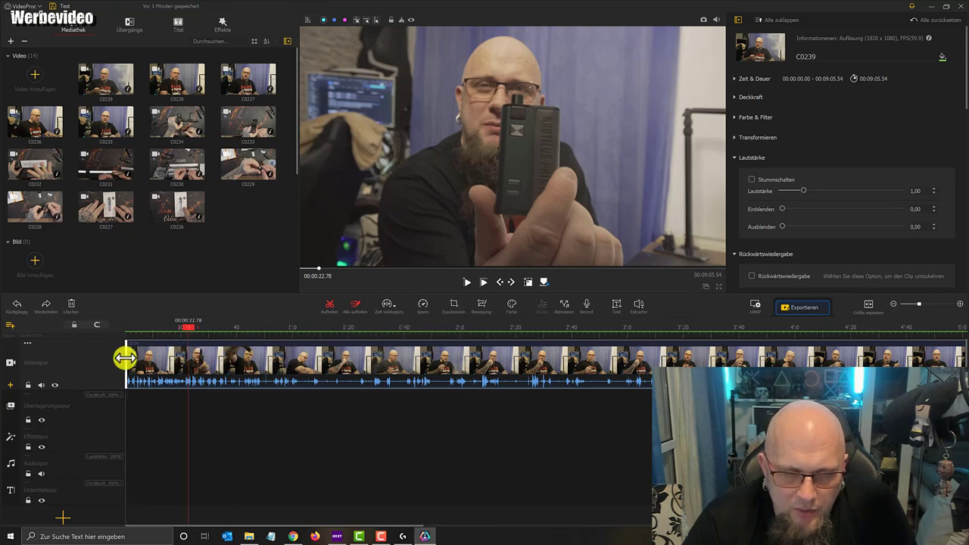
{"action": "left_click_drag", "start_coordinate": [126, 356], "coordinate": [147, 361]}
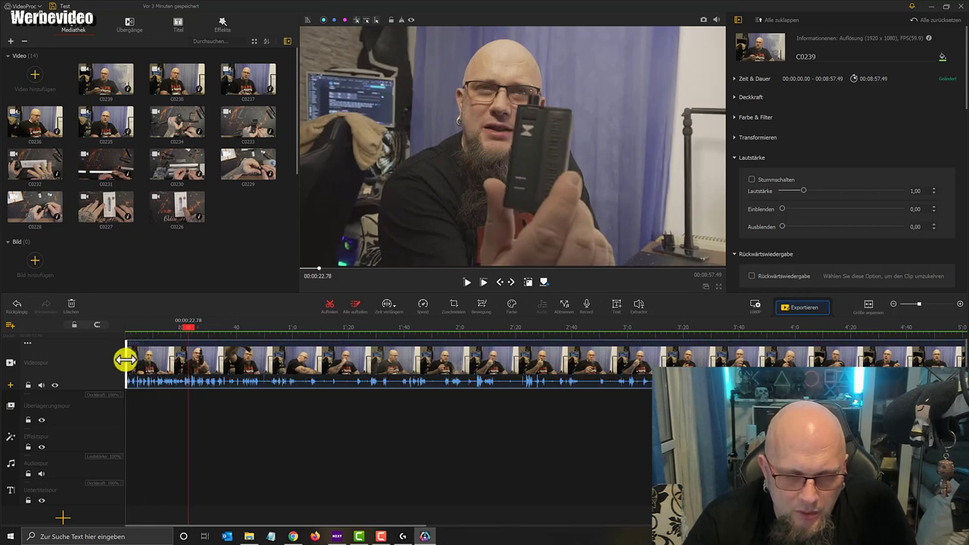
{"action": "left_click_drag", "start_coordinate": [125, 361], "coordinate": [173, 359]}
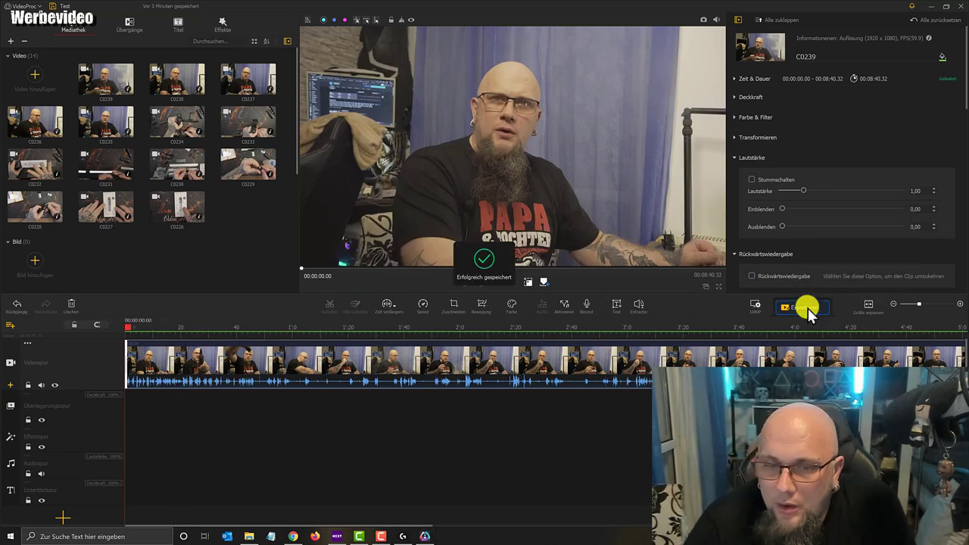
- Open the export settings, look through the output formats while keeping MP4, and close the source files' properties window
{"action": "left_click", "coordinate": [805, 307]}
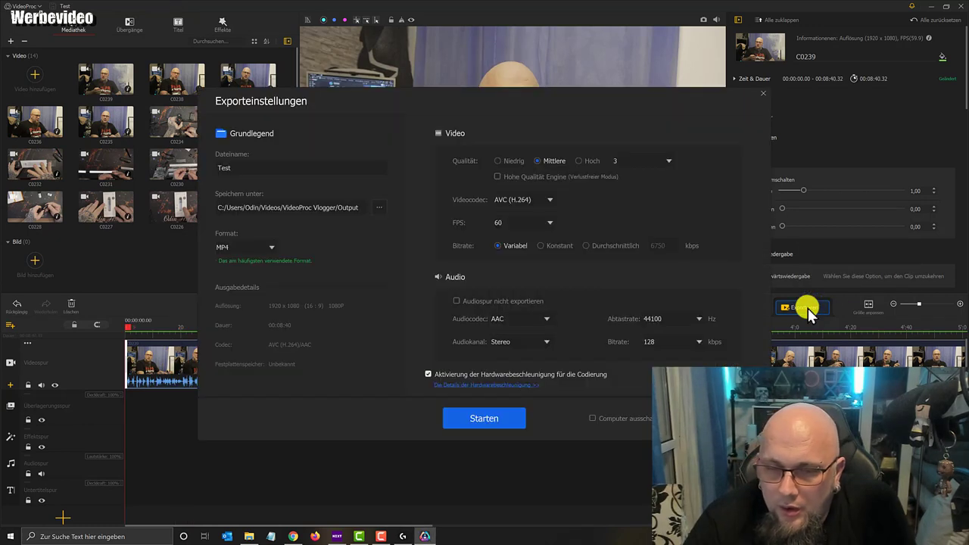
{"action": "left_click", "coordinate": [244, 249]}
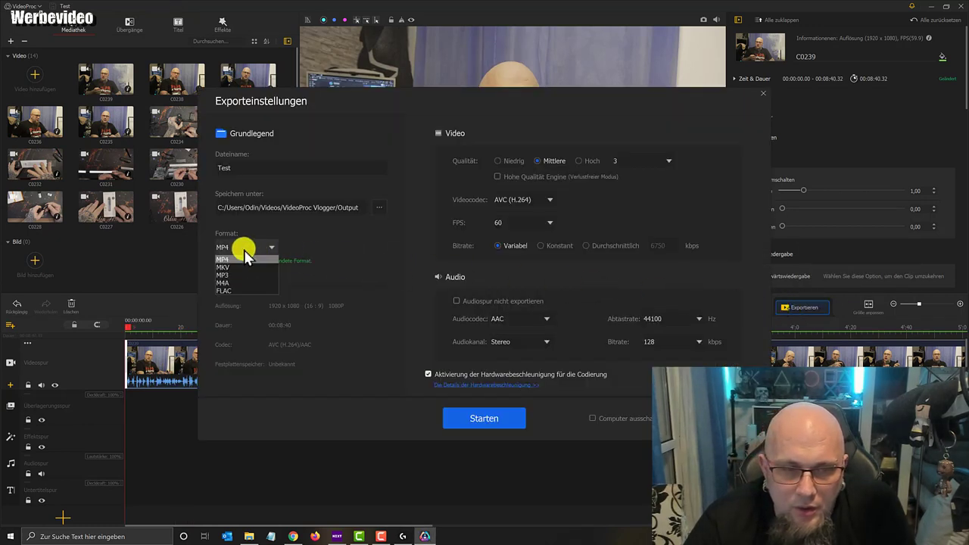
{"action": "left_click", "coordinate": [244, 250]}
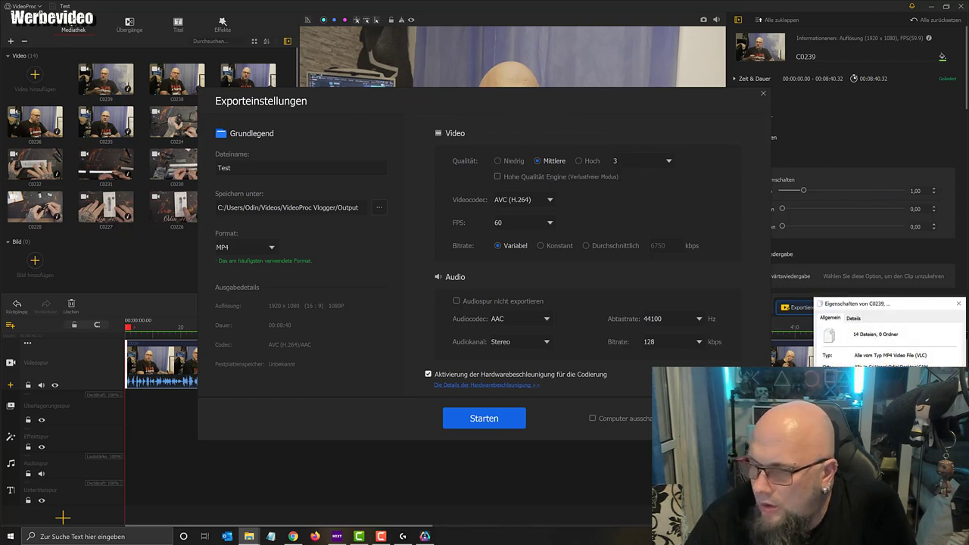
{"action": "left_click", "coordinate": [955, 305]}
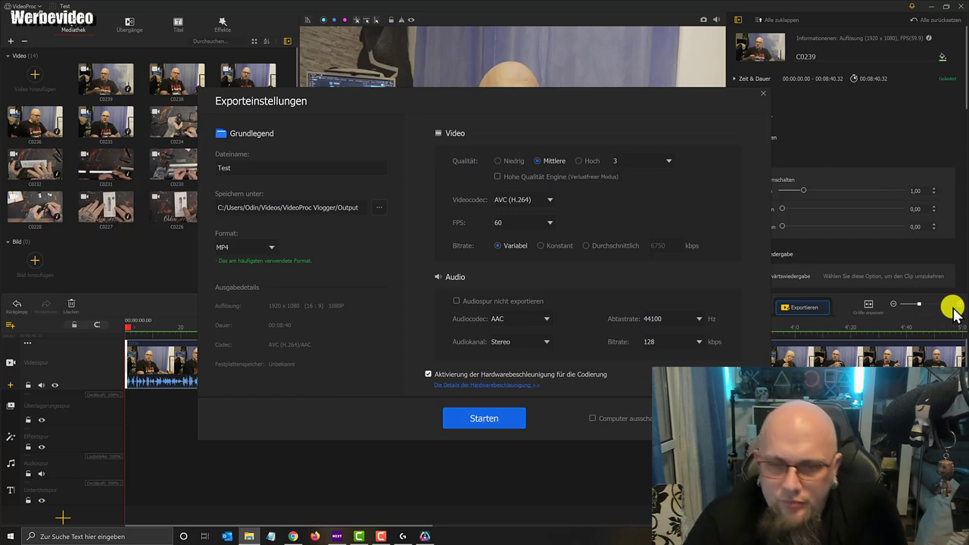
- Set the export audio to a 48000 Hz sample rate and 160 kbps bitrate, and start the export
{"action": "left_click", "coordinate": [671, 343]}
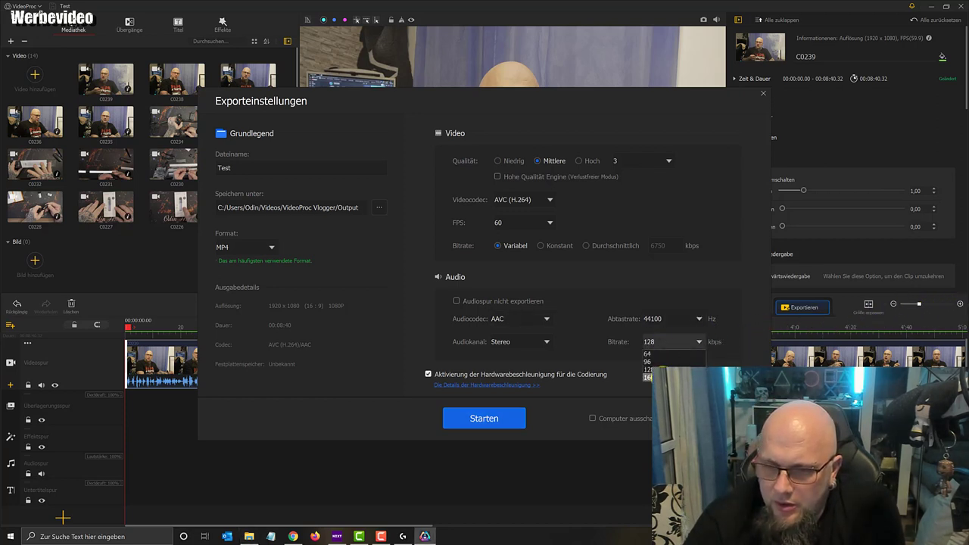
{"action": "left_click", "coordinate": [648, 377]}
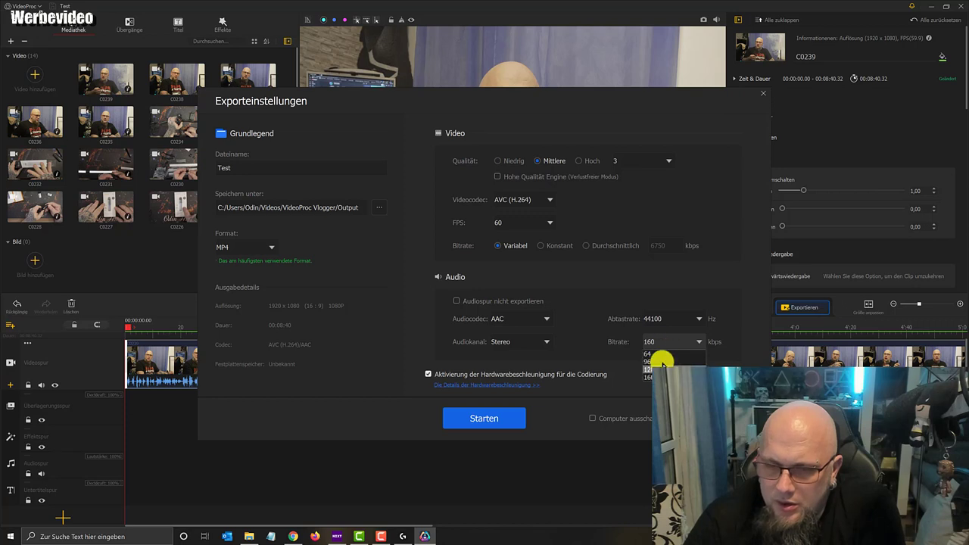
{"action": "left_click", "coordinate": [699, 319]}
{"action": "left_click", "coordinate": [661, 357]}
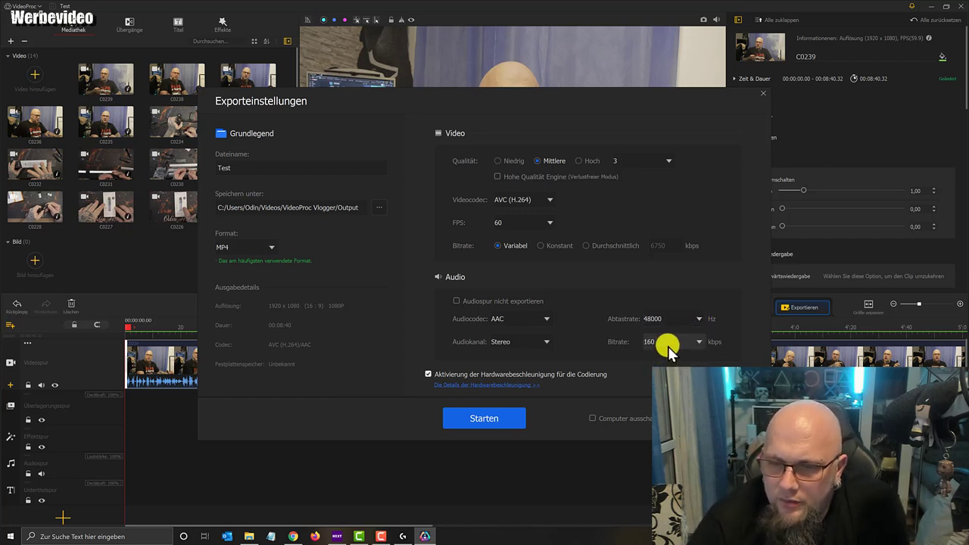
{"action": "left_click", "coordinate": [666, 342]}
{"action": "left_click", "coordinate": [651, 374]}
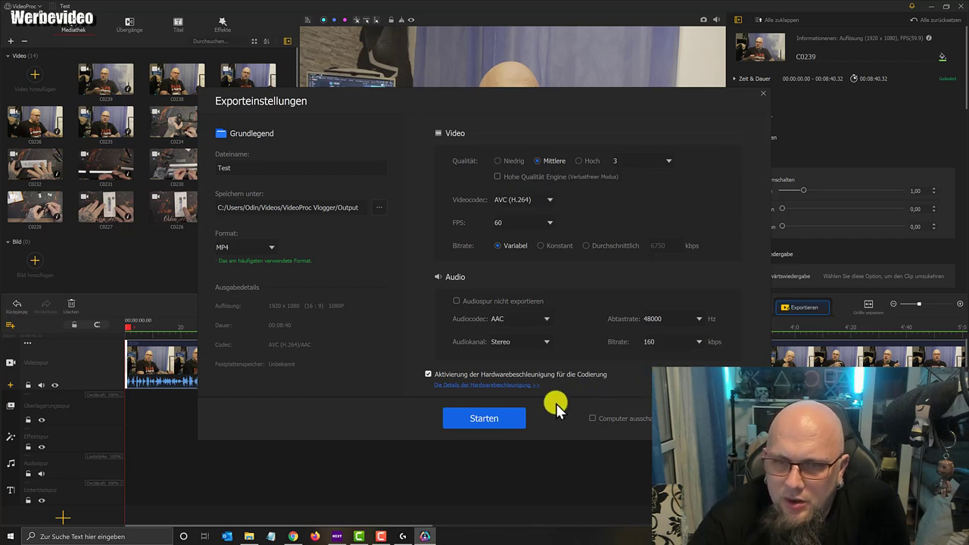
{"action": "left_click", "coordinate": [495, 420]}
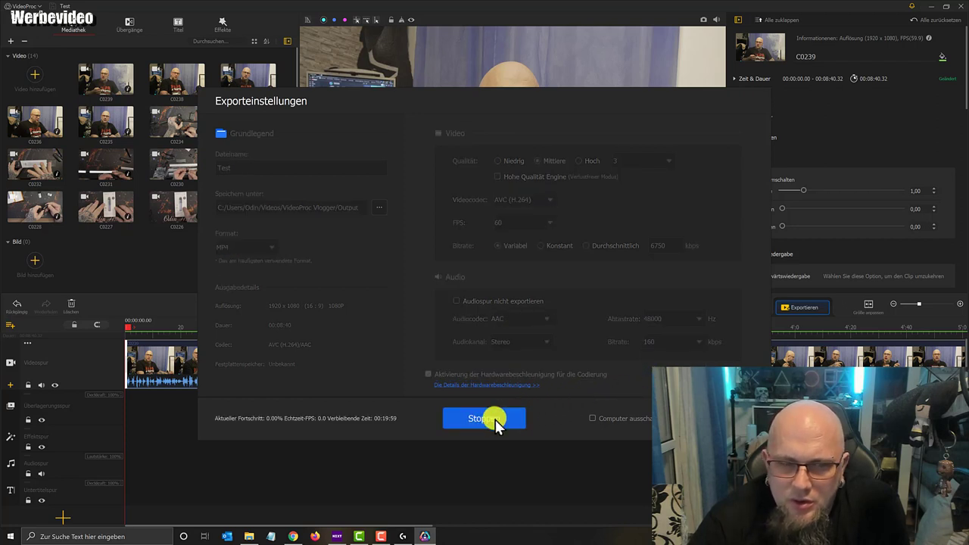